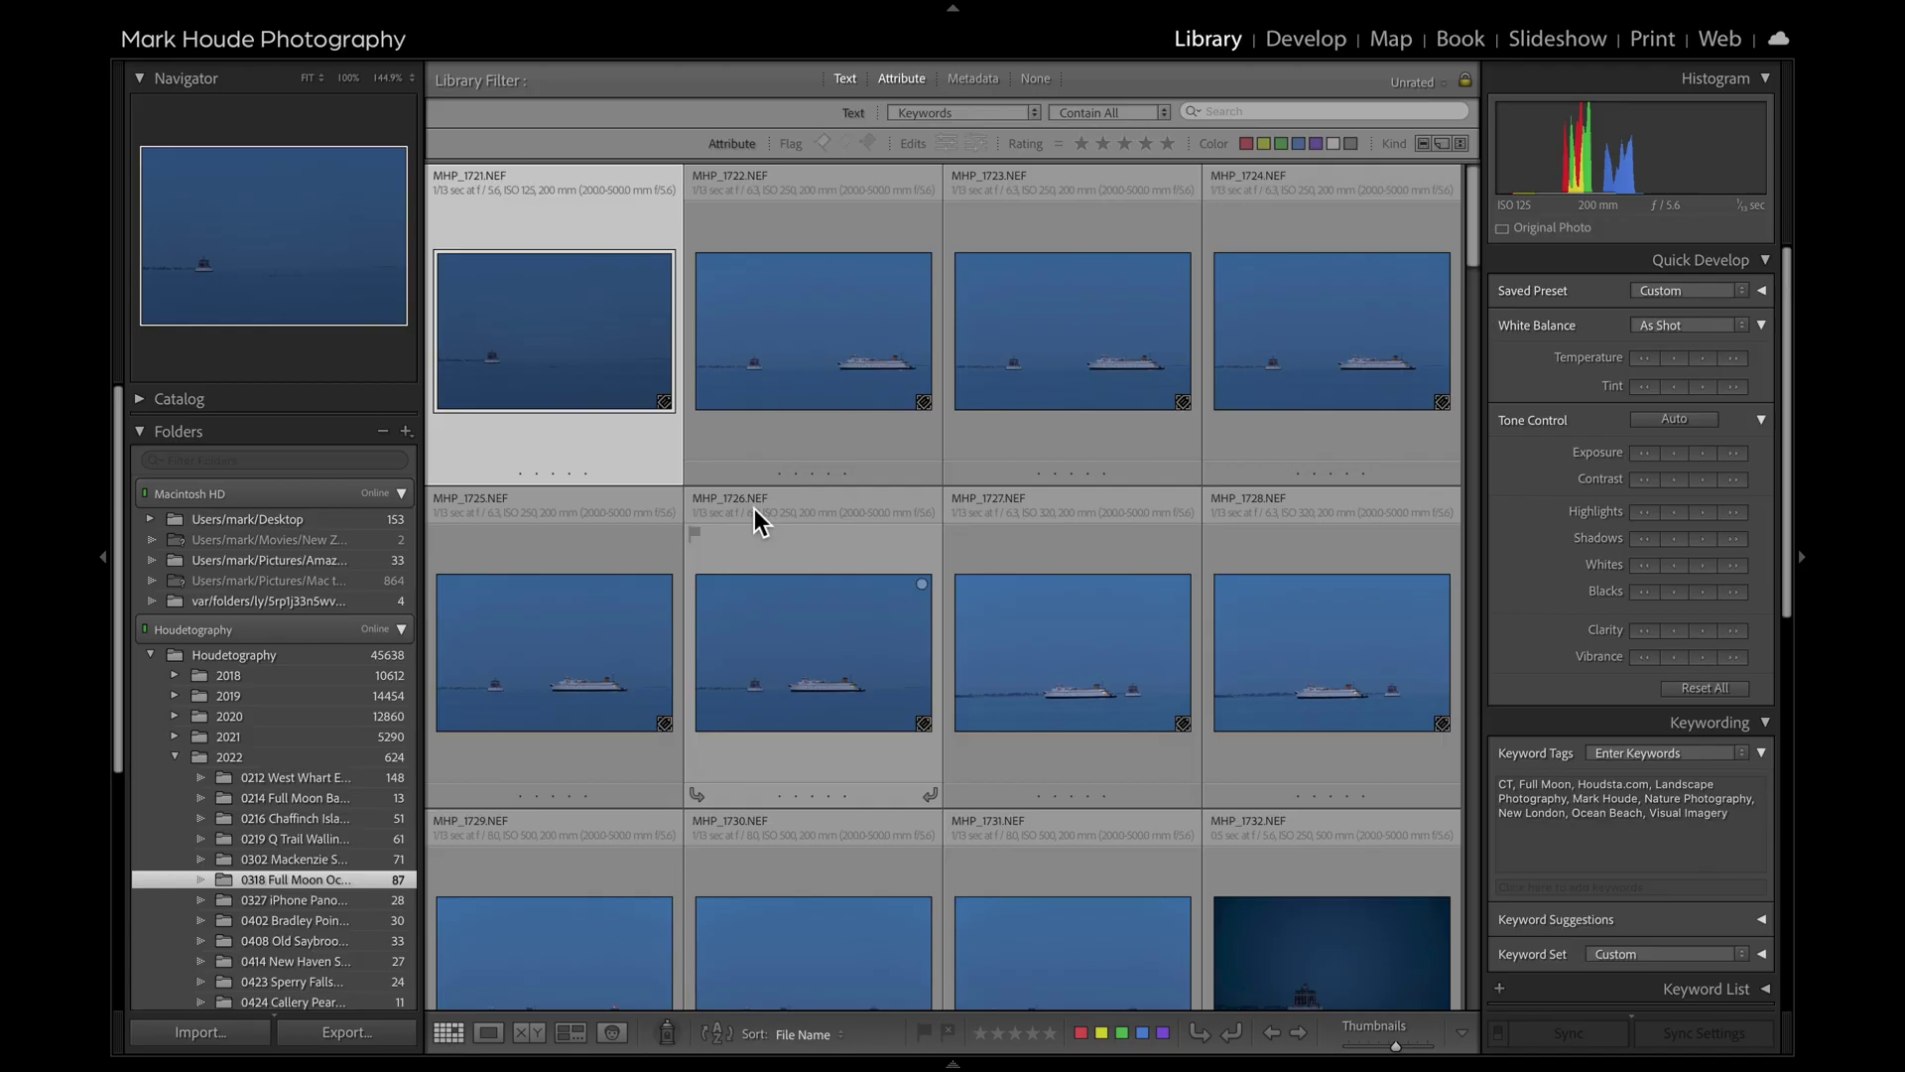
Hide the side panels to widen the grid, then view MHP_1722 as a single large image
scroll(784, 621, down, 10)
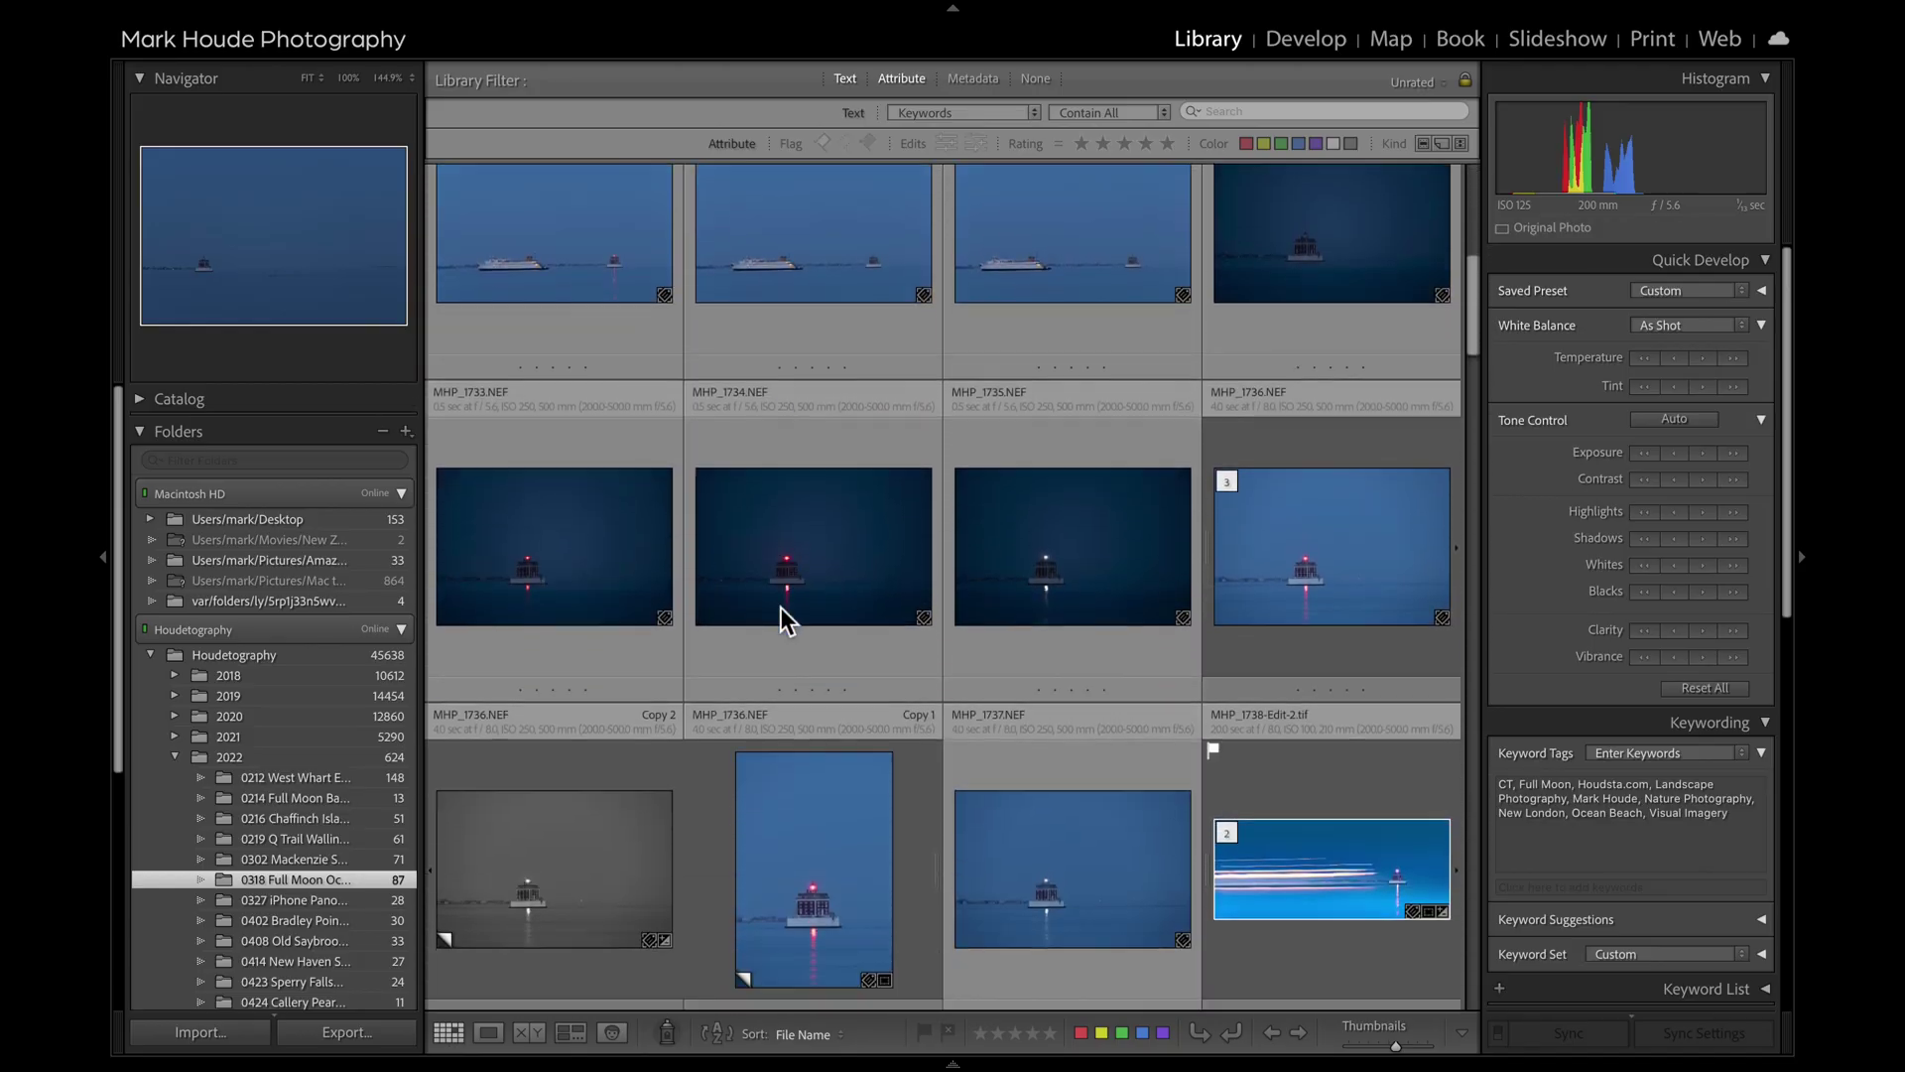
scroll(784, 620, down, 20)
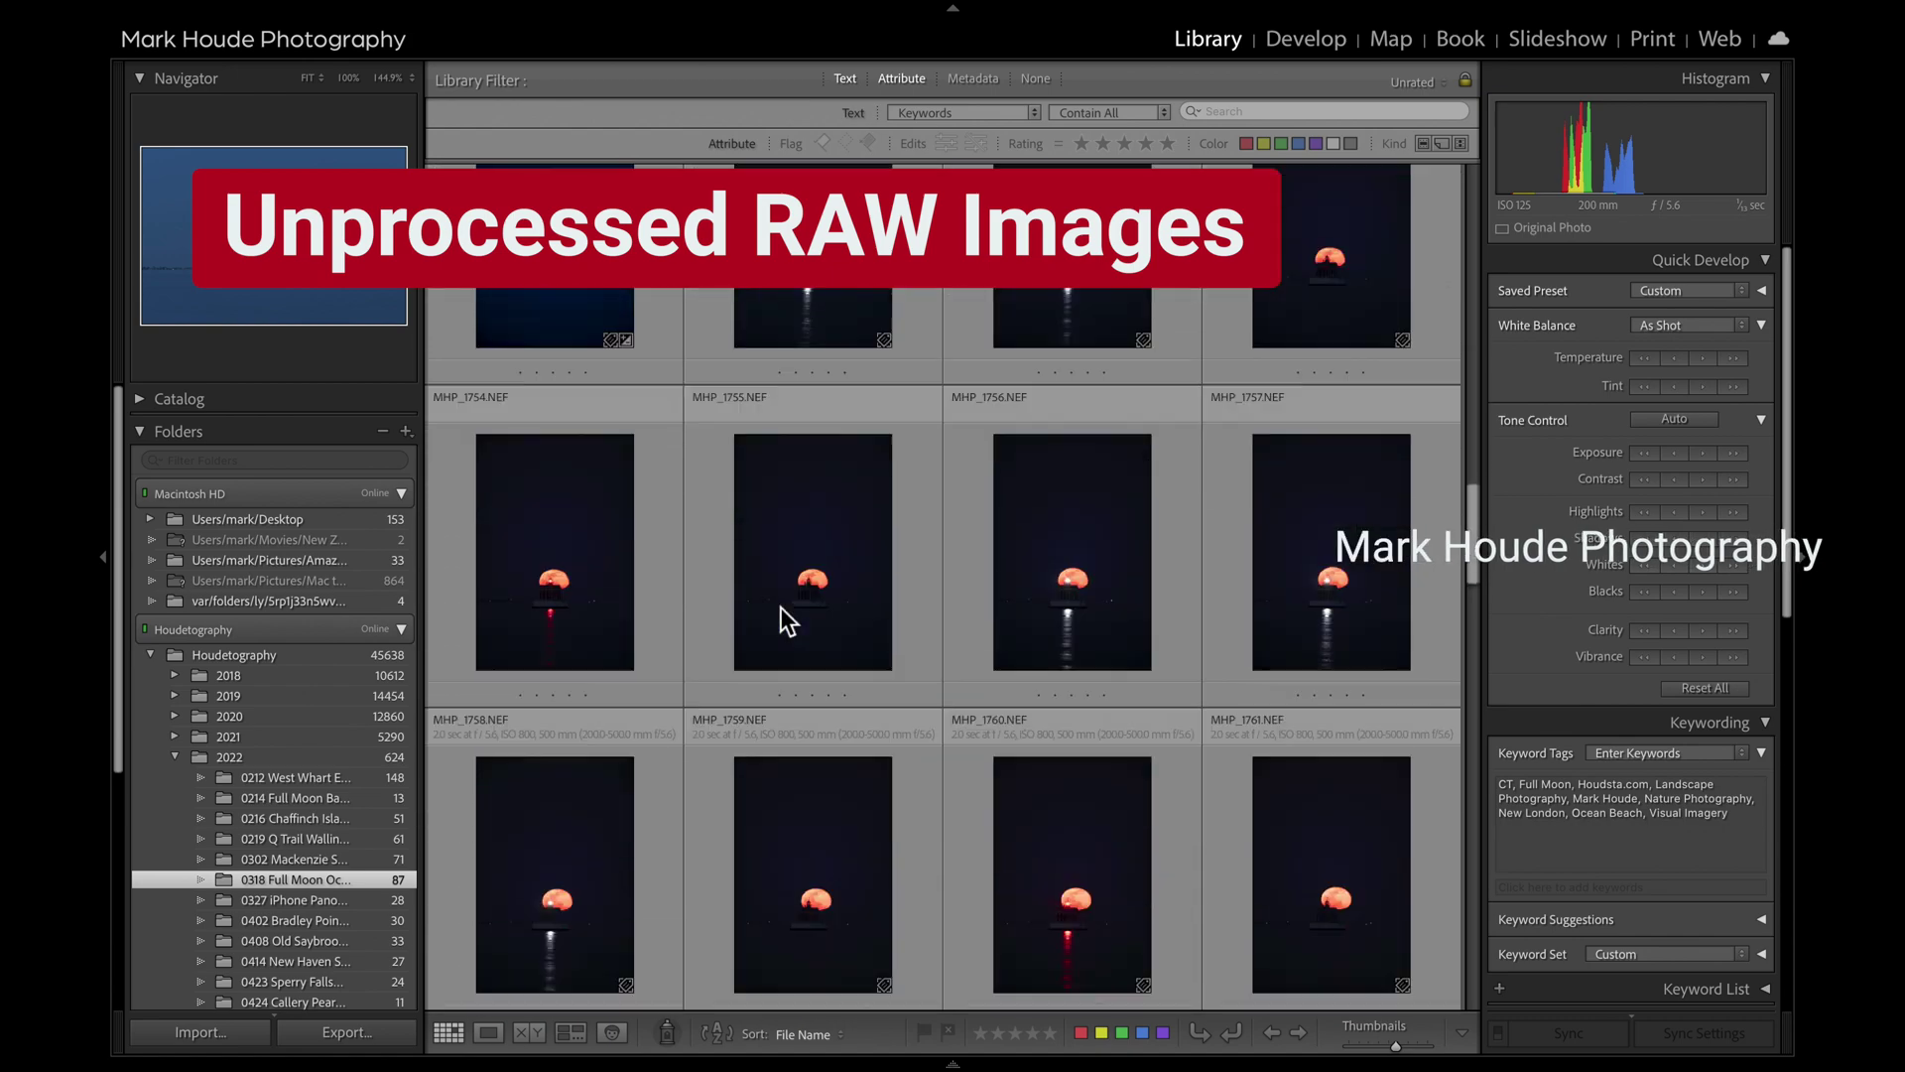
scroll(782, 607, up, 20)
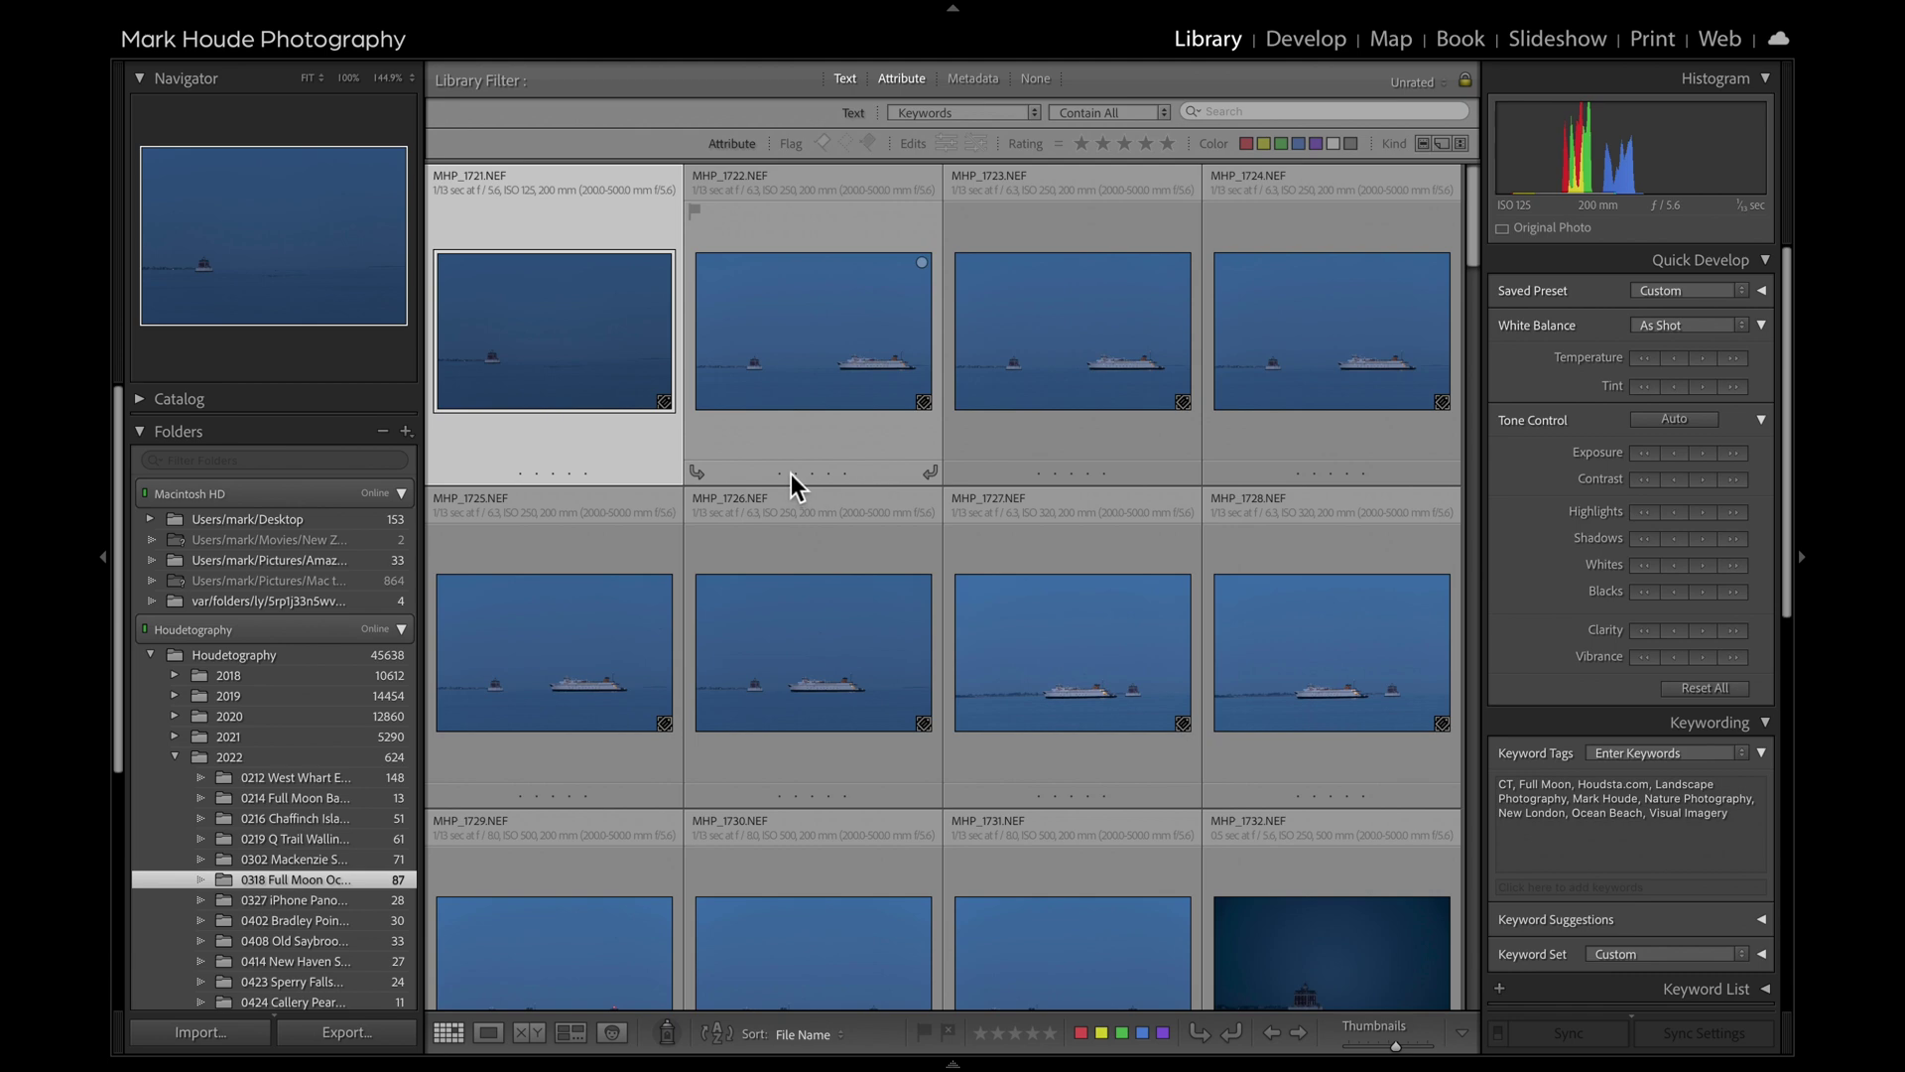
key(Tab)
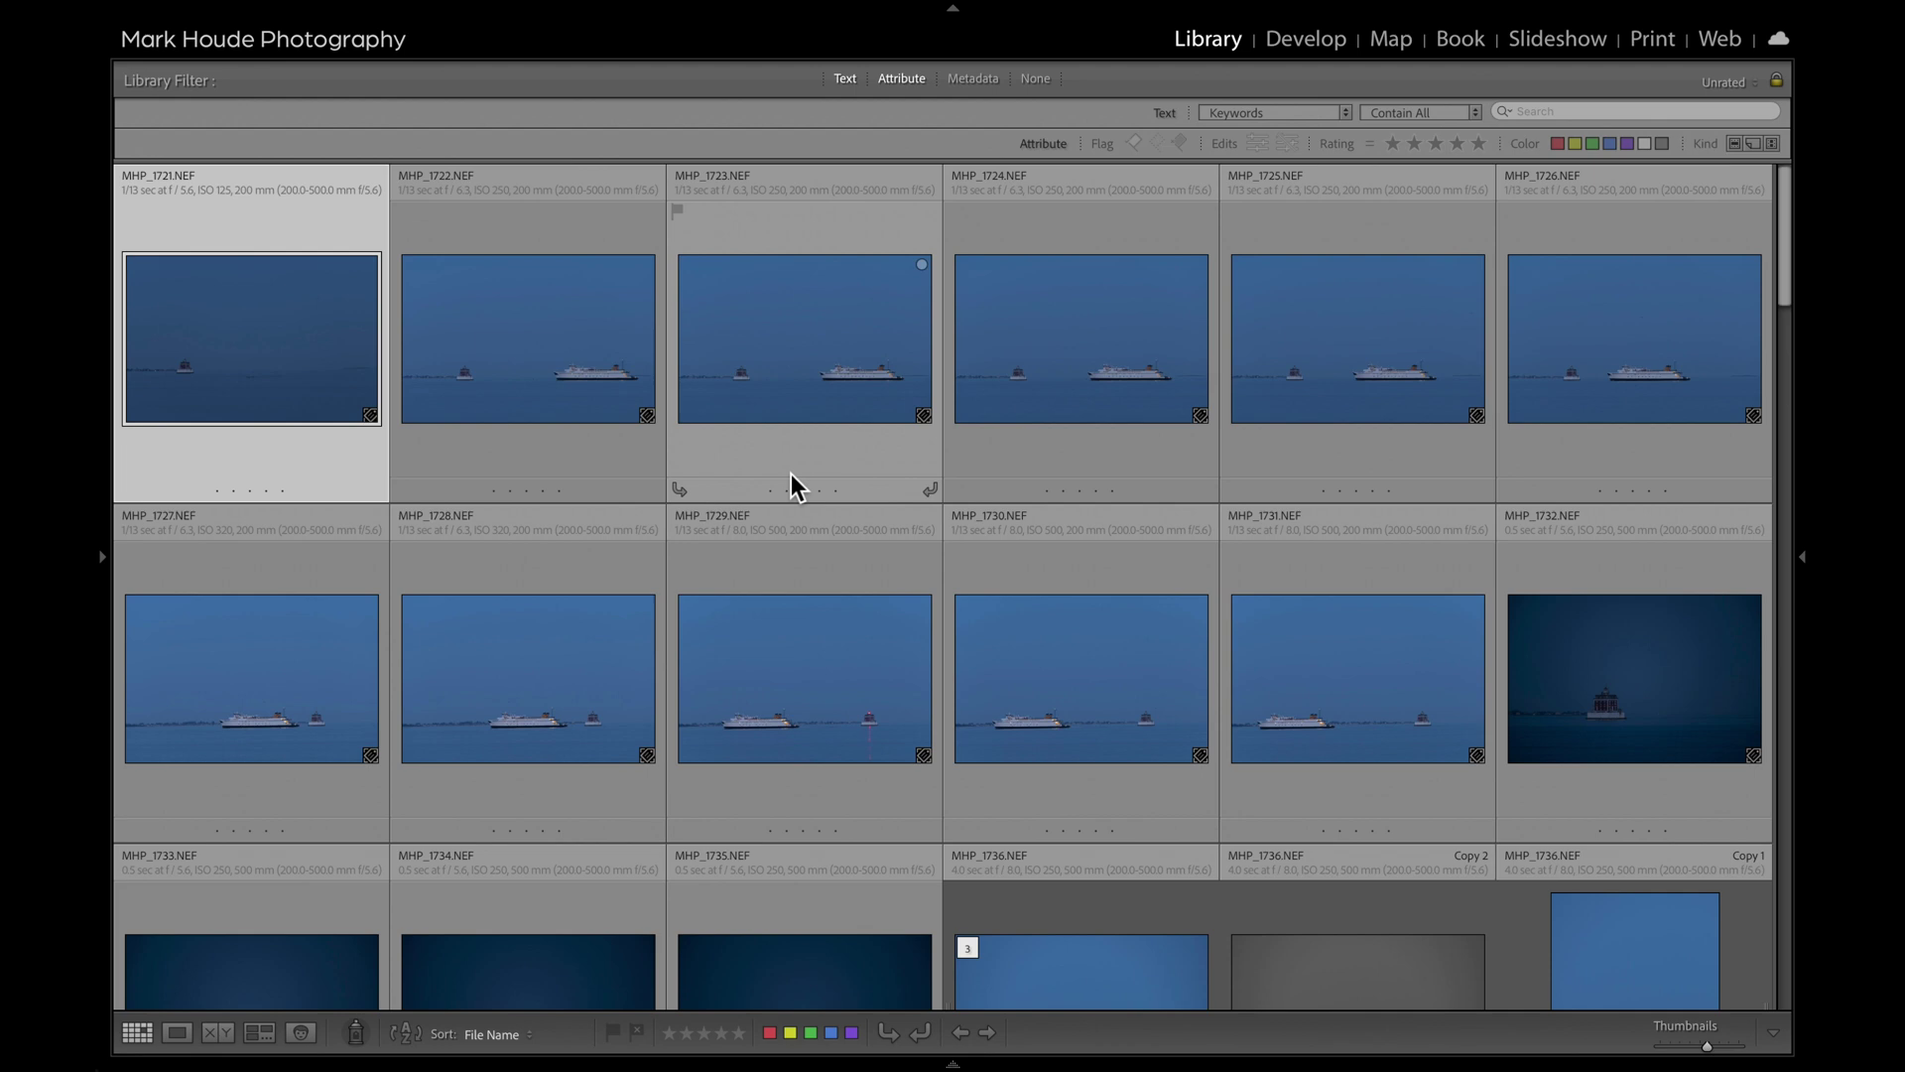
key(Tab)
key(Tab)
click(547, 377)
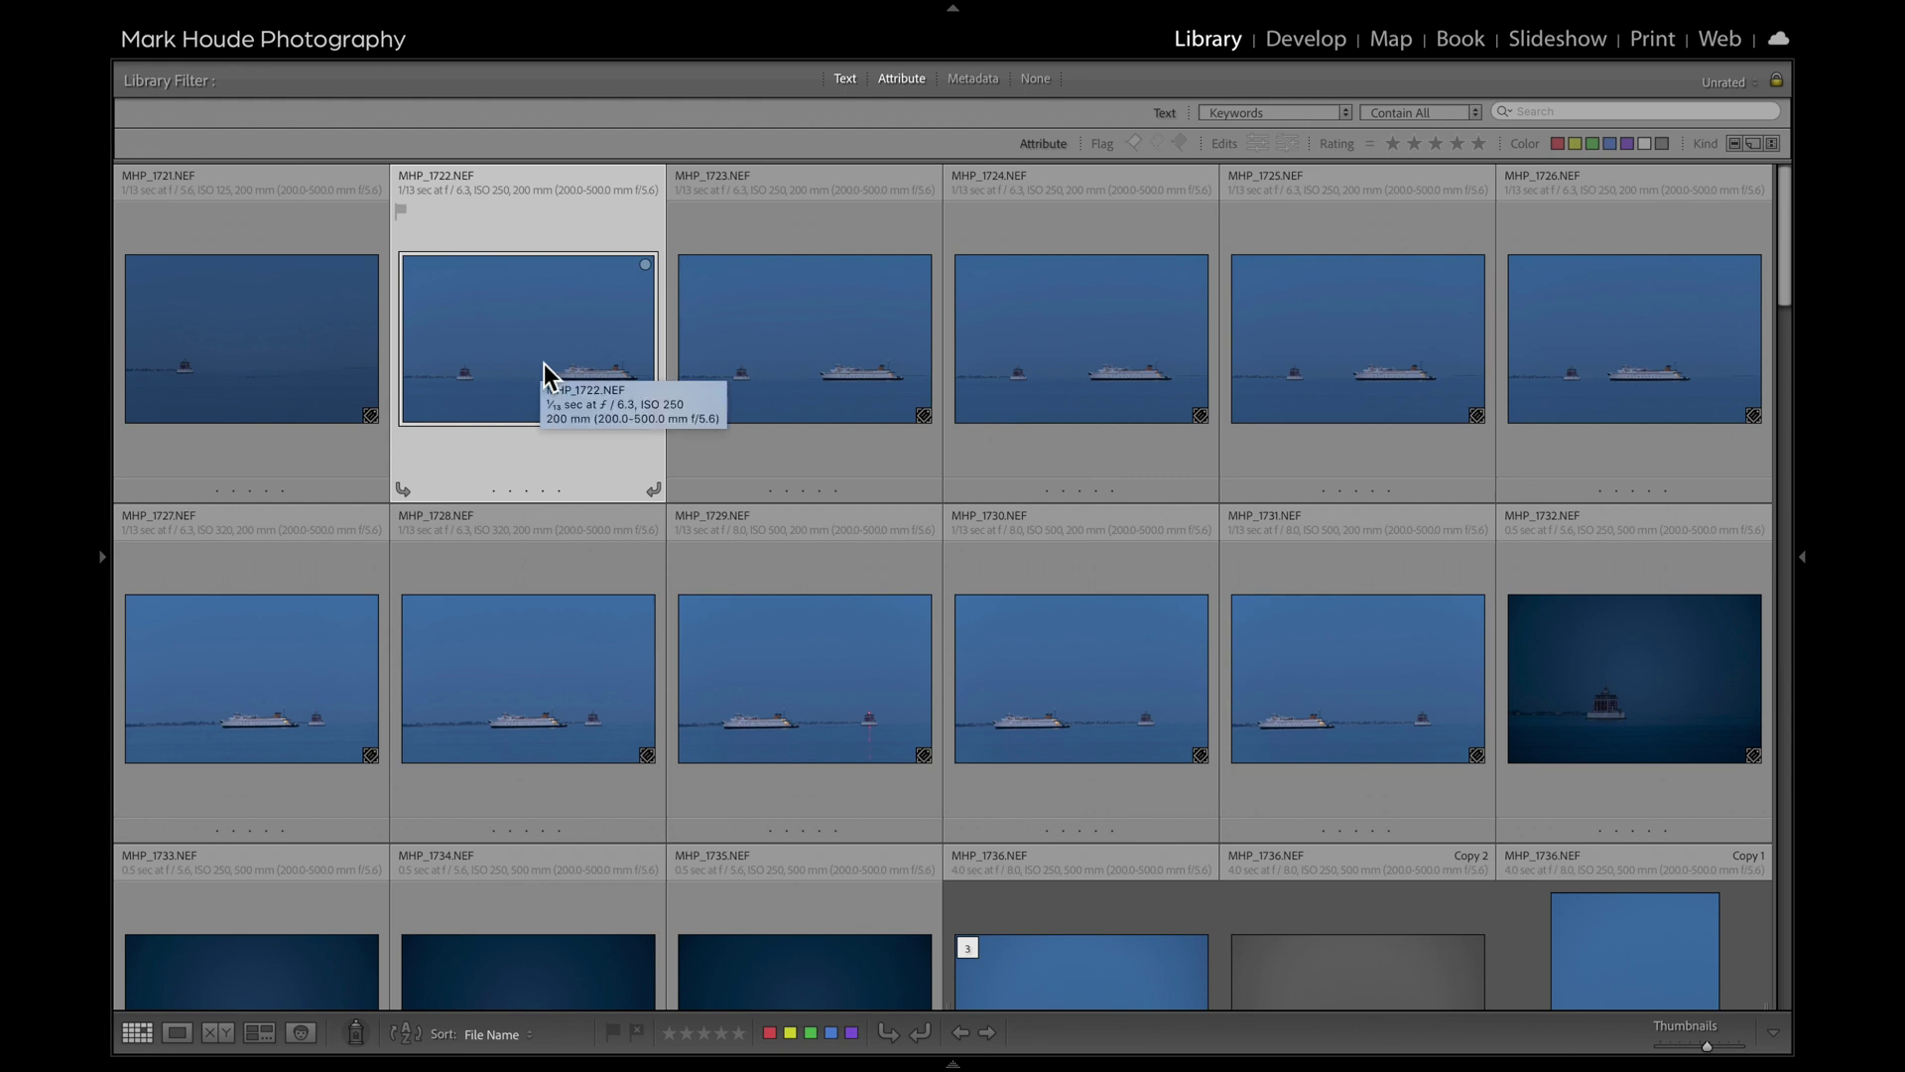
key(space)
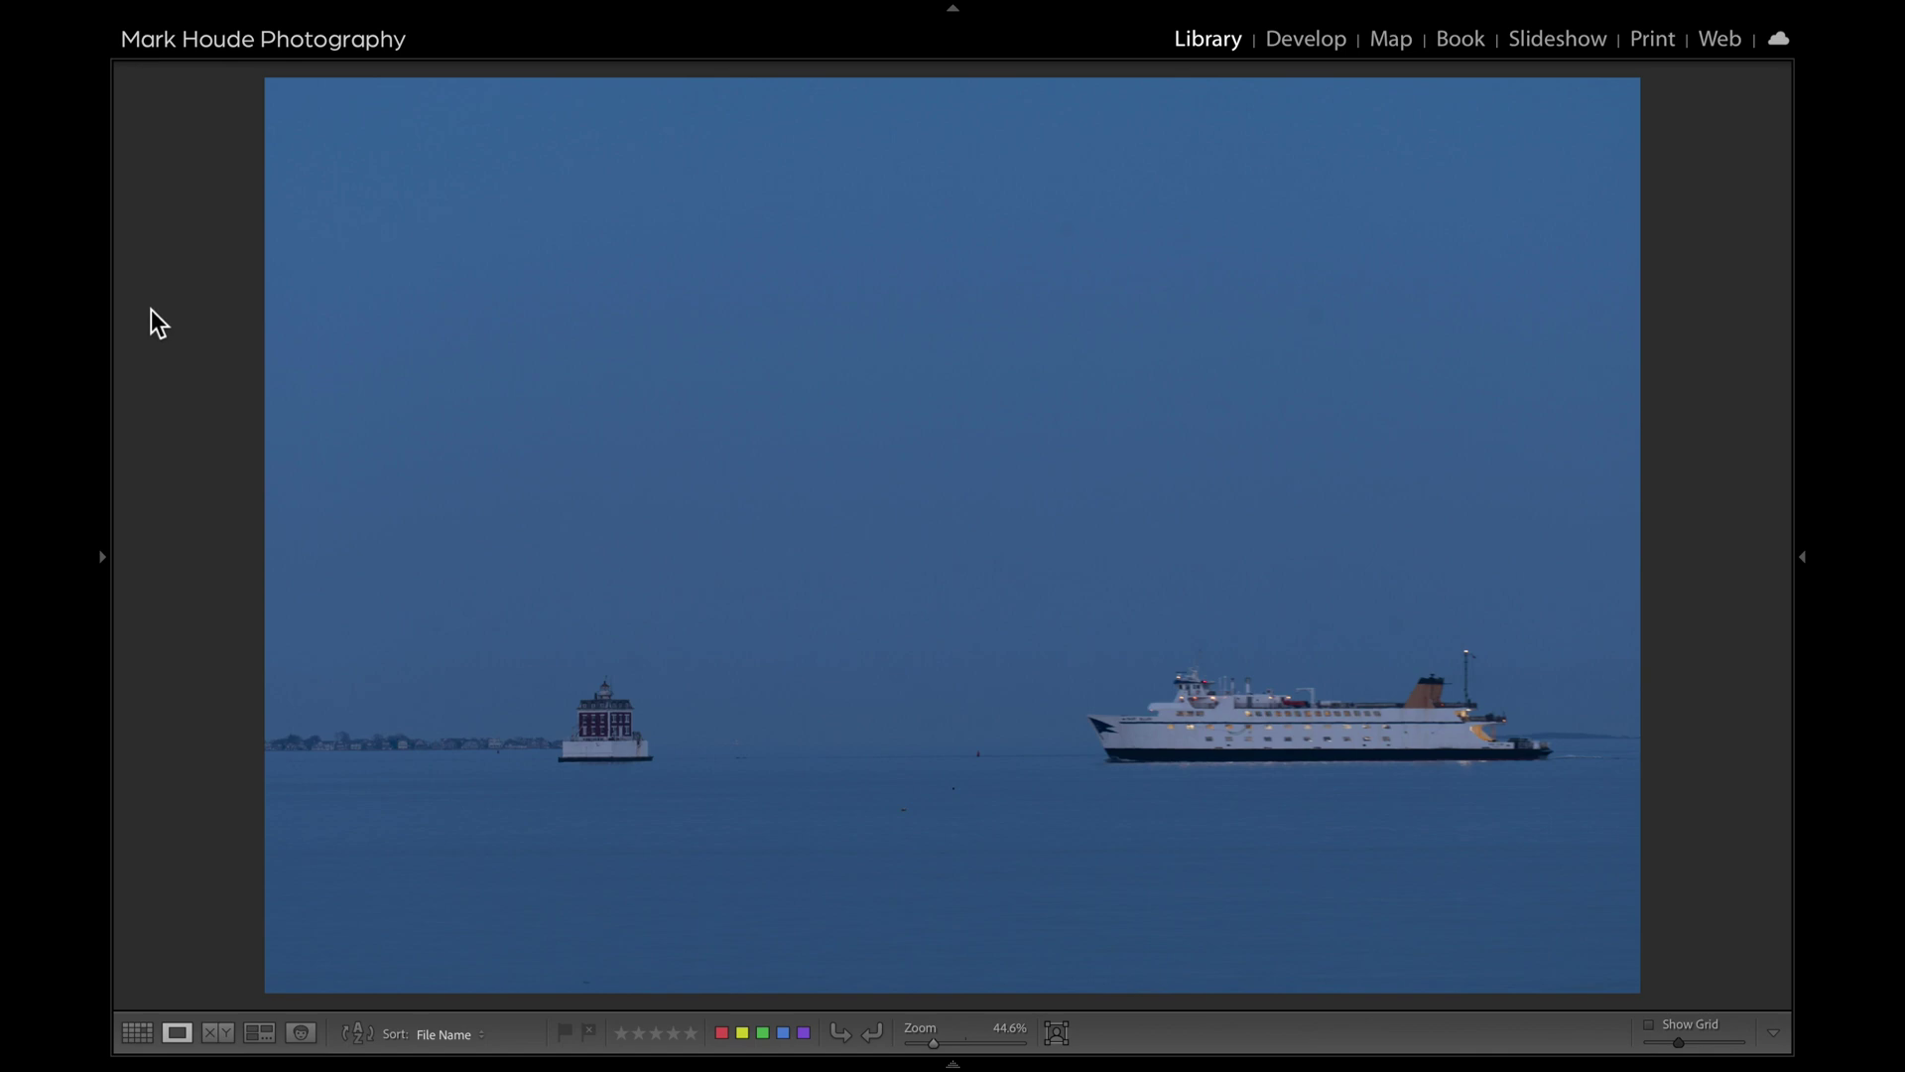
key(Right)
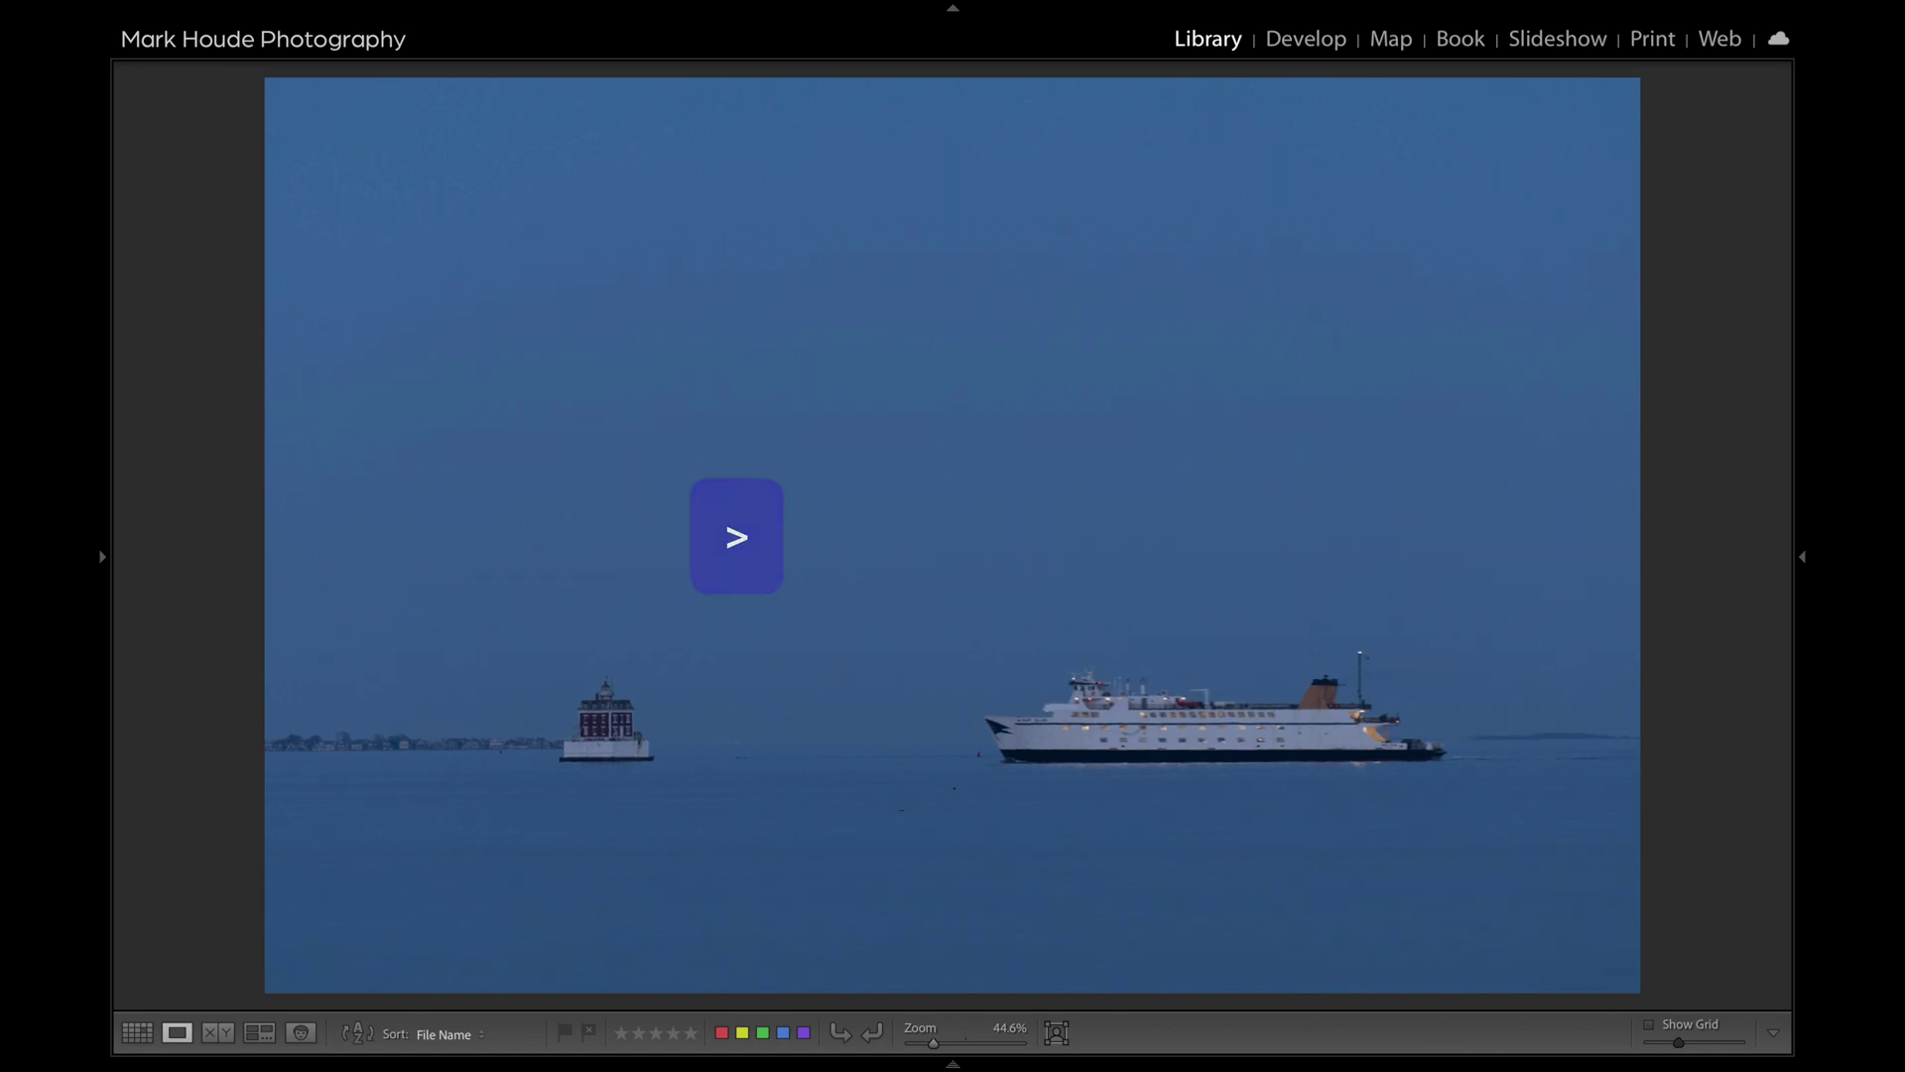
key(Right)
key(Right)
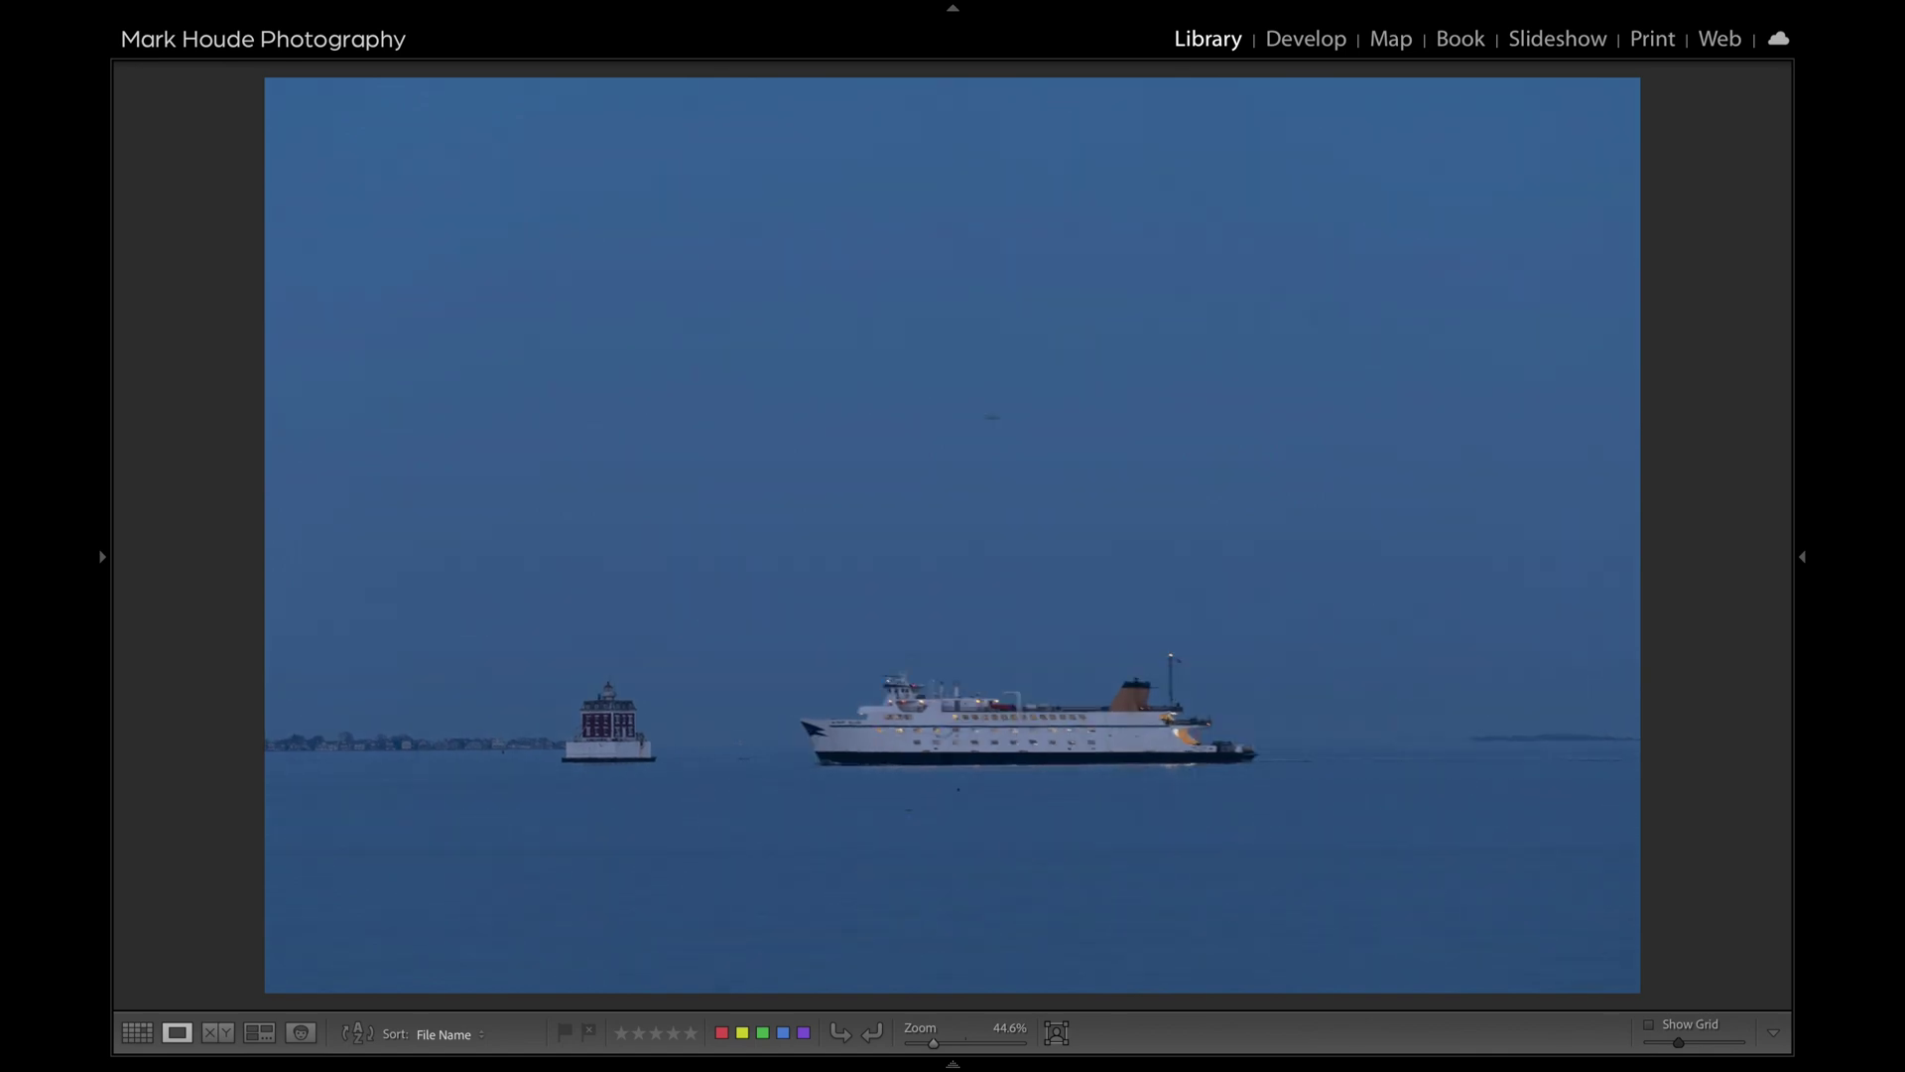
key(Right)
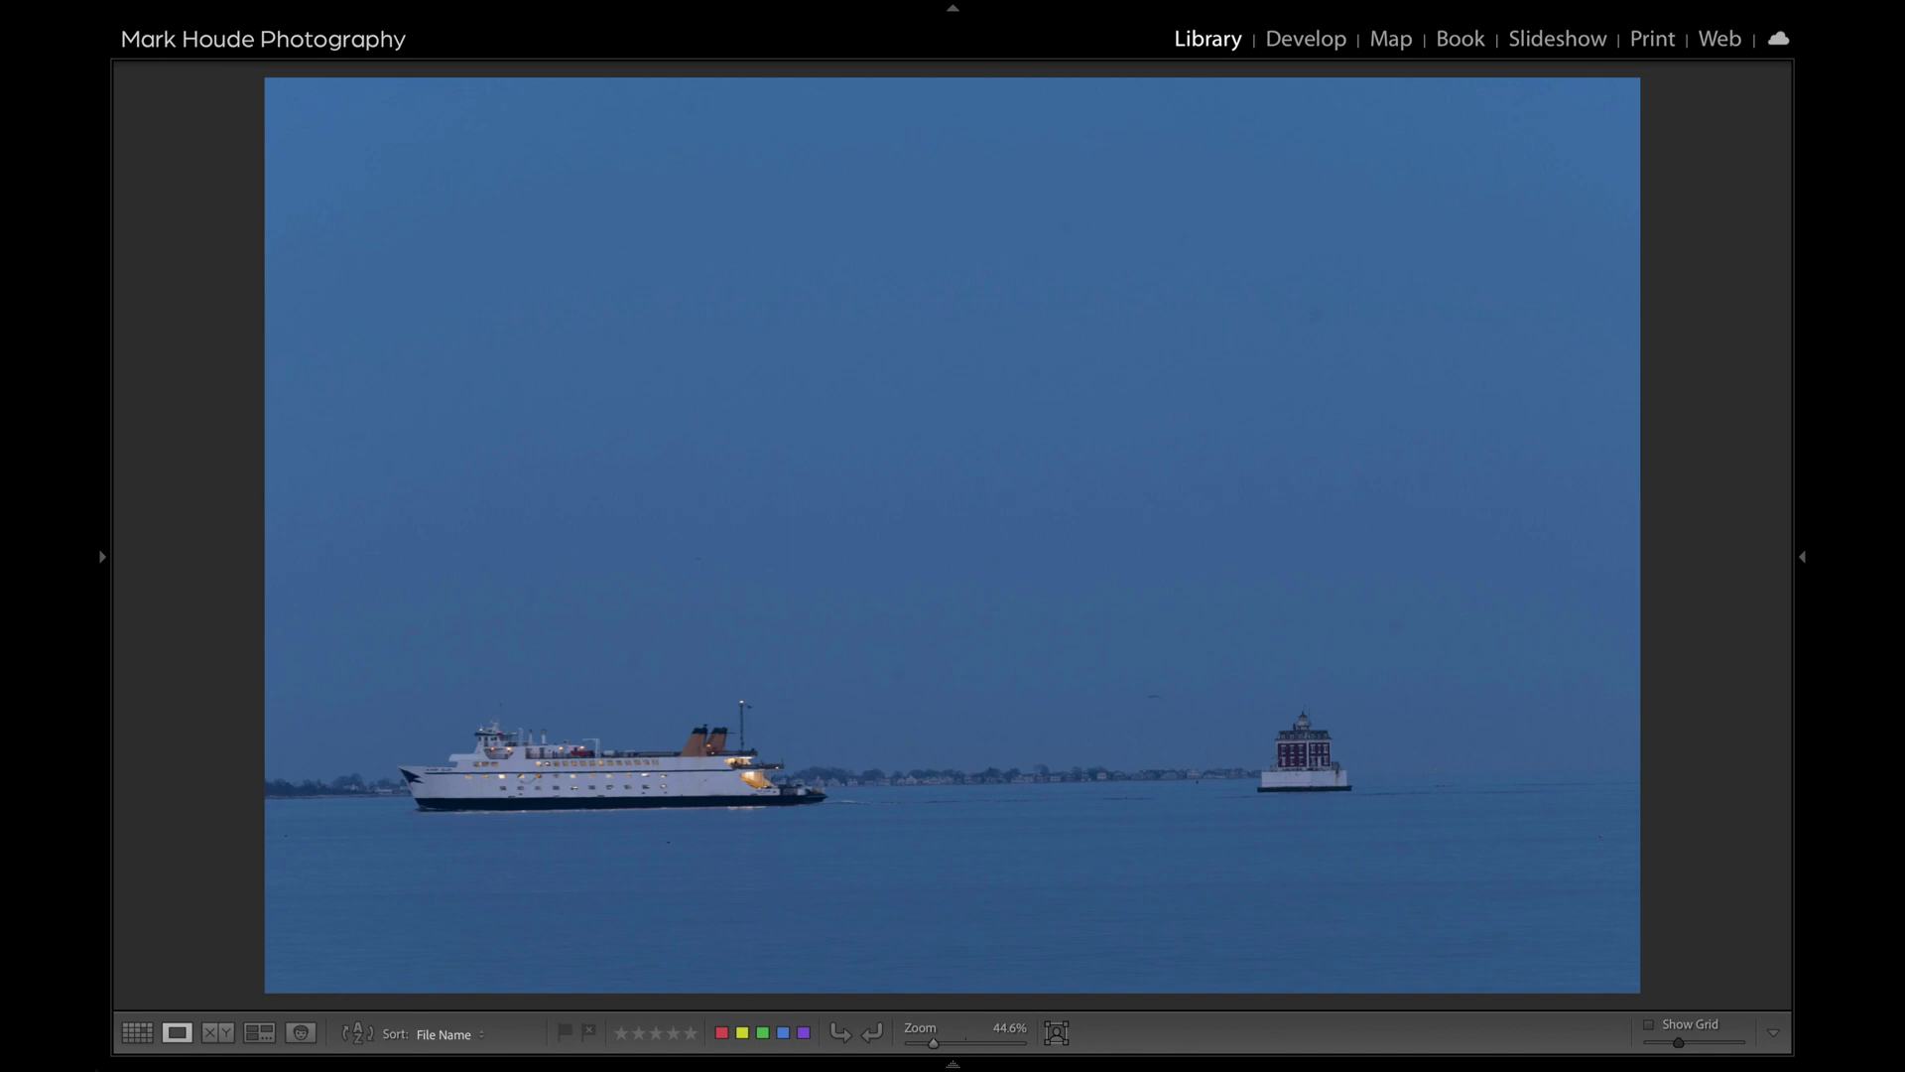
key(Right)
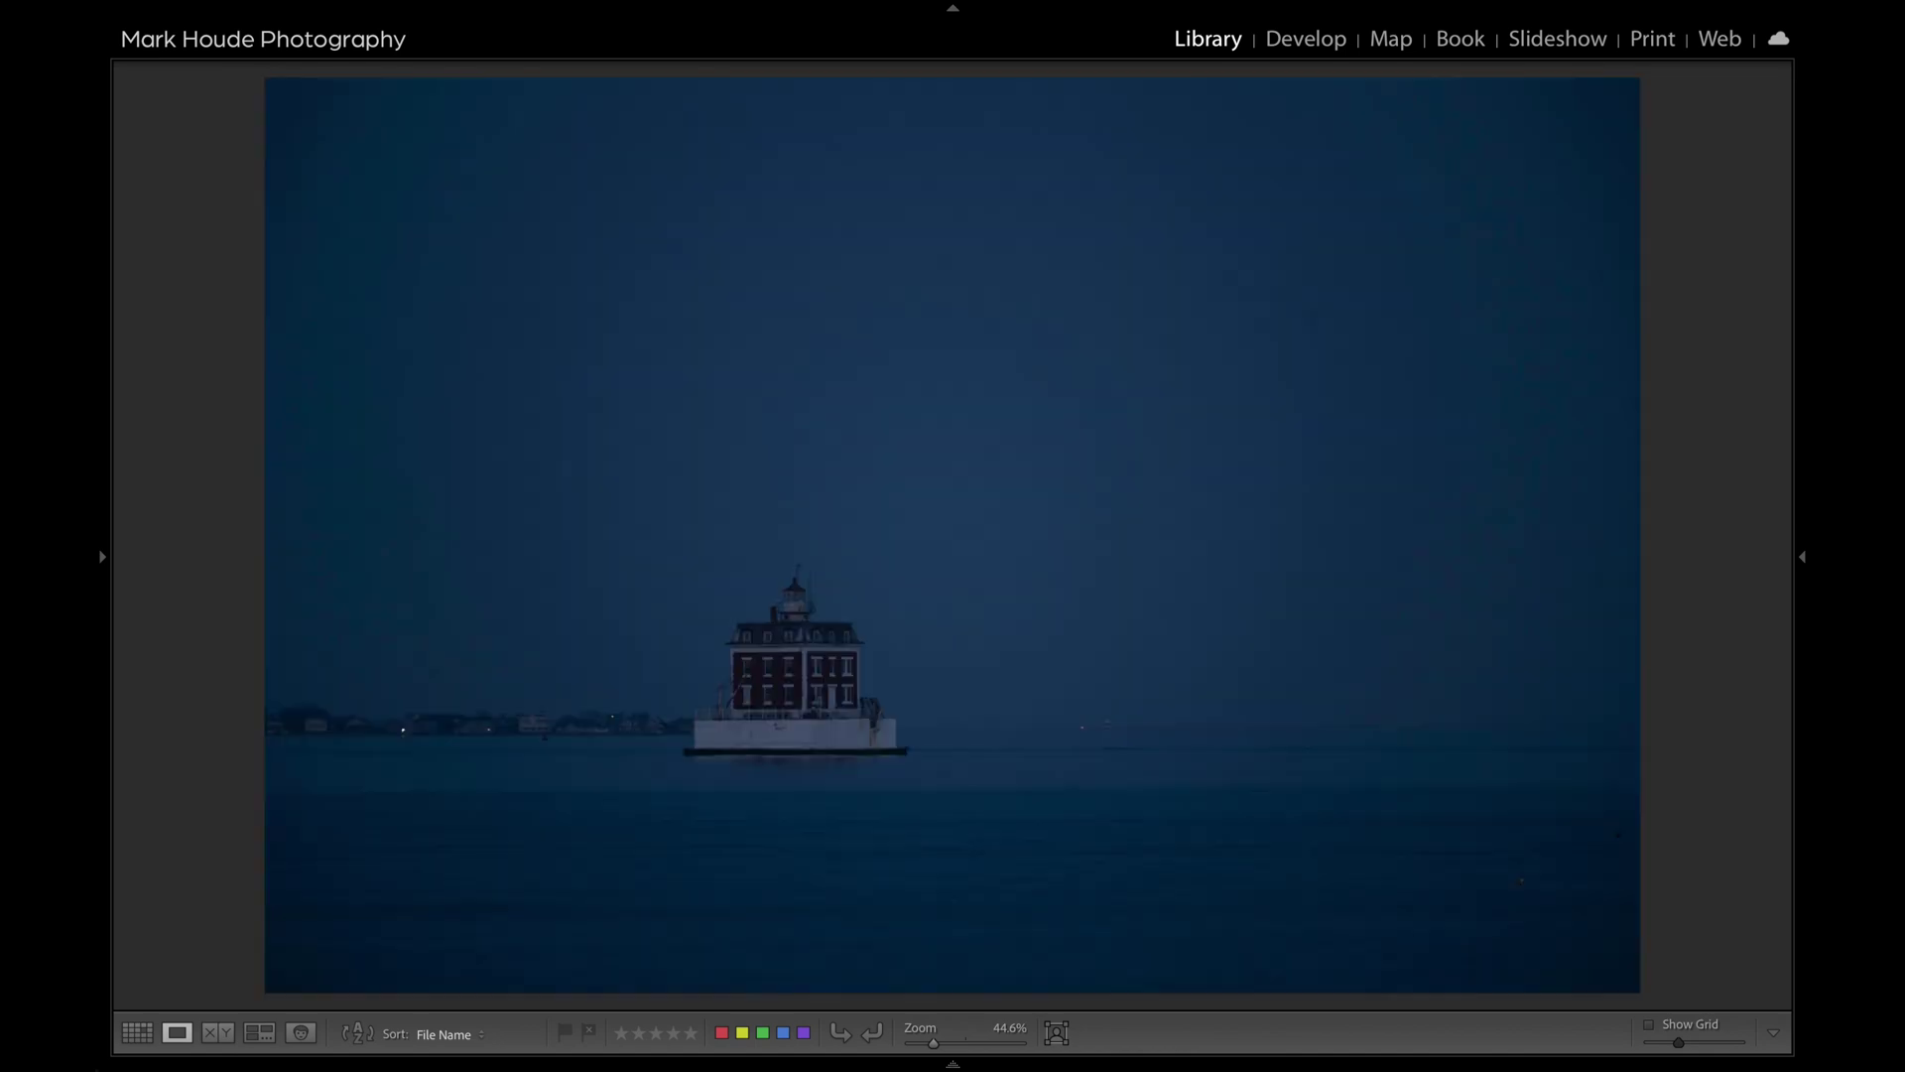
key(Left)
key(g)
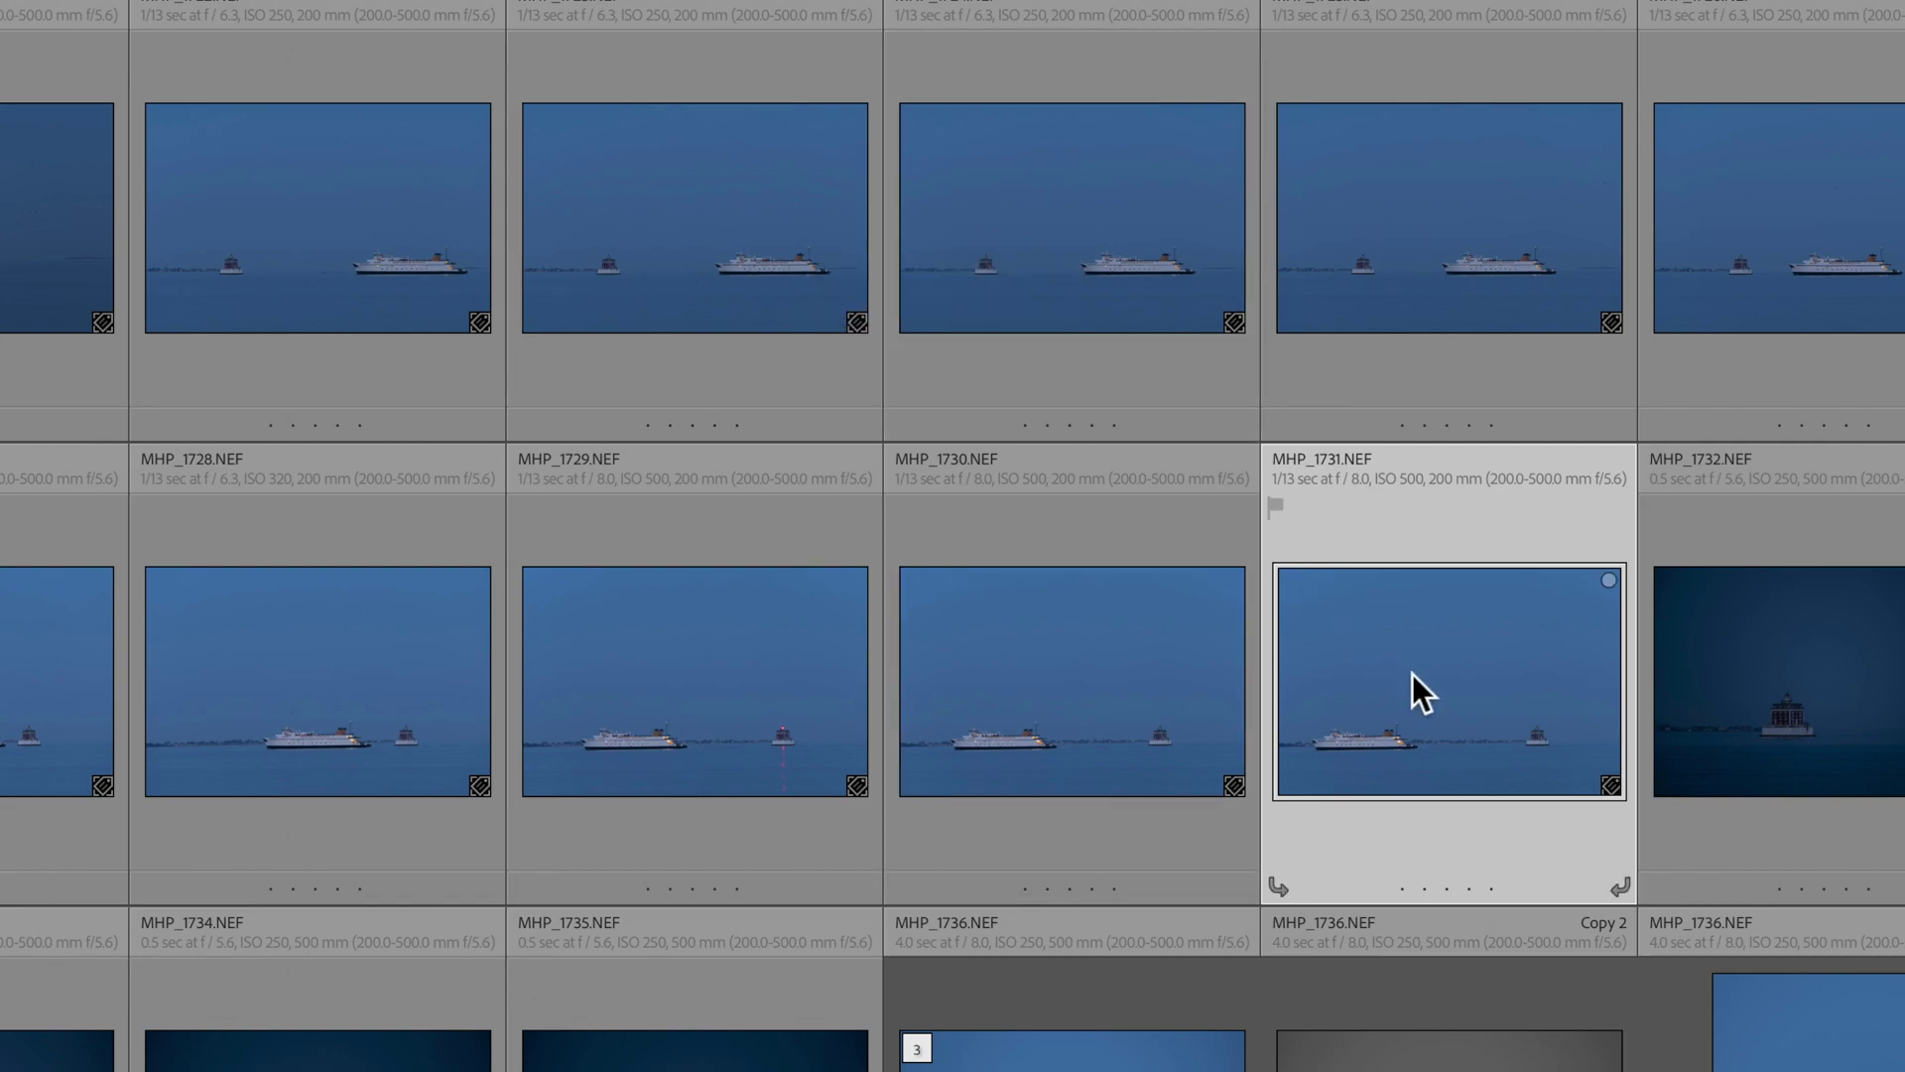
double_click(1414, 675)
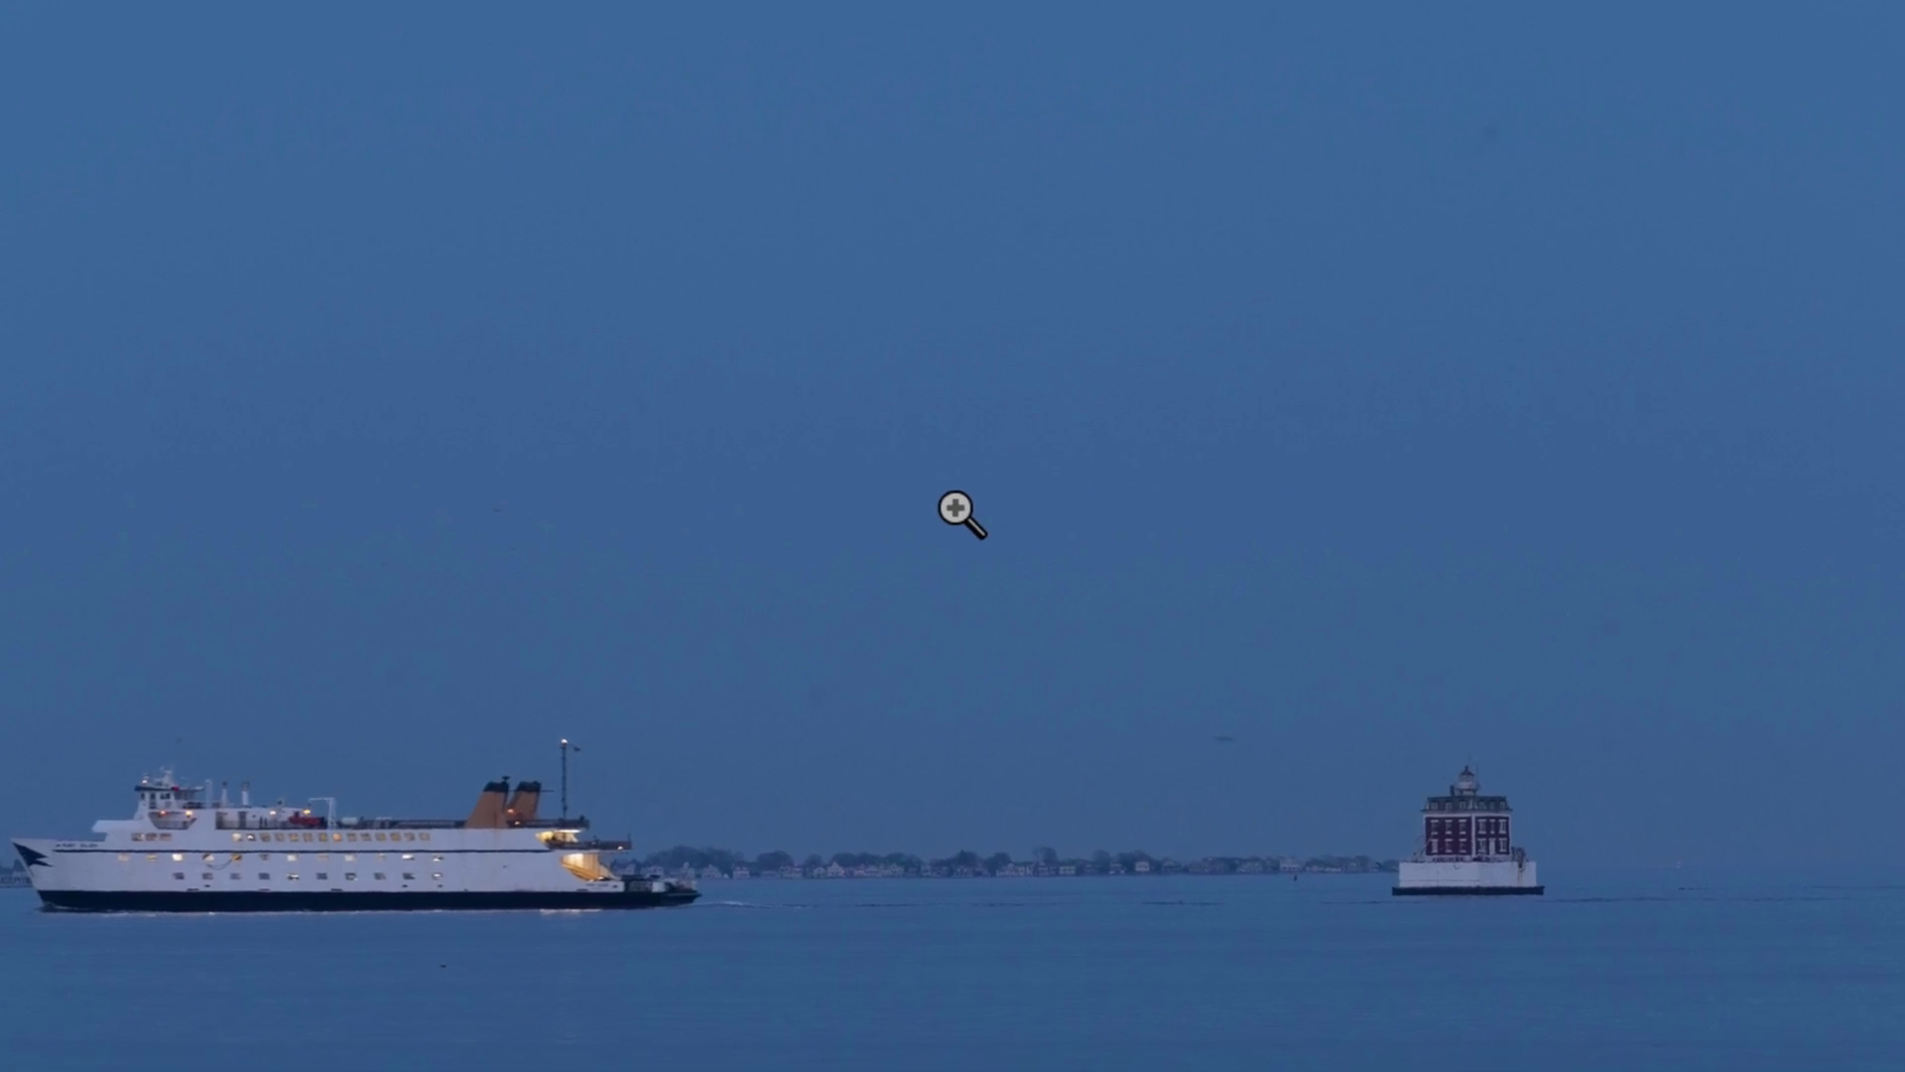
key(g)
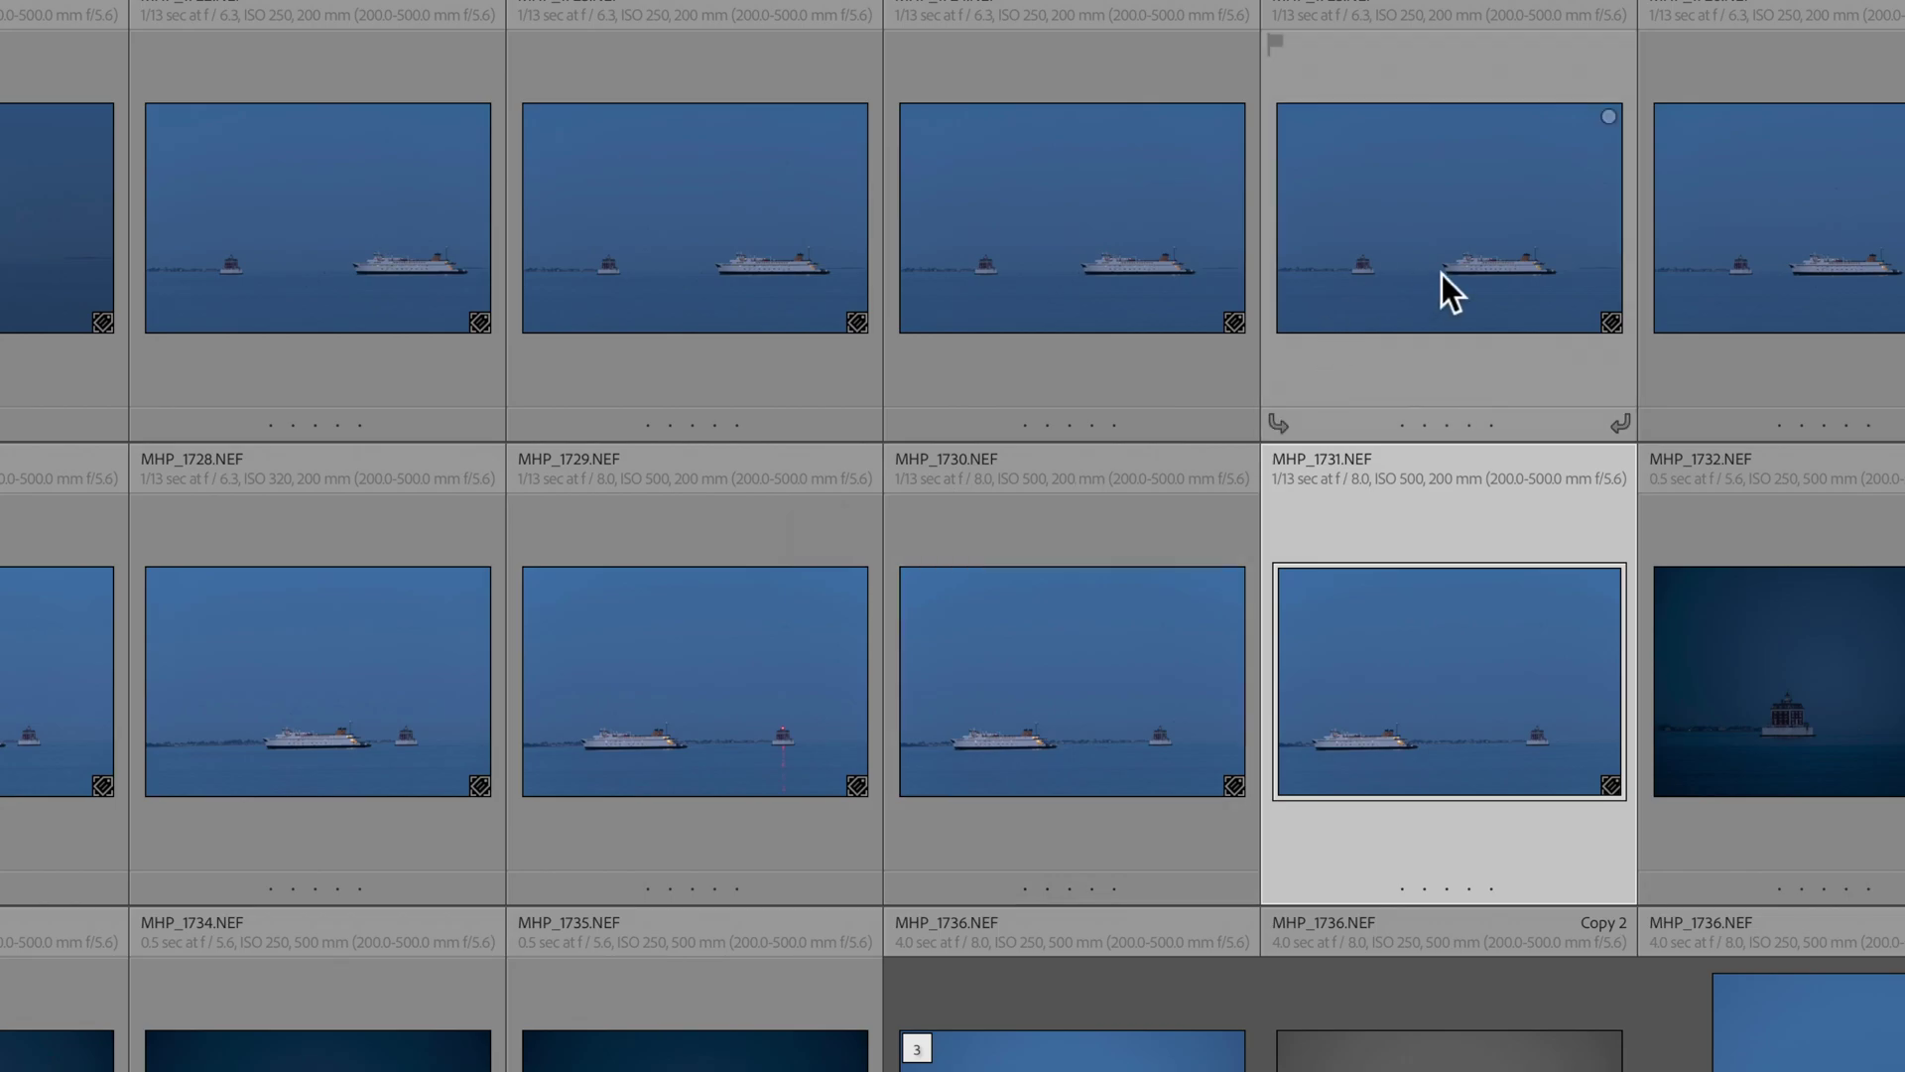
key(space)
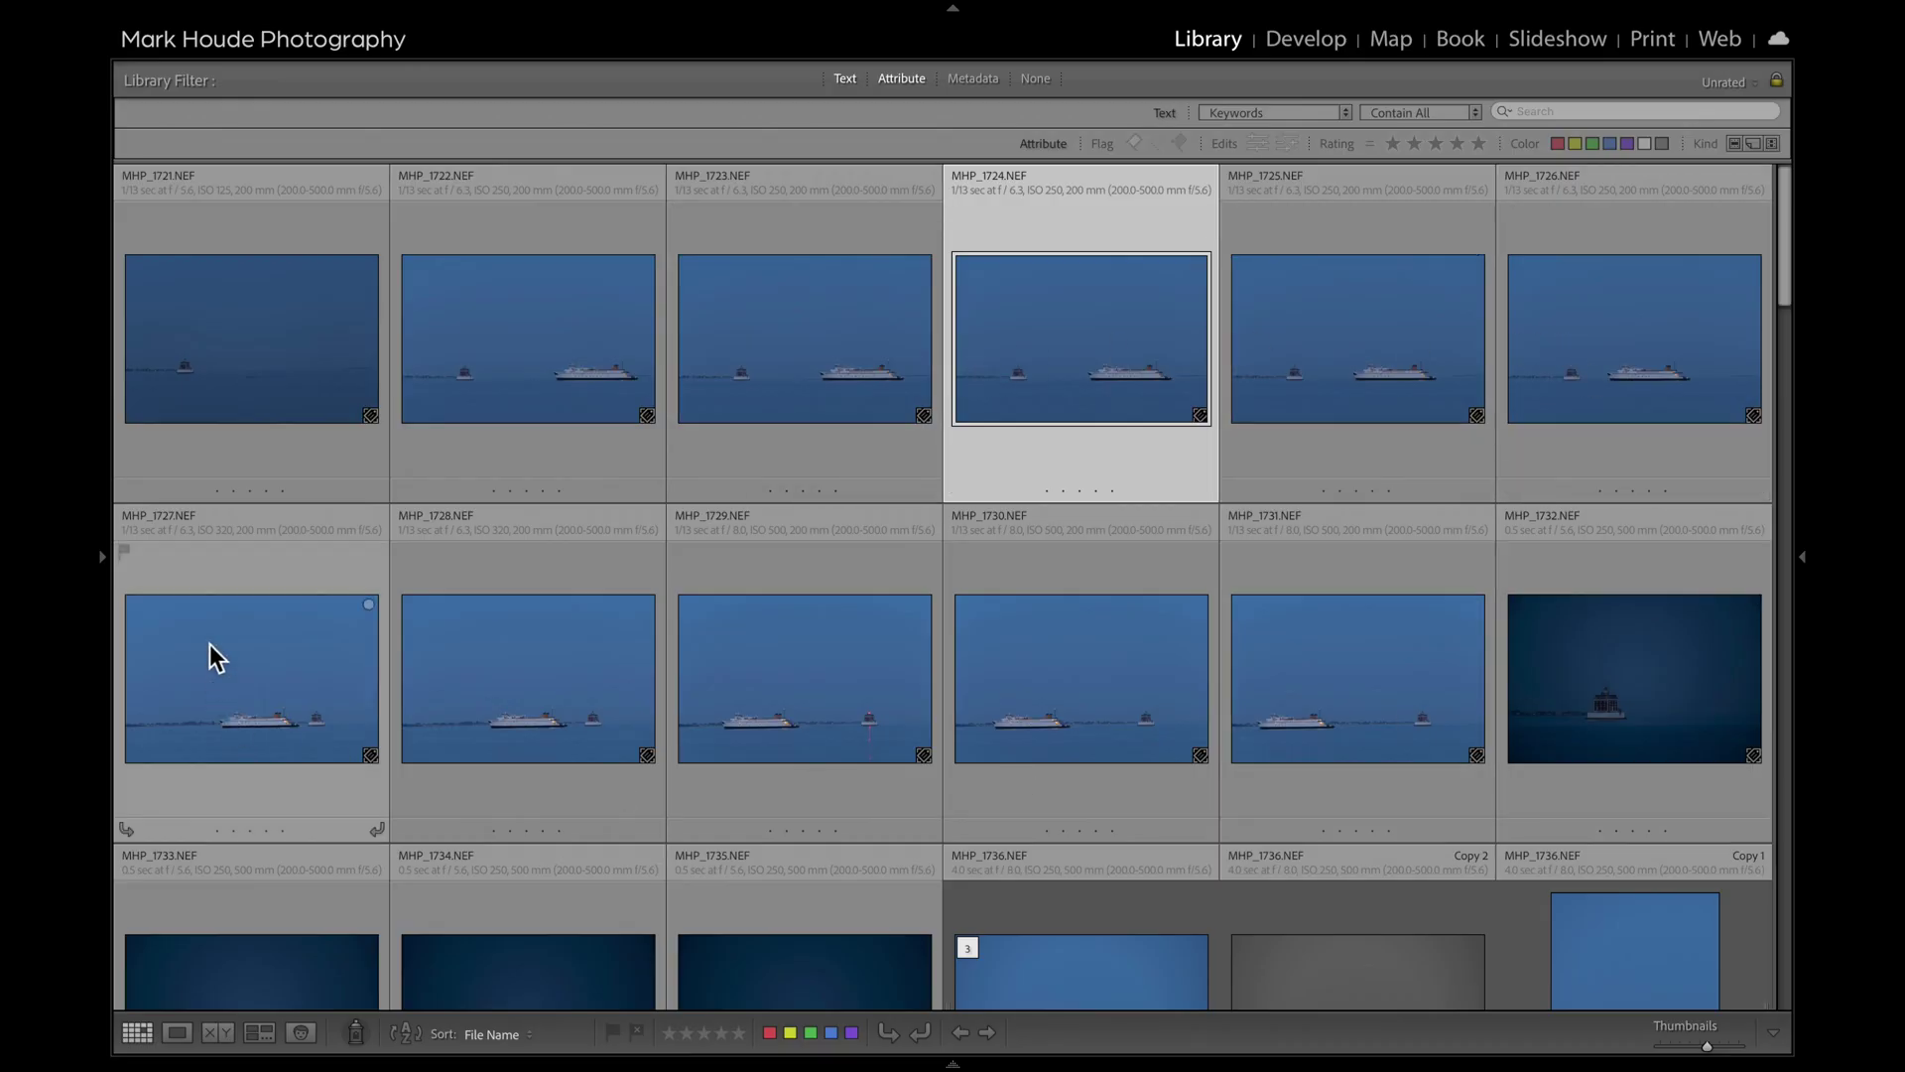
Group the eleven ferry photos MHP_1721 through MHP_1731 into one stack
click(310, 360)
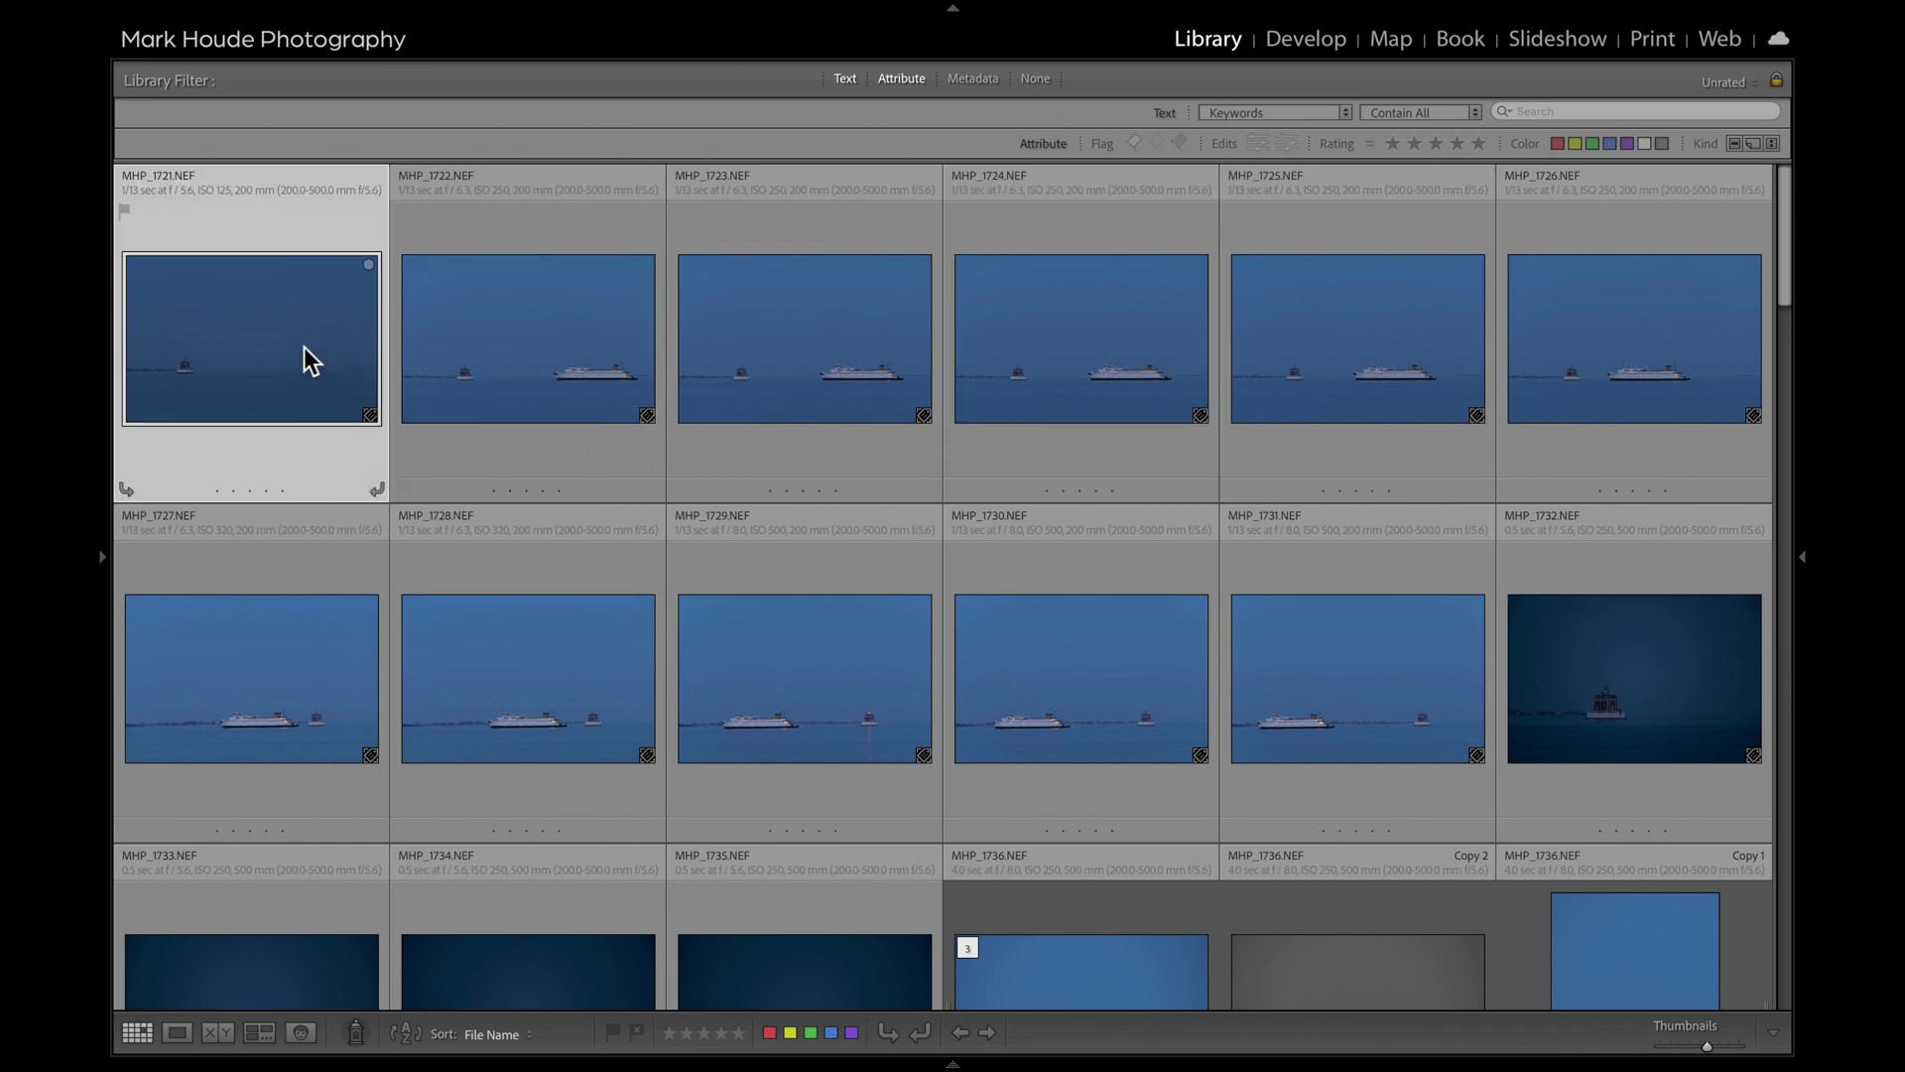
shift+click(1325, 684)
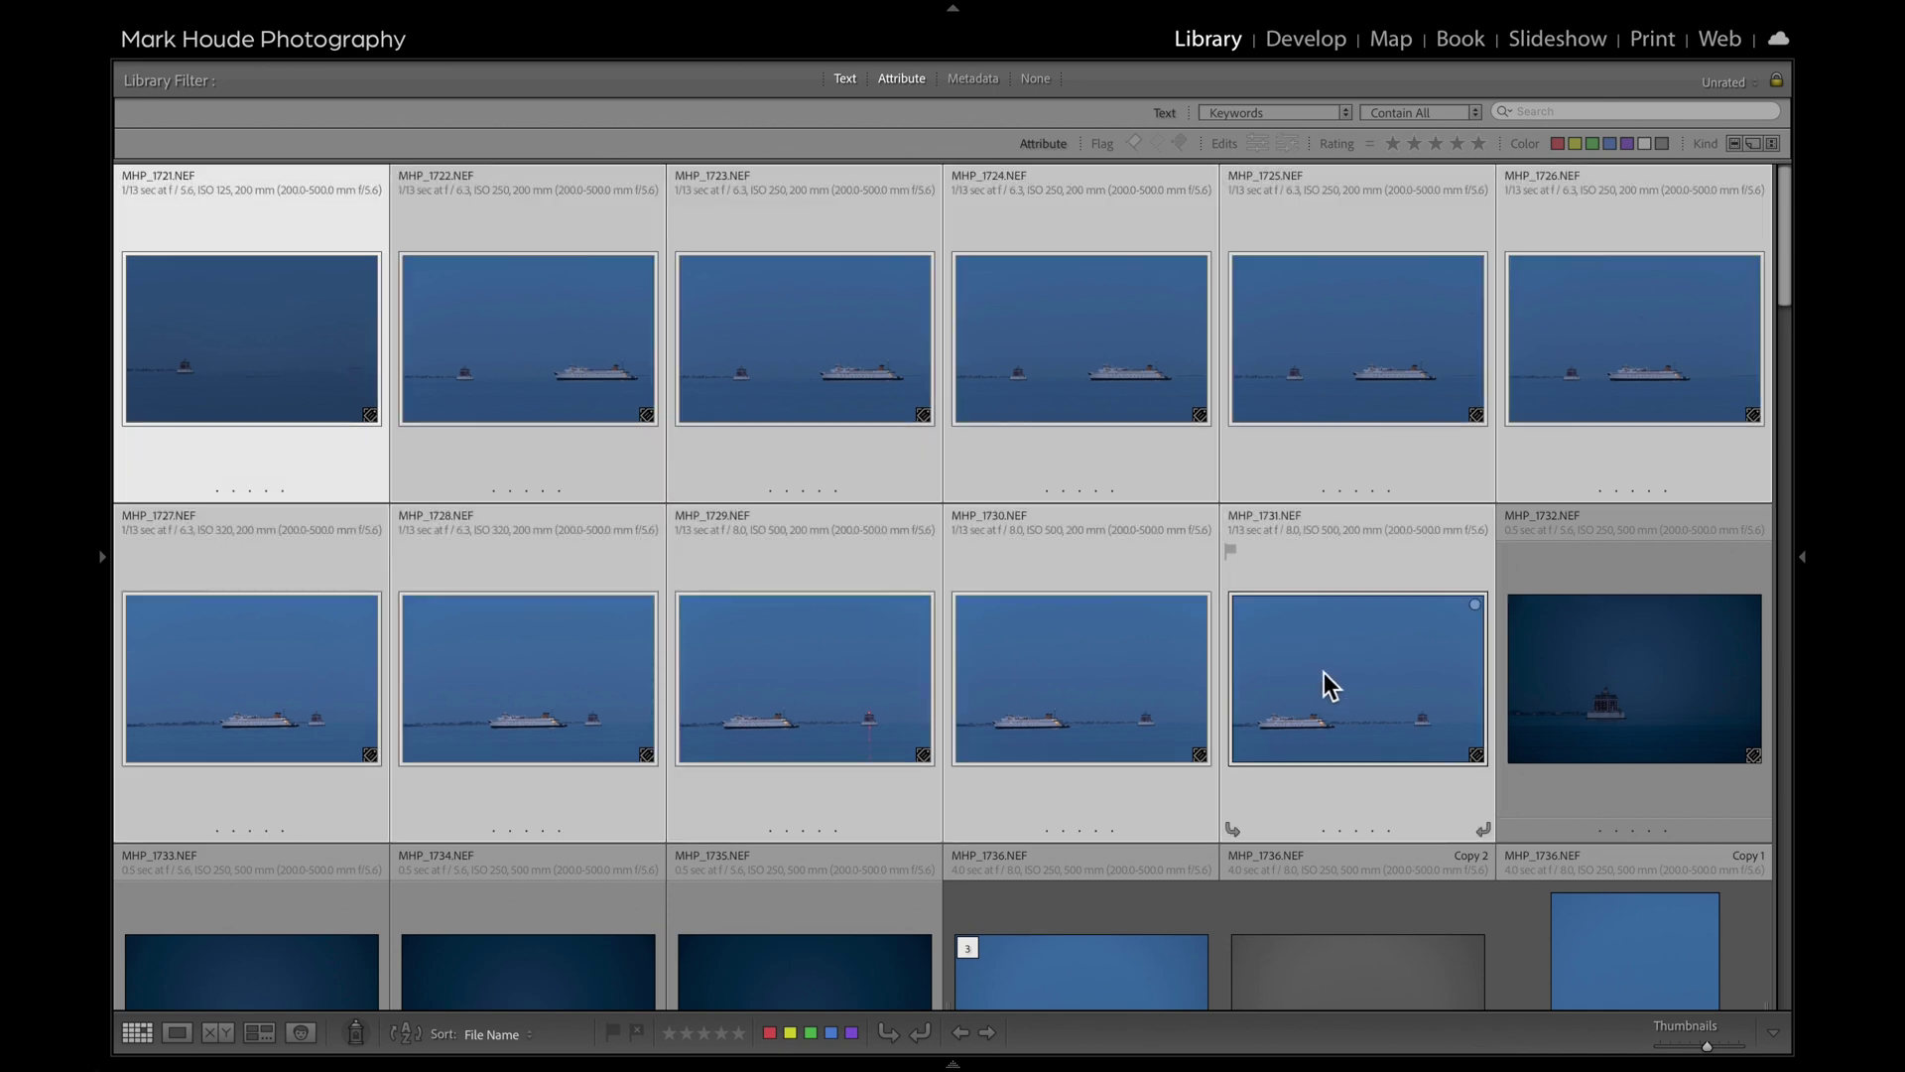
right_click(1328, 686)
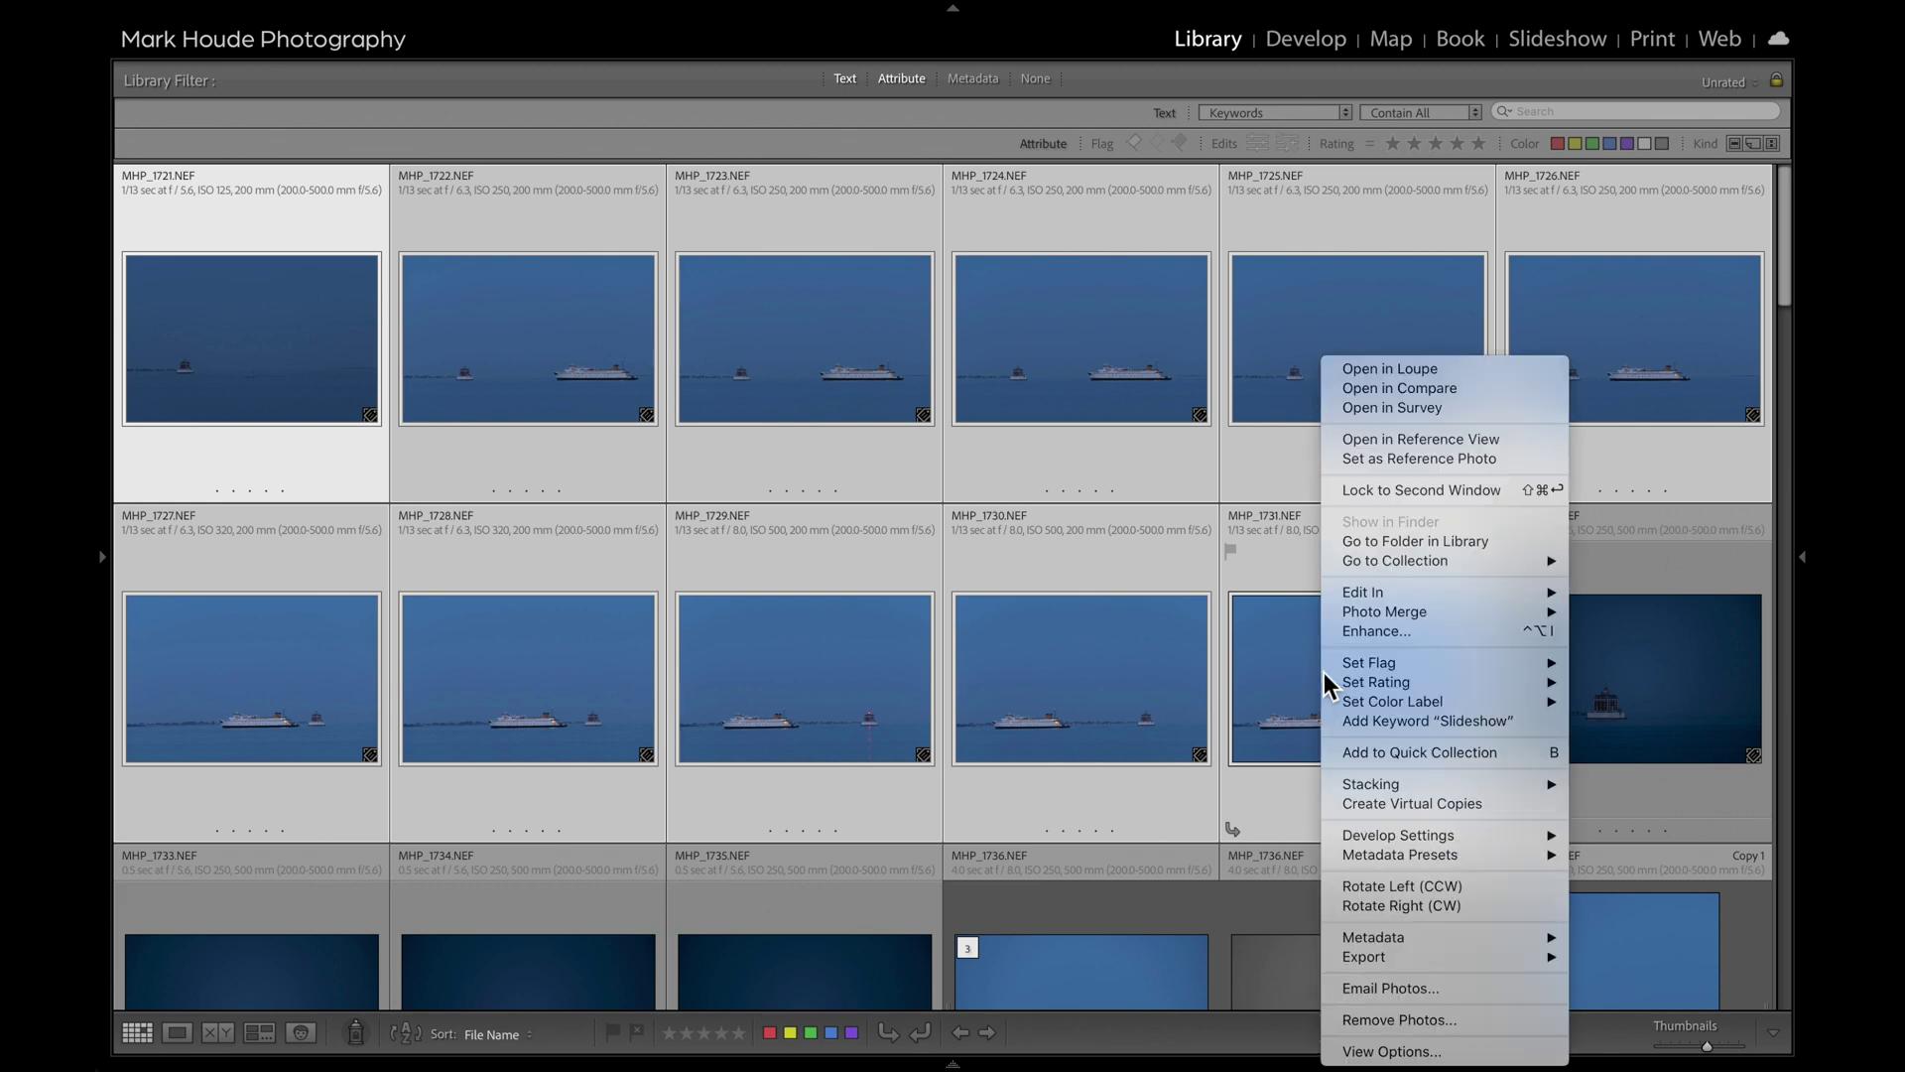
mouse_move(1519, 786)
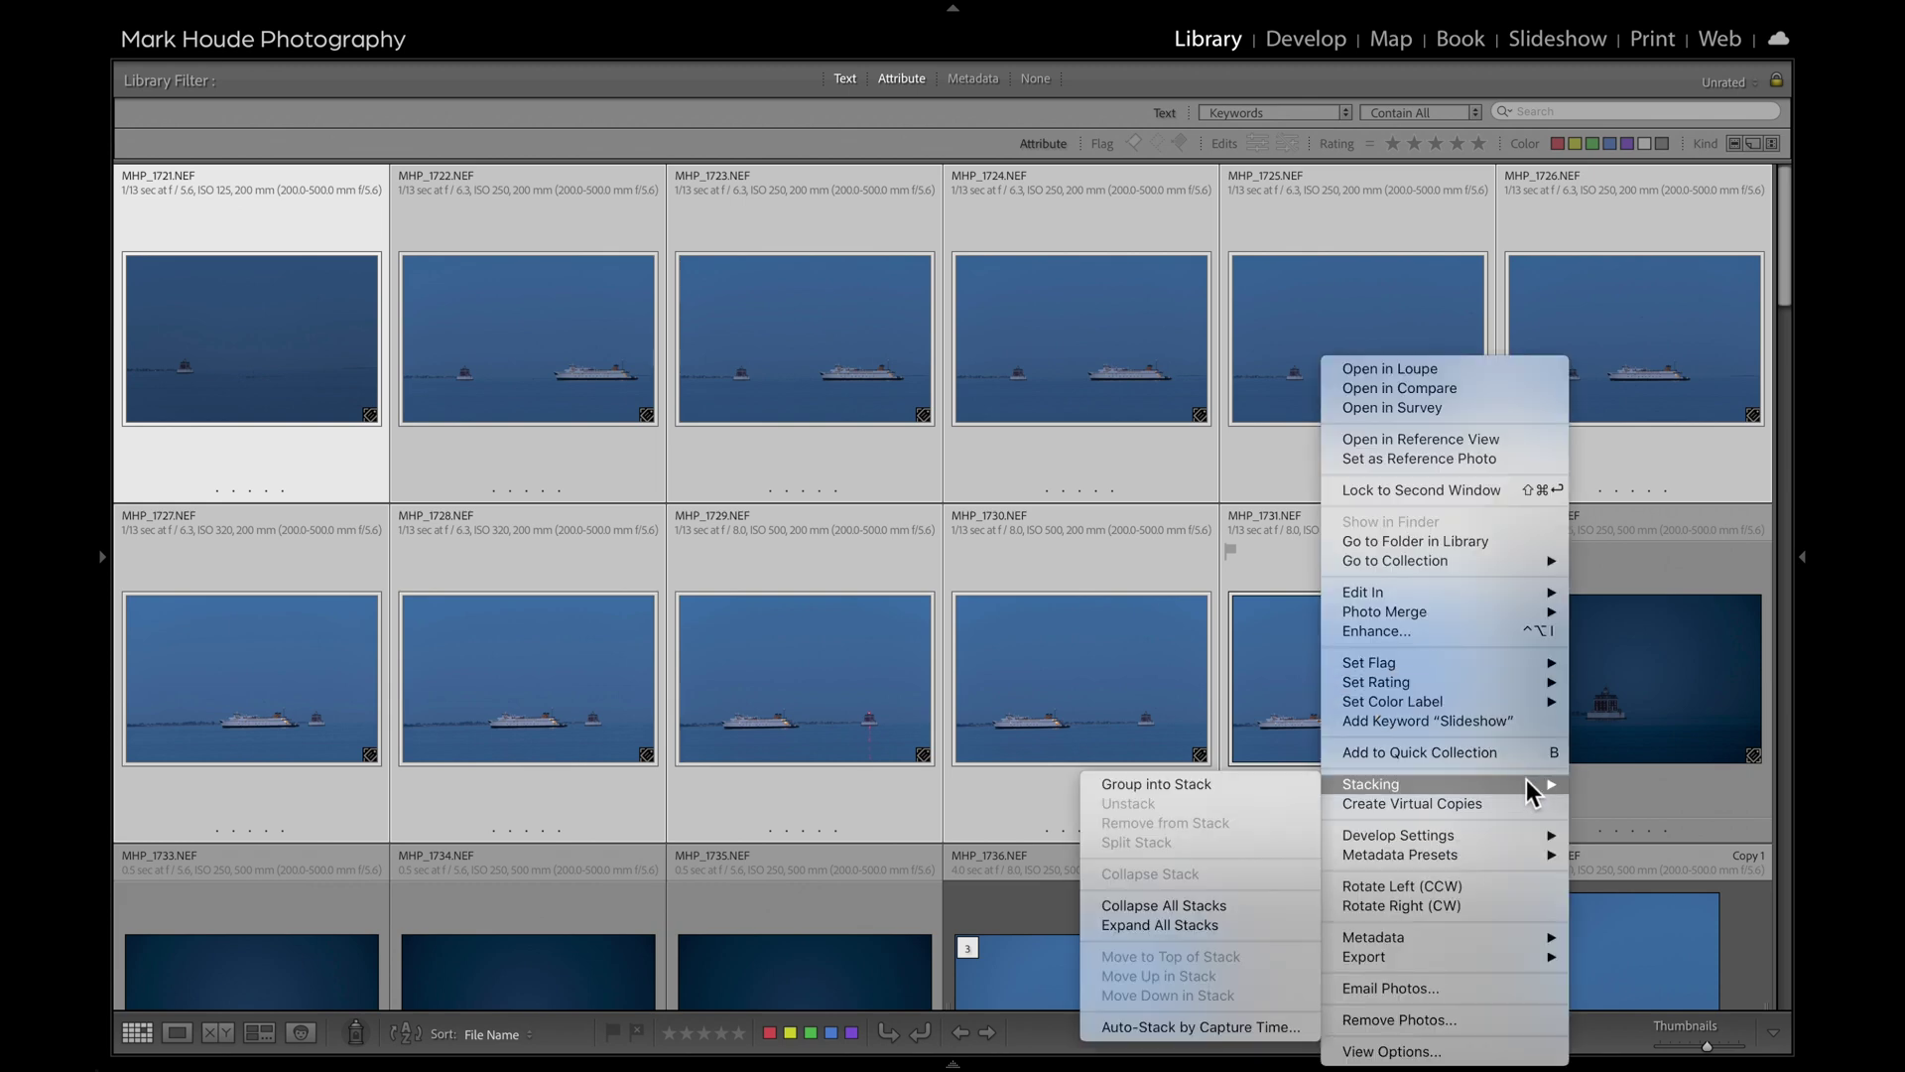
click(1226, 789)
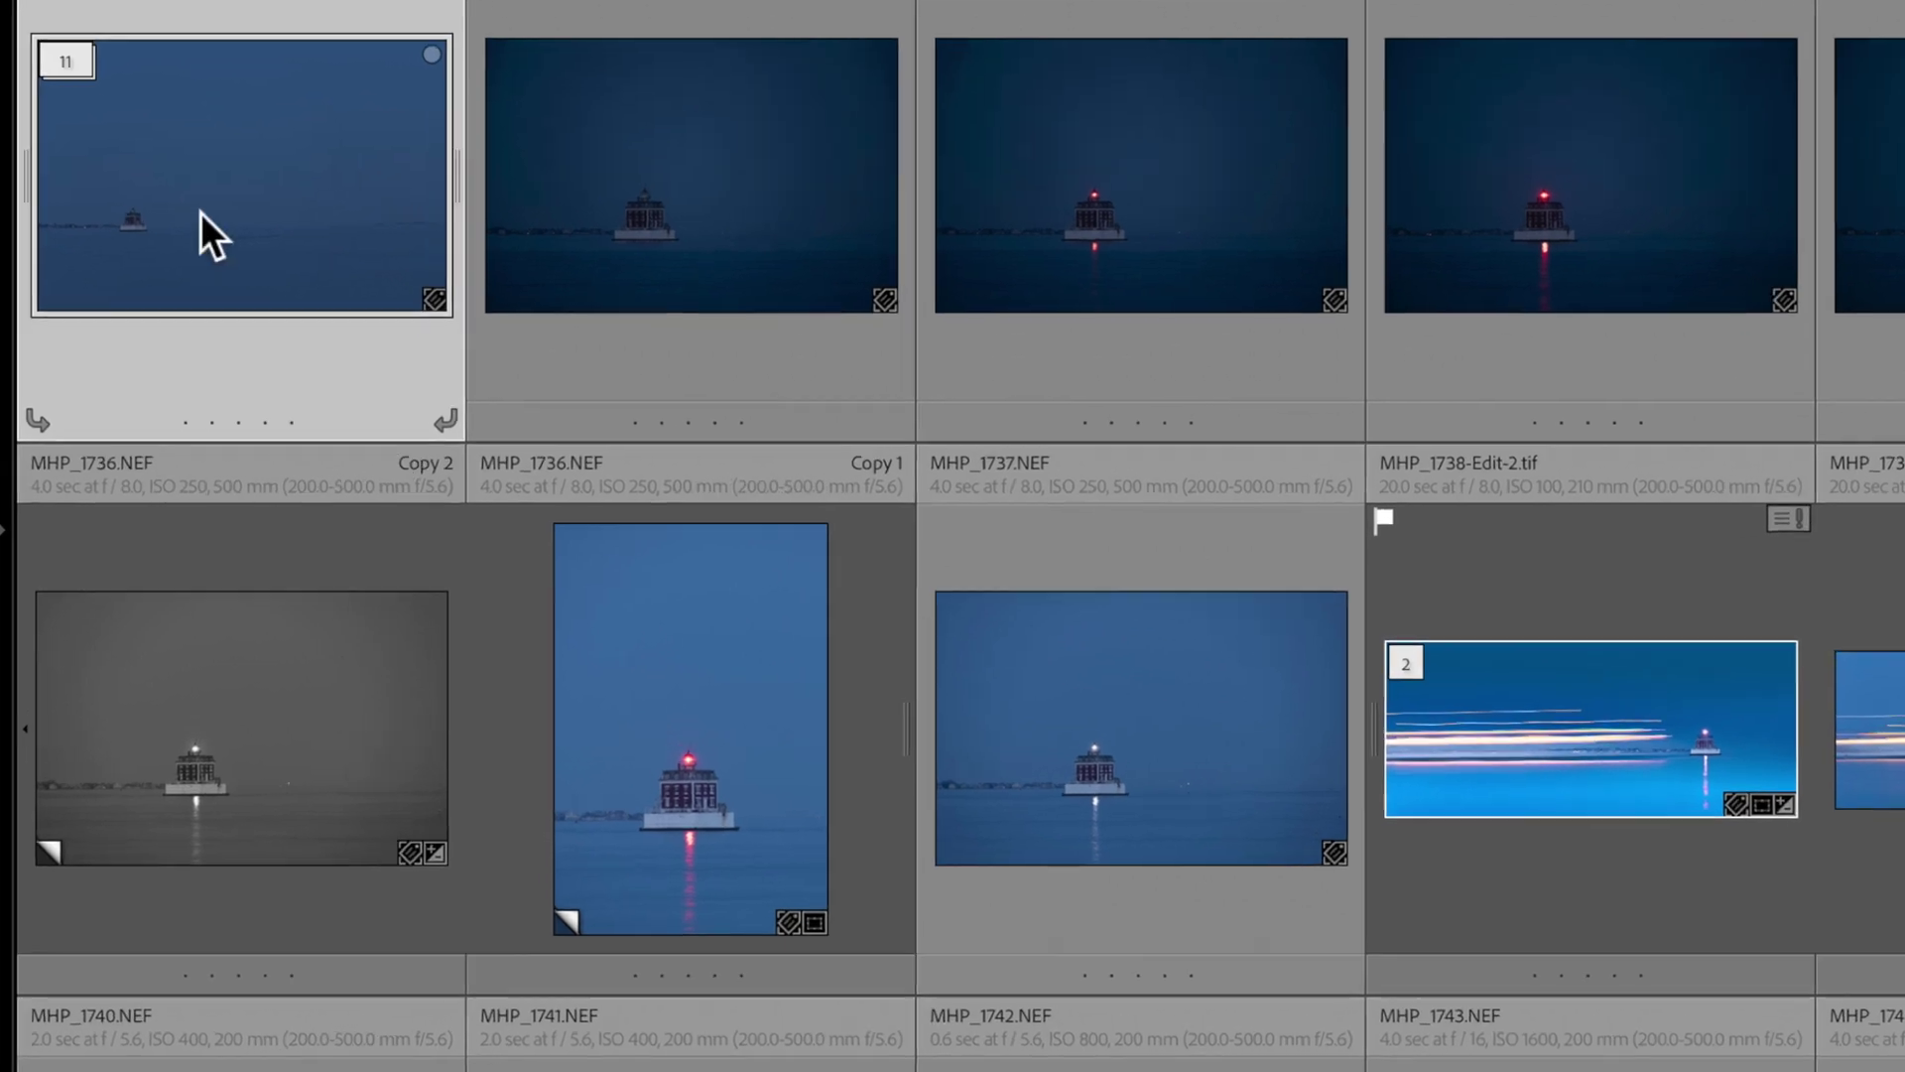
Expand the stack, move MHP_1724 to second place, and collapse the stack
right_click(235, 169)
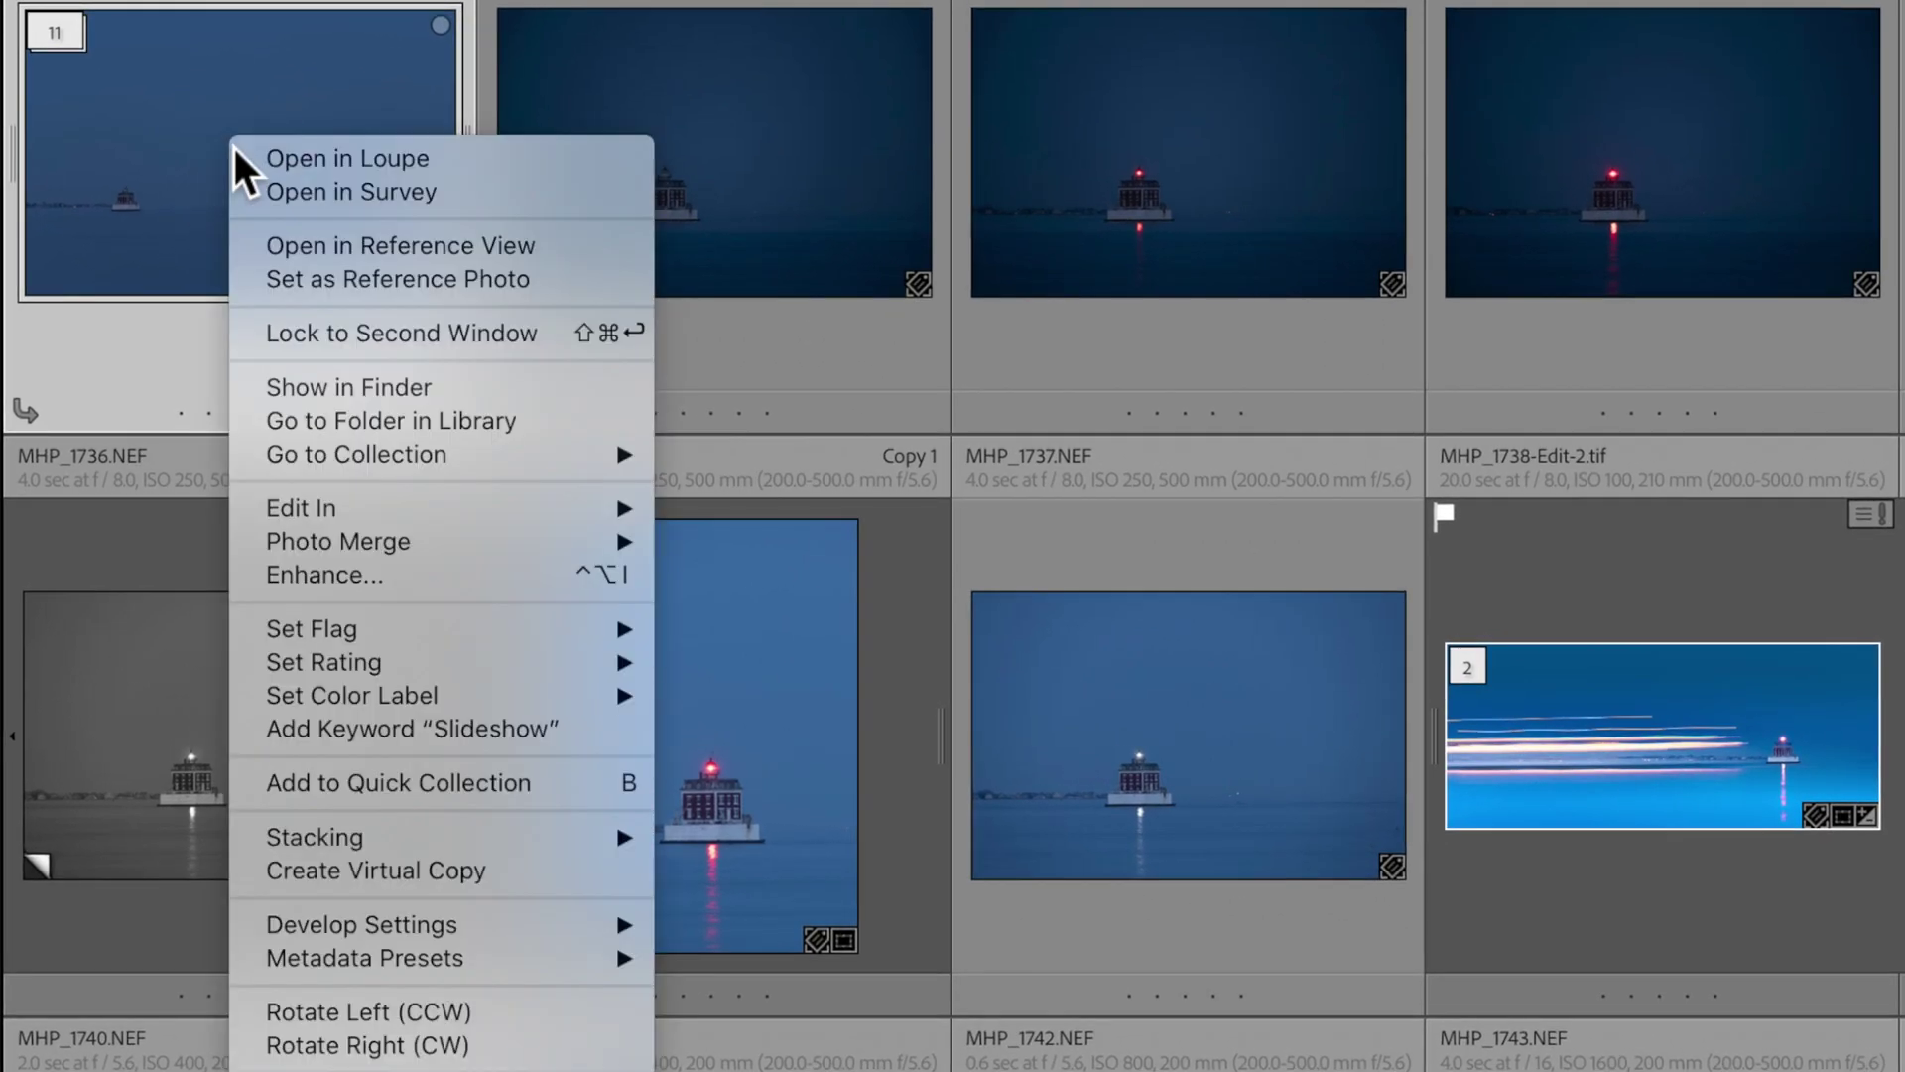
mouse_move(563, 843)
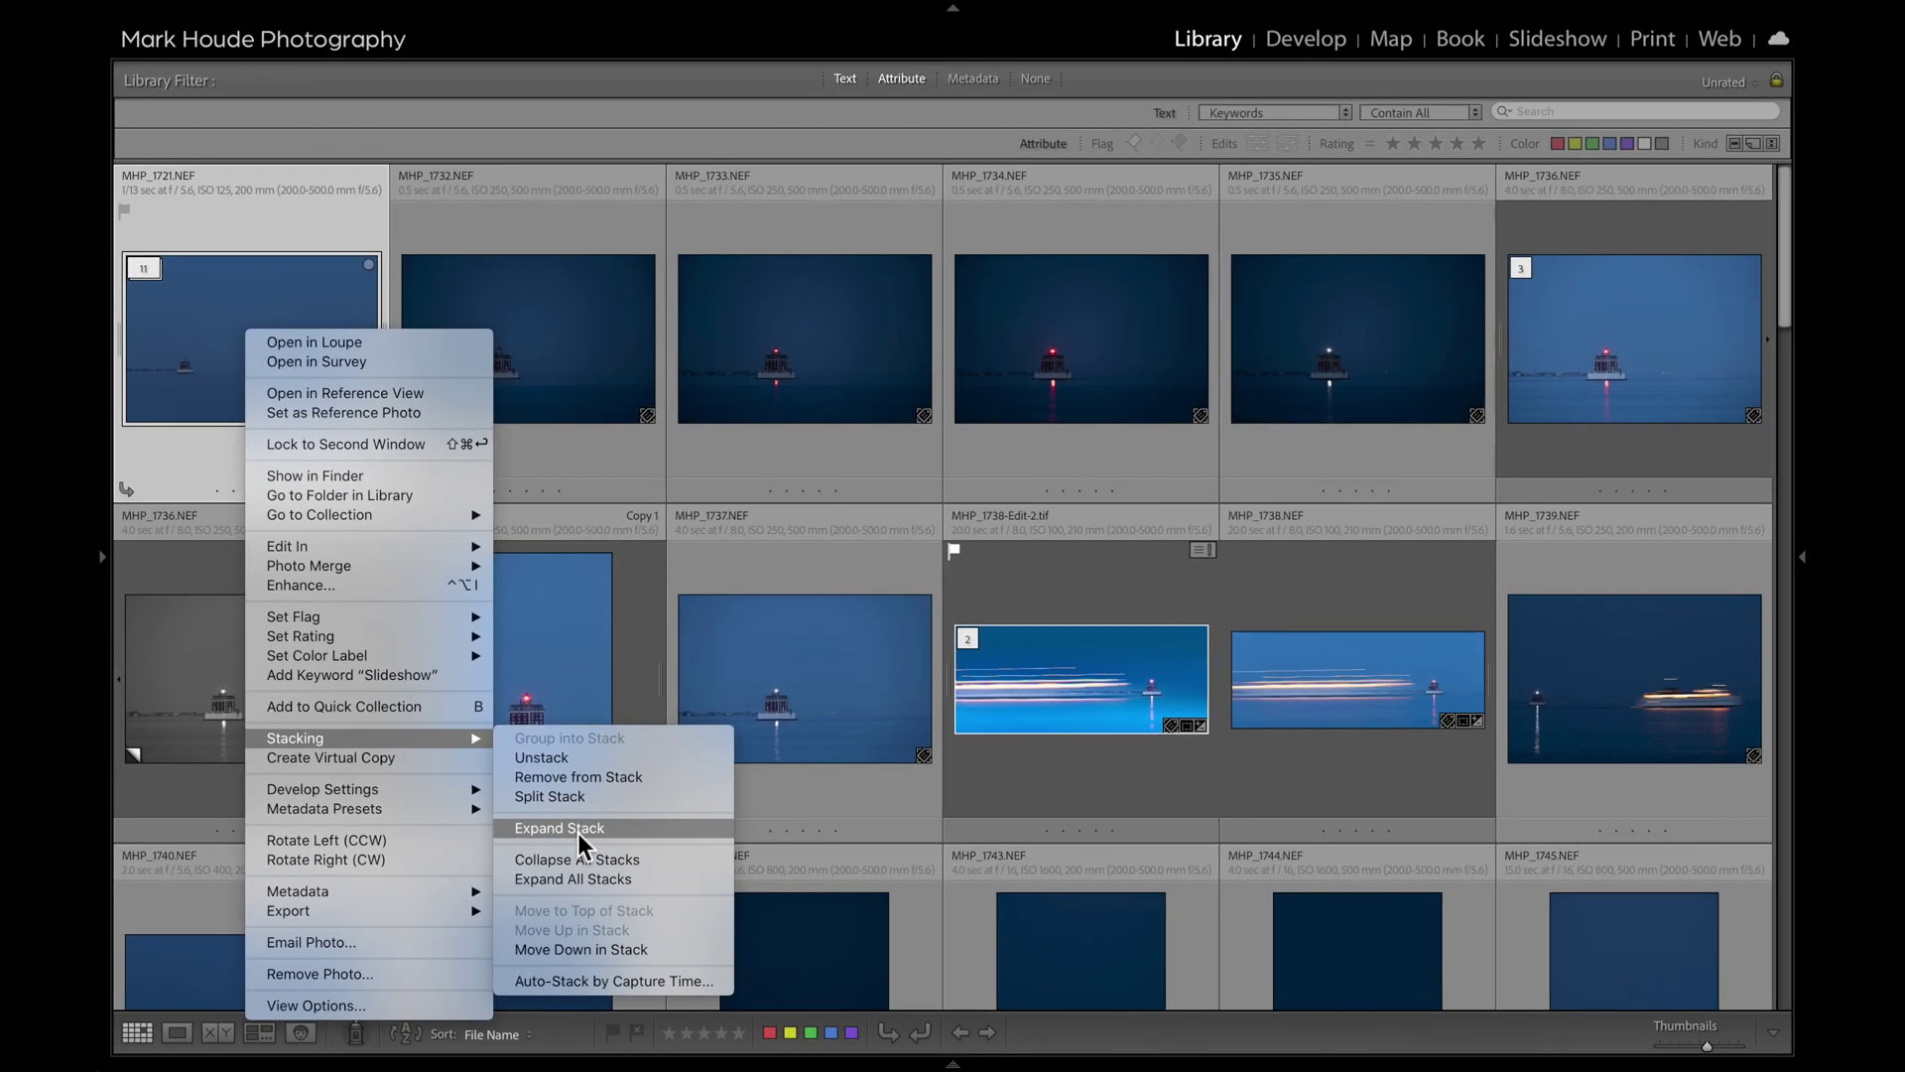
click(576, 830)
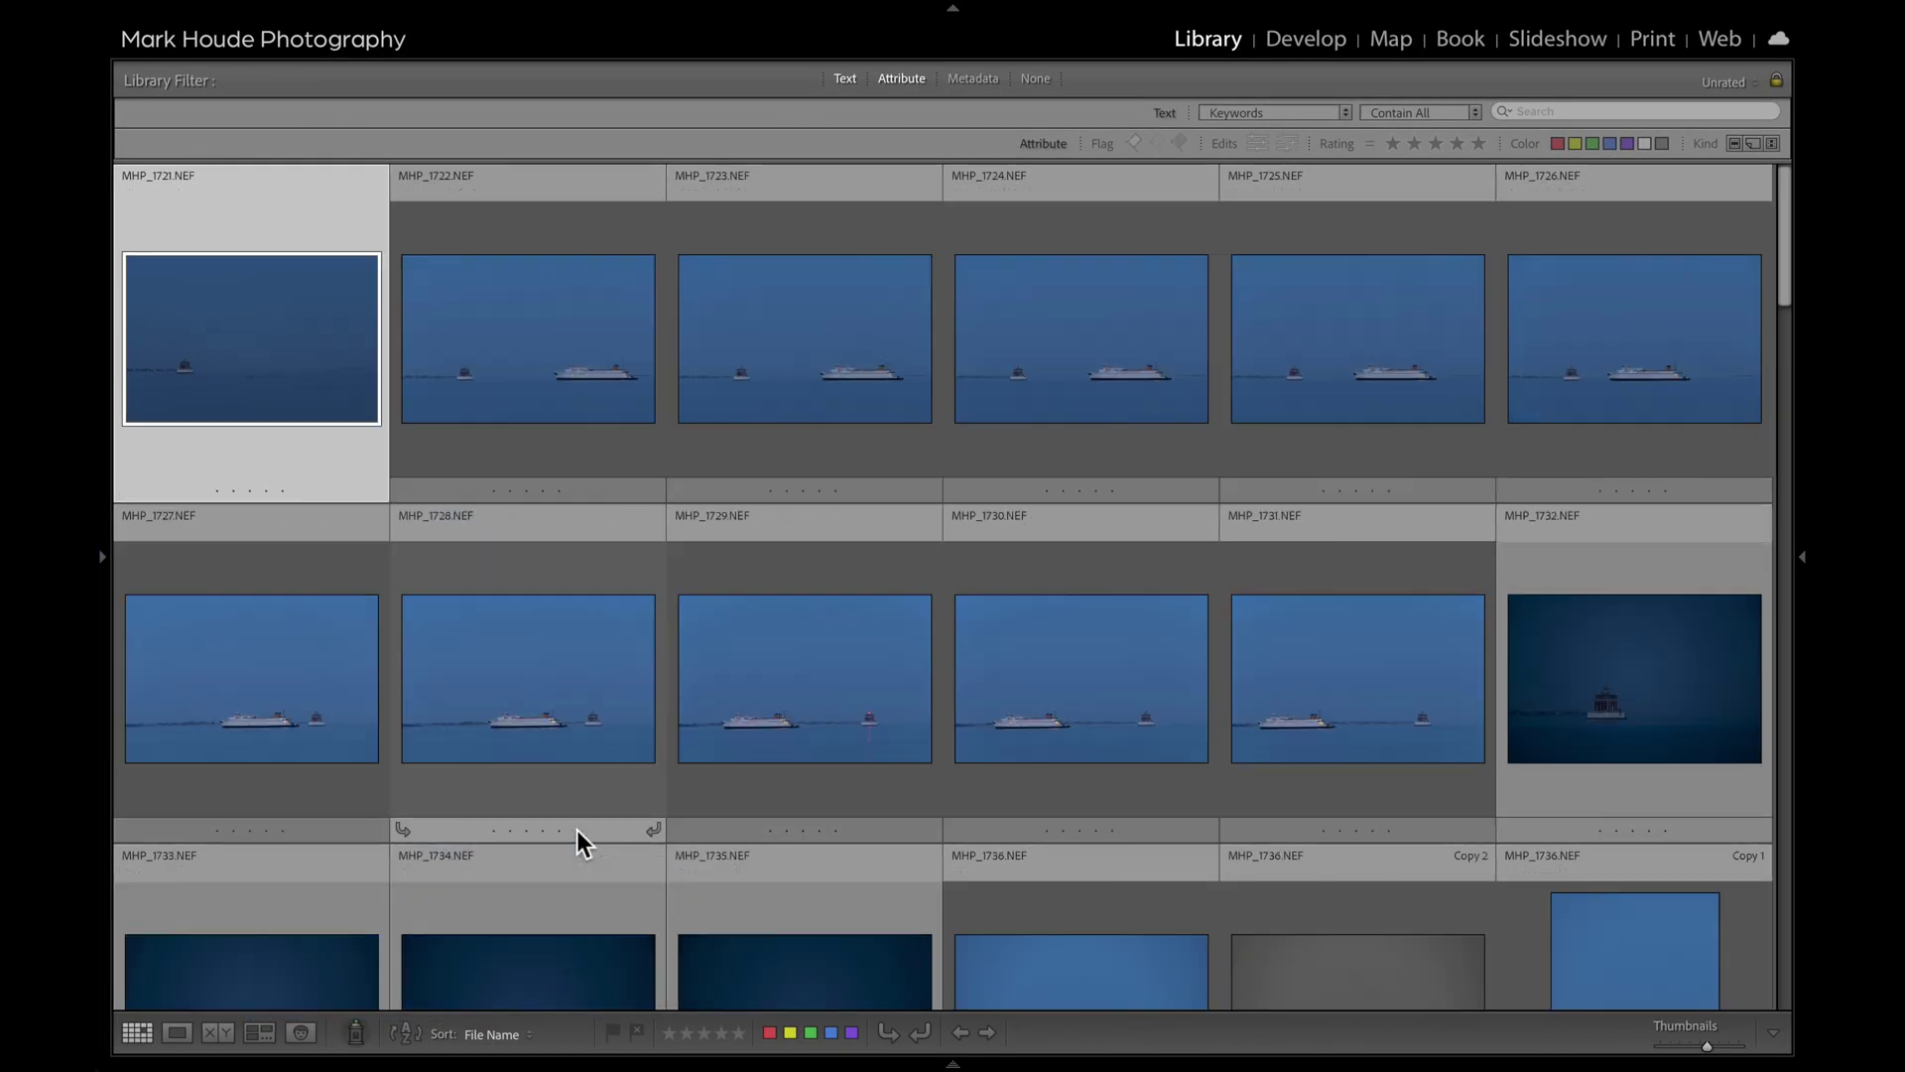
click(1042, 317)
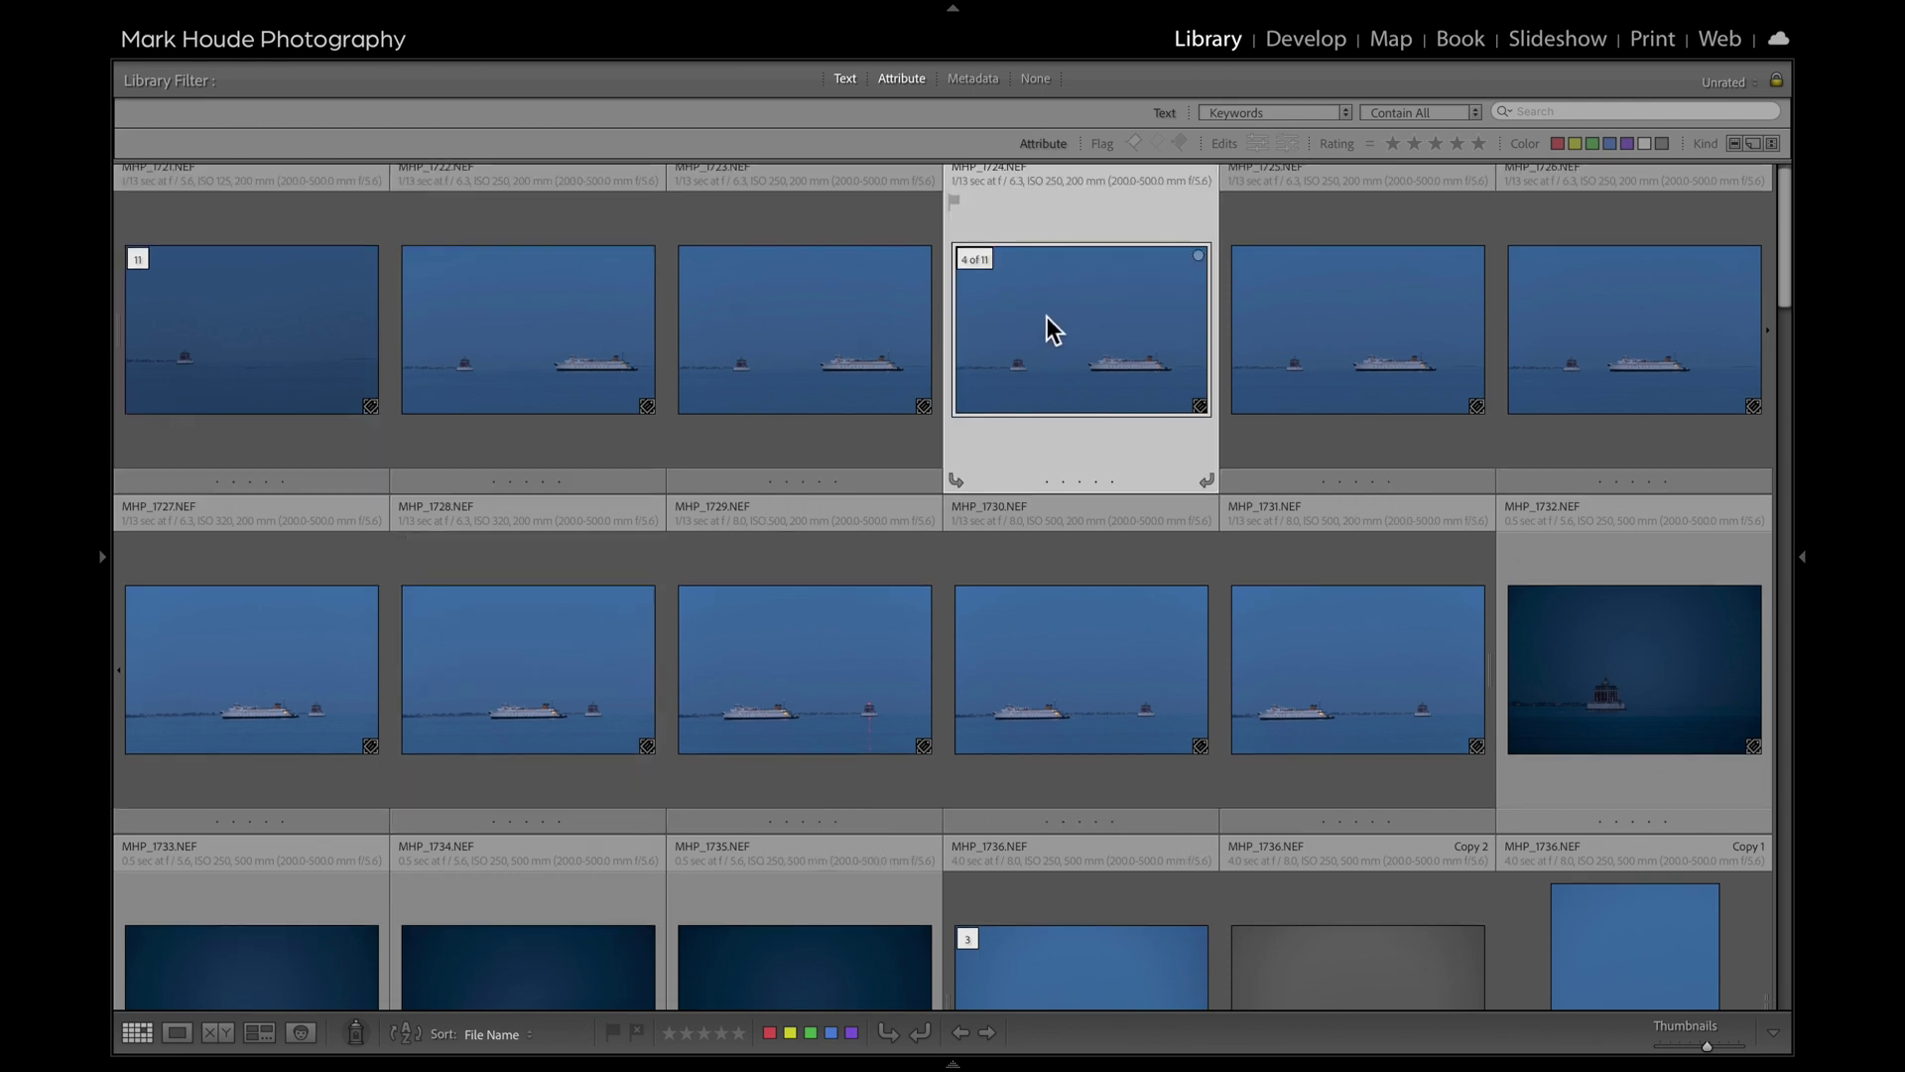
drag(1130, 342, 254, 312)
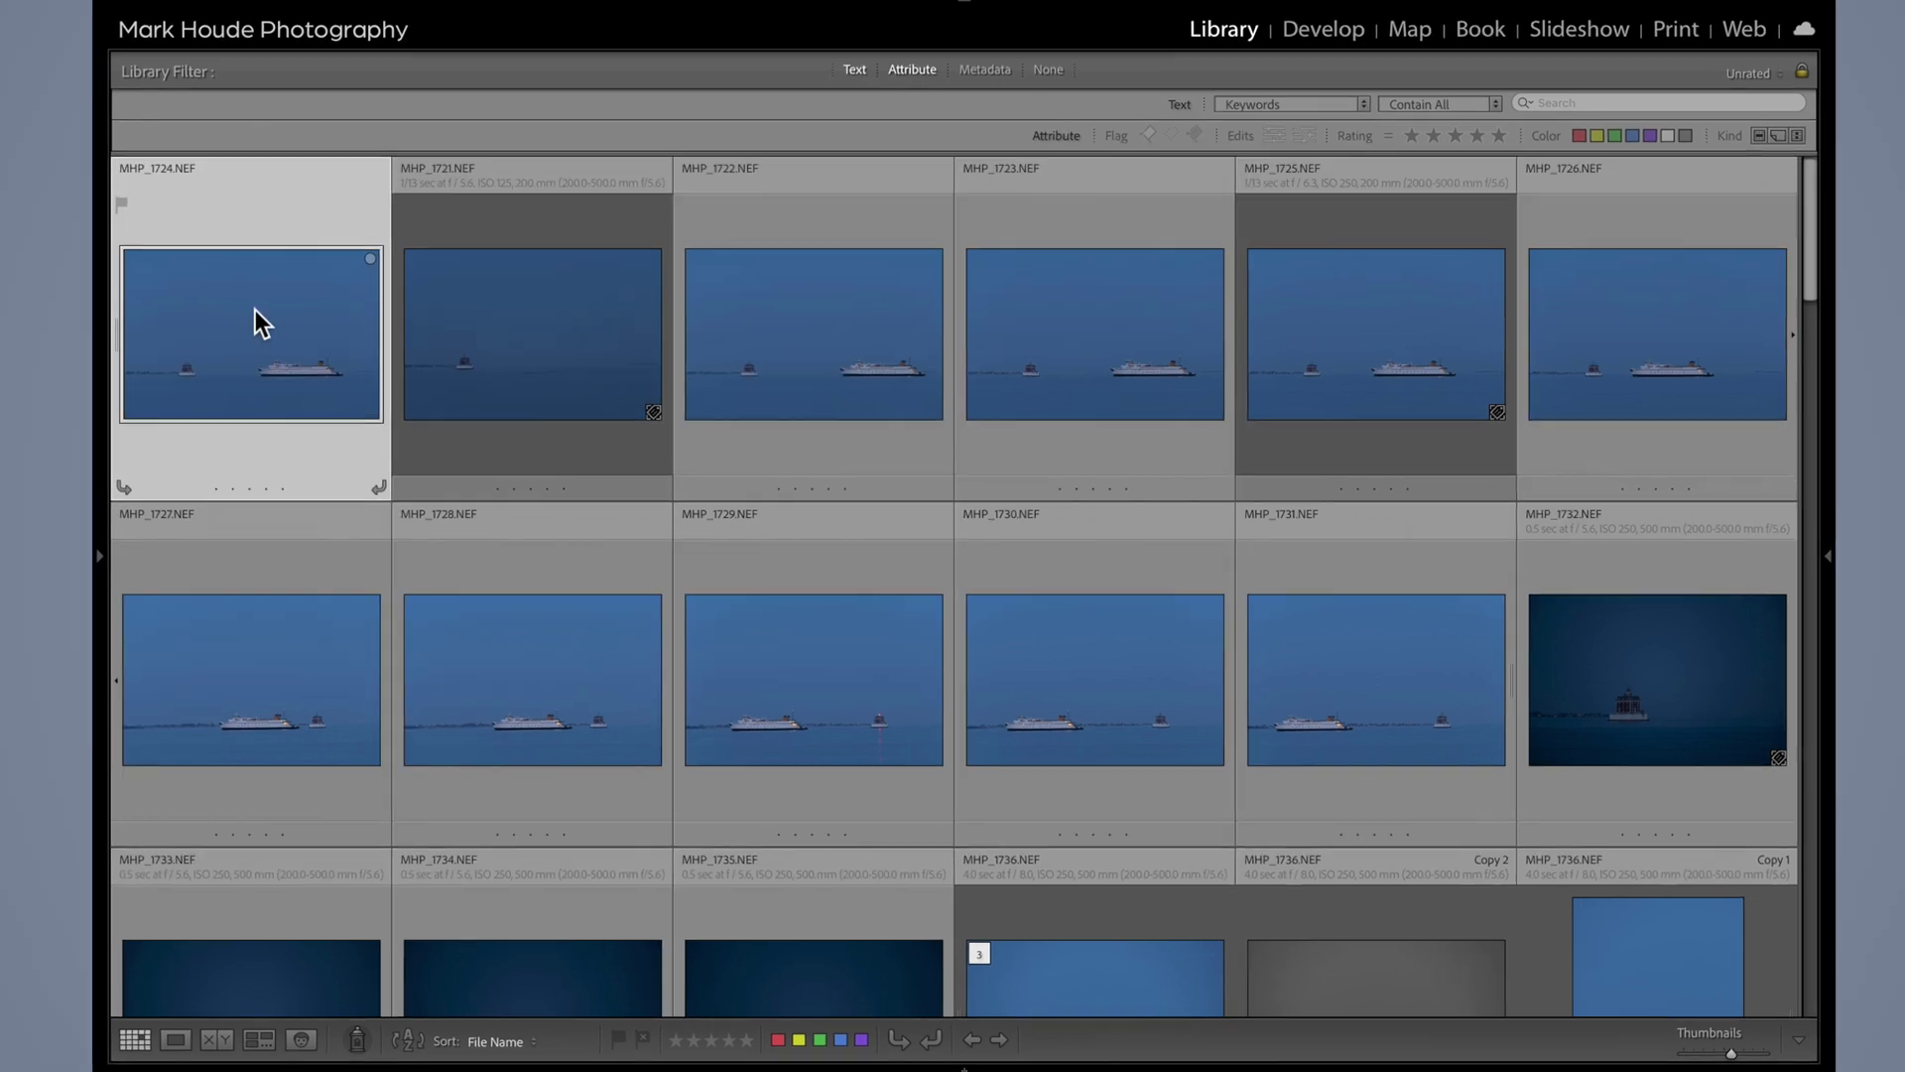
right_click(256, 306)
mouse_move(591, 820)
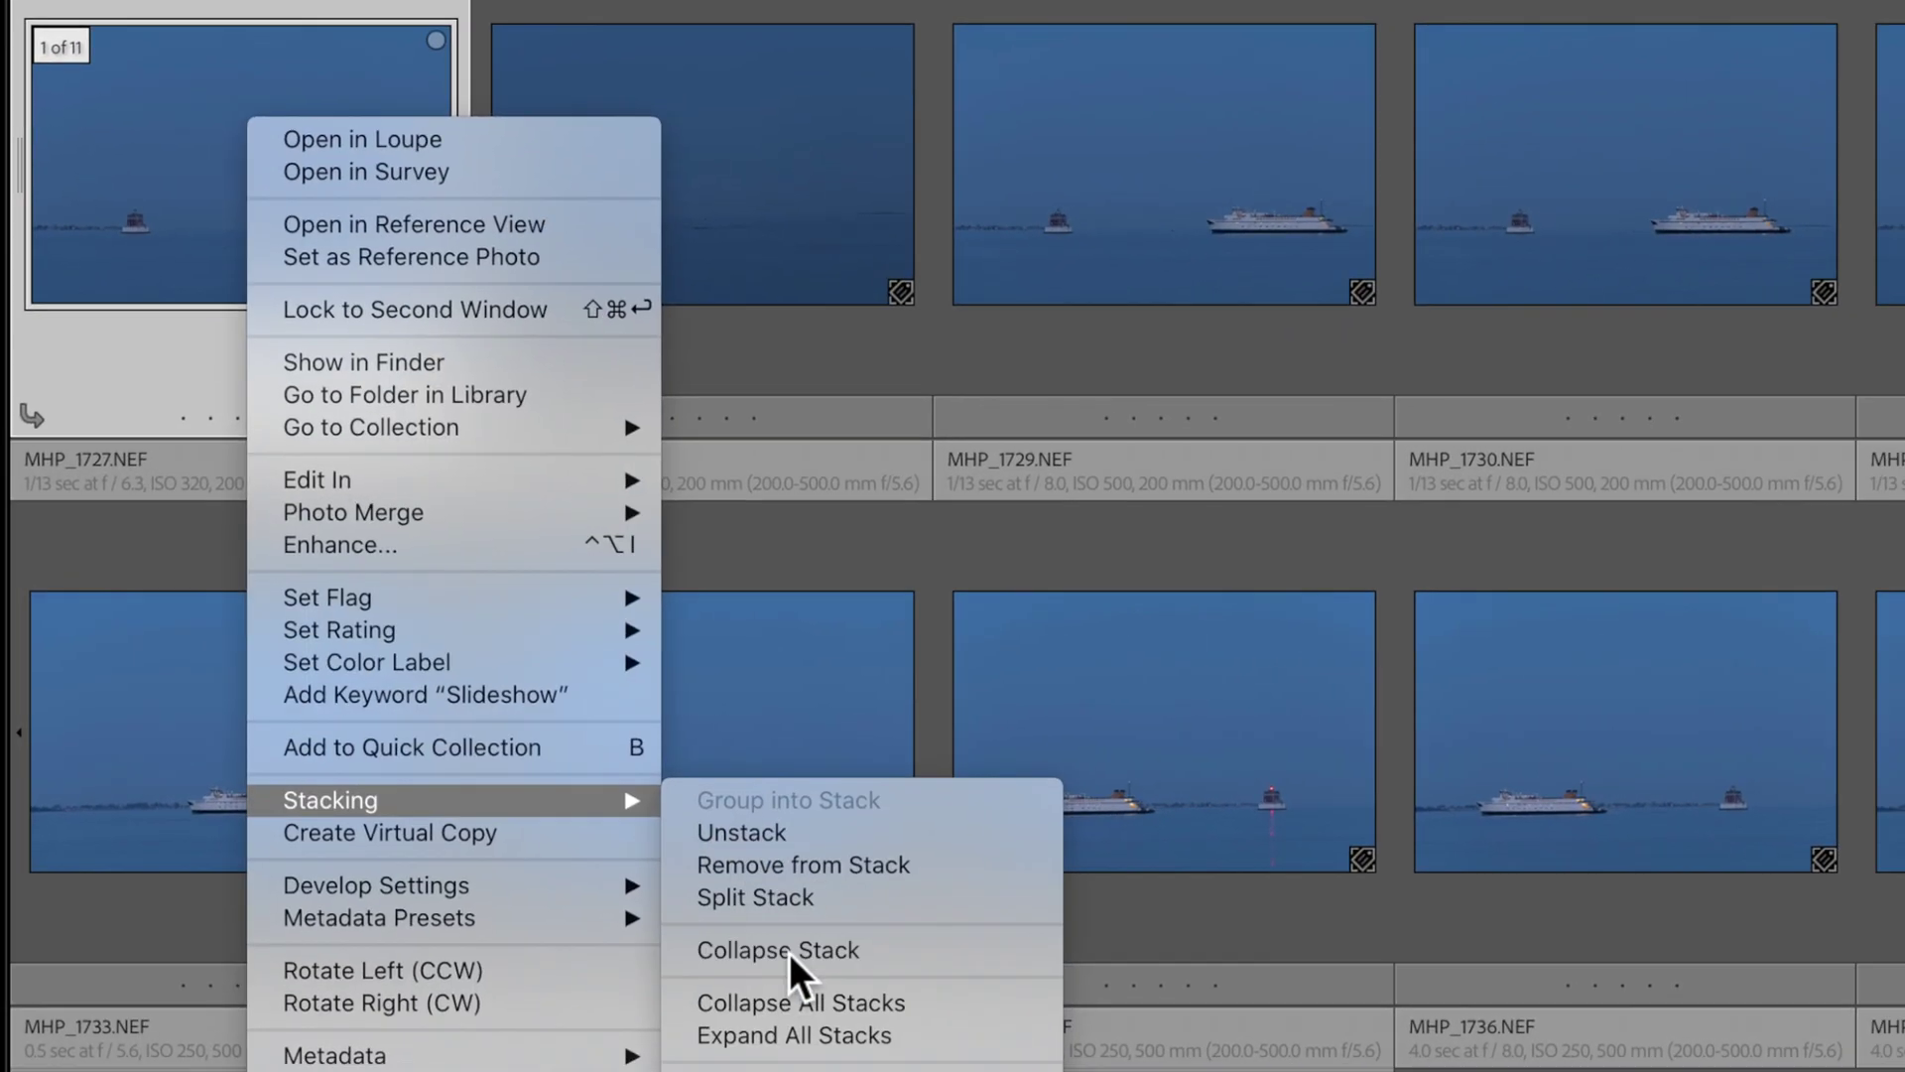
click(794, 959)
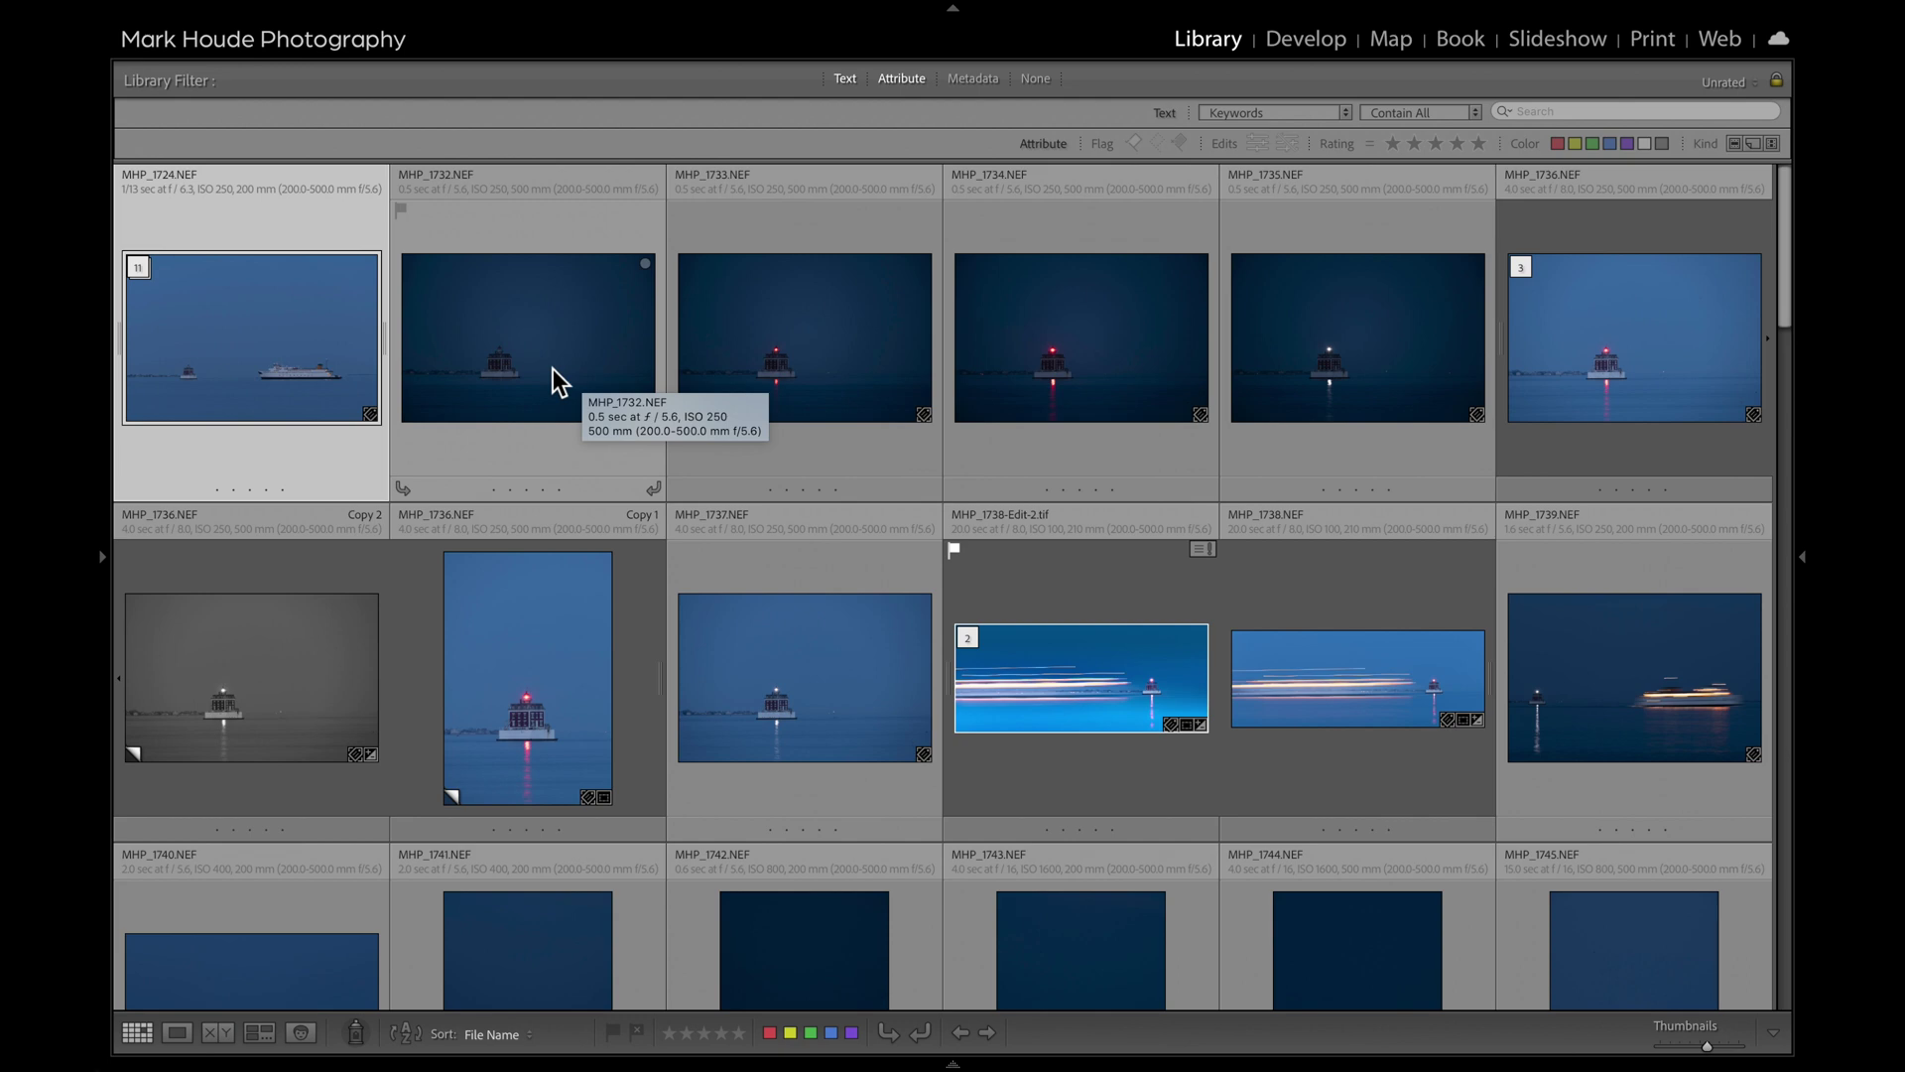
Preview the panorama large, return to Grid, and select MHP_1745 through MHP_1748
key(e)
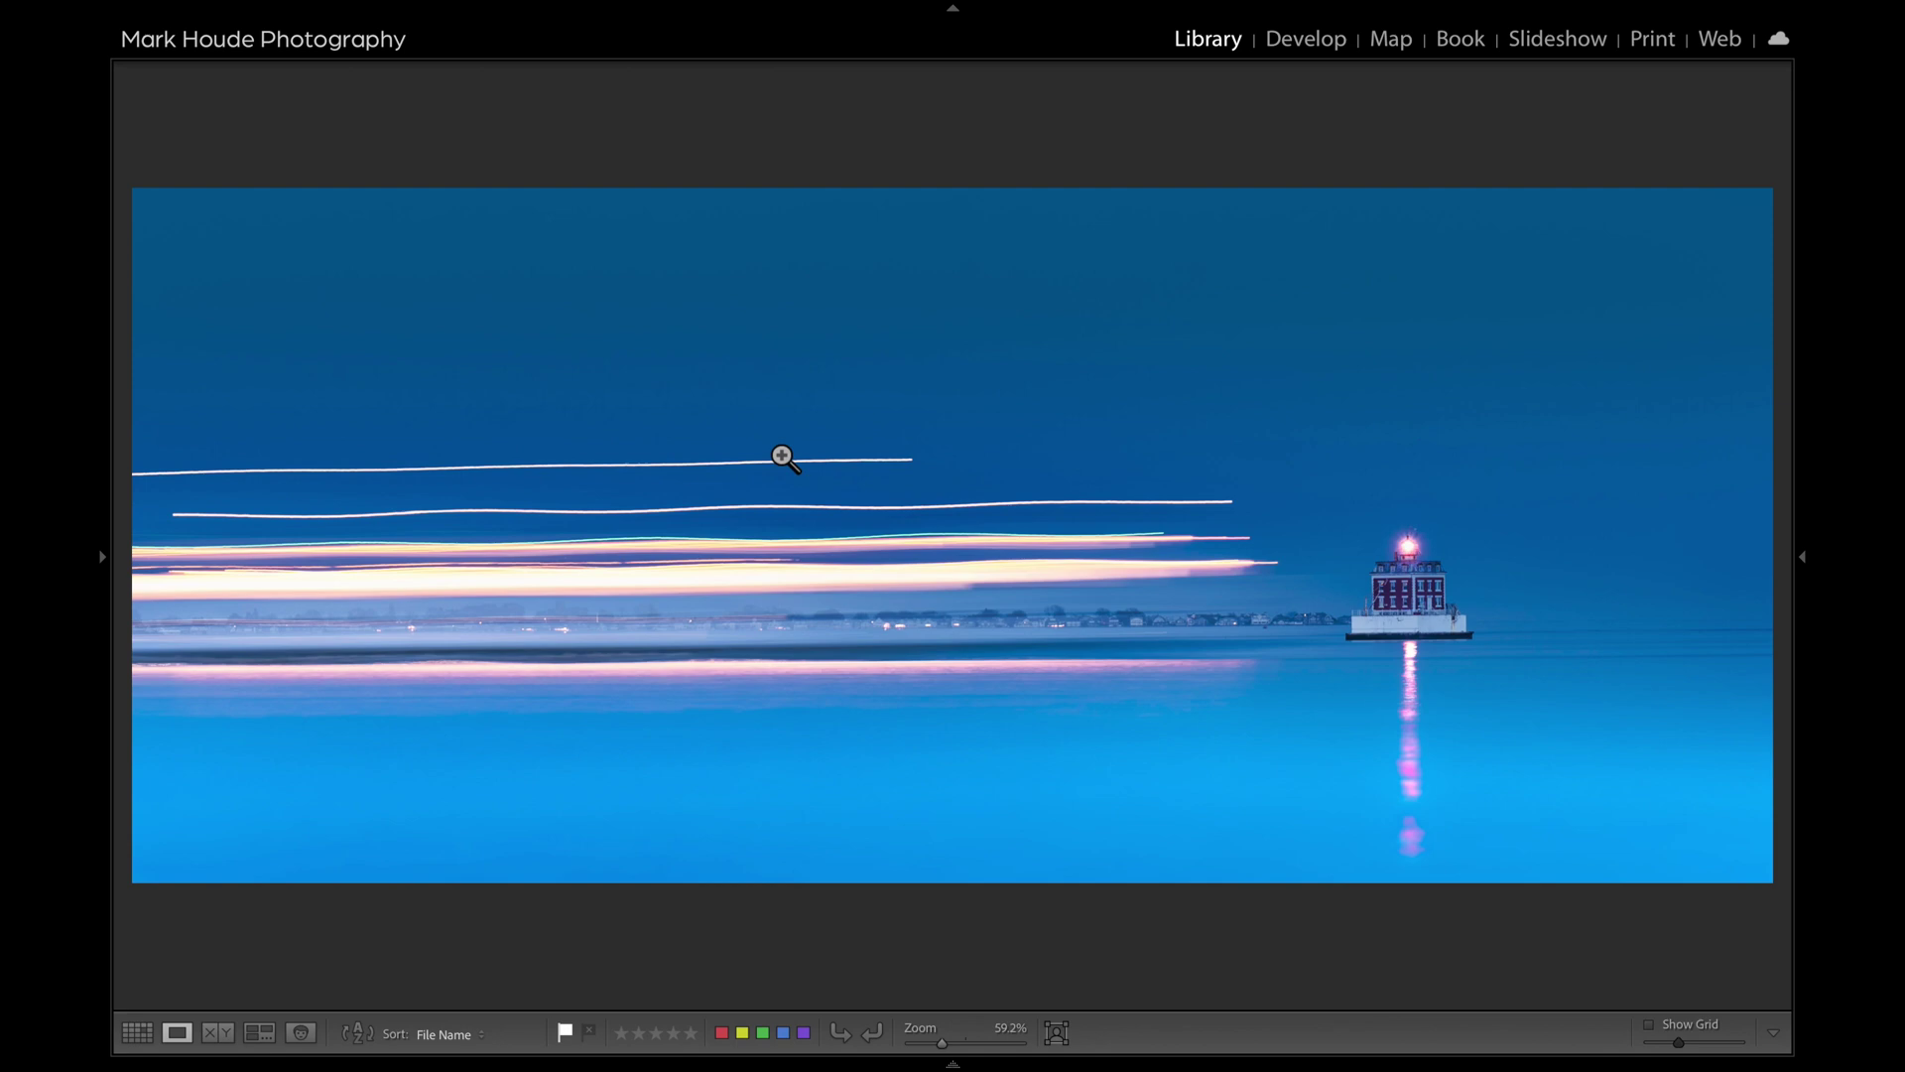
key(g)
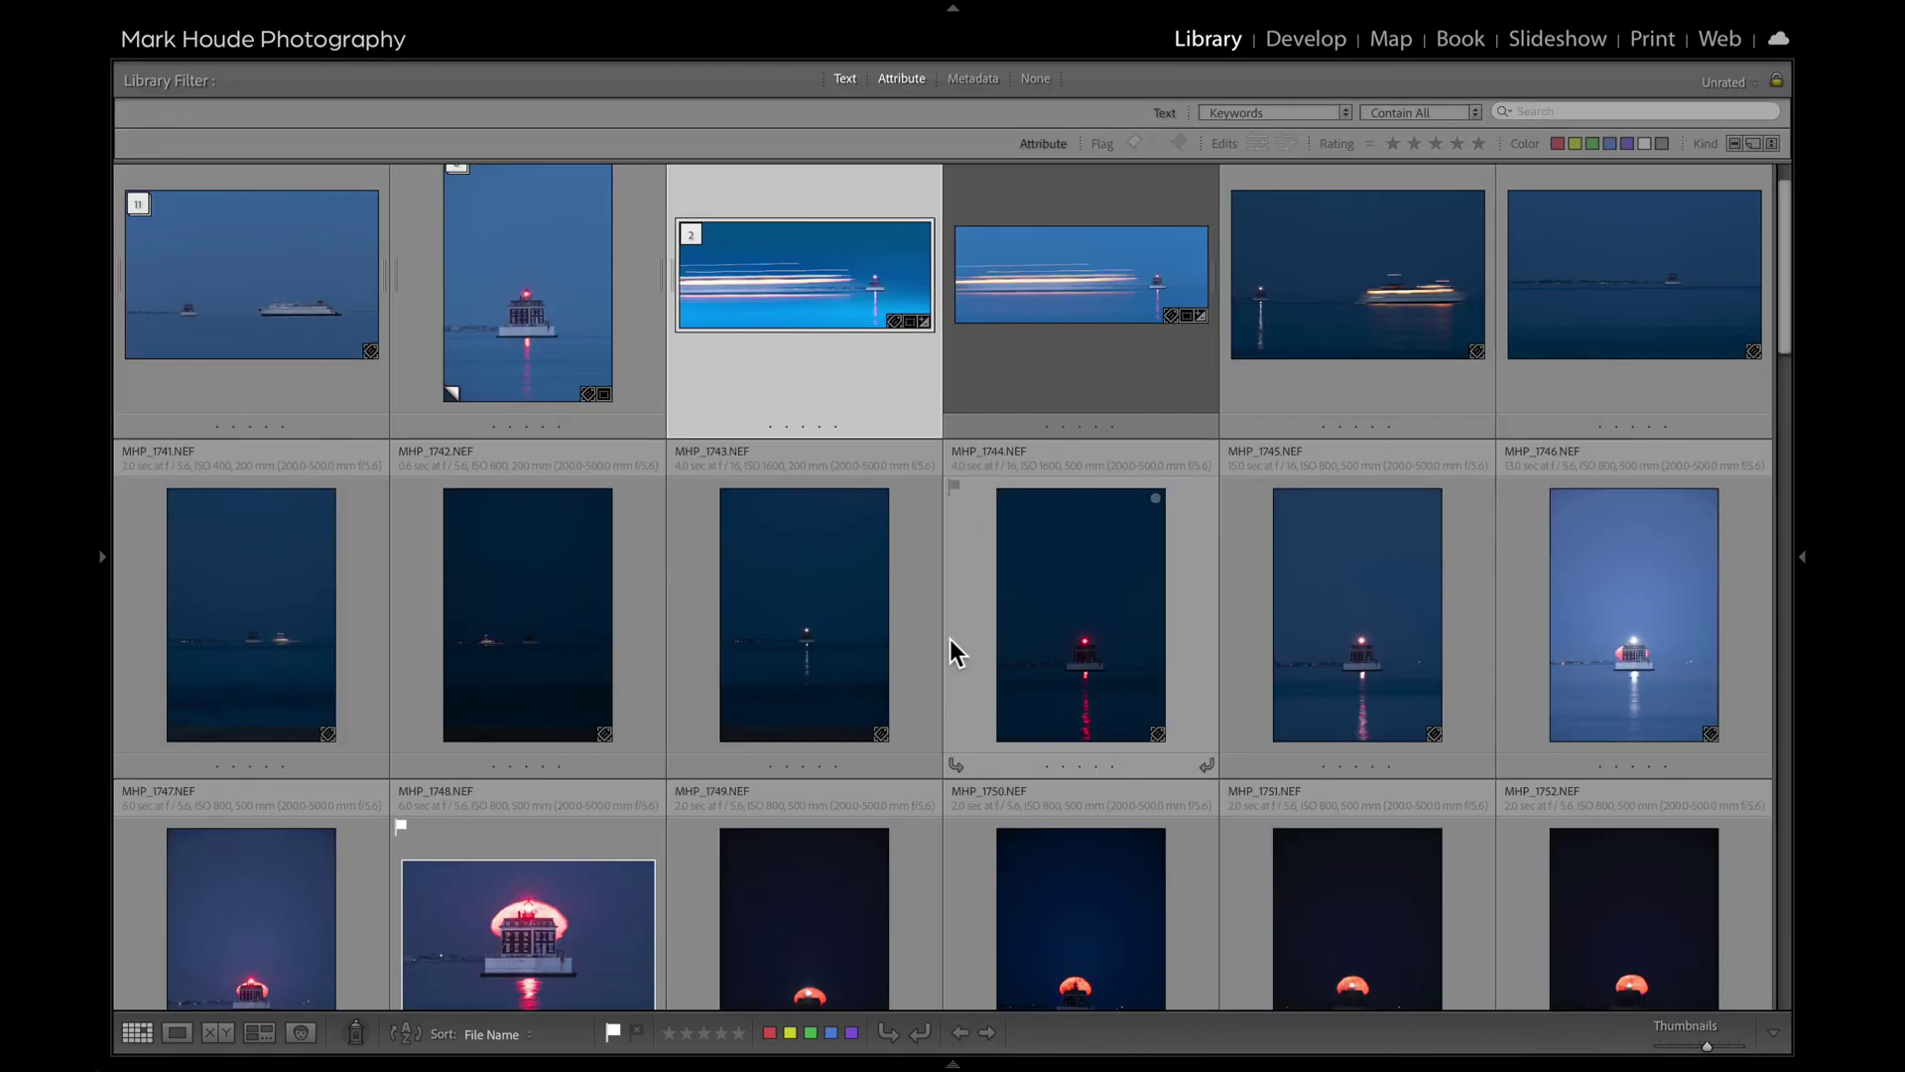
scroll(950, 639, down, 3)
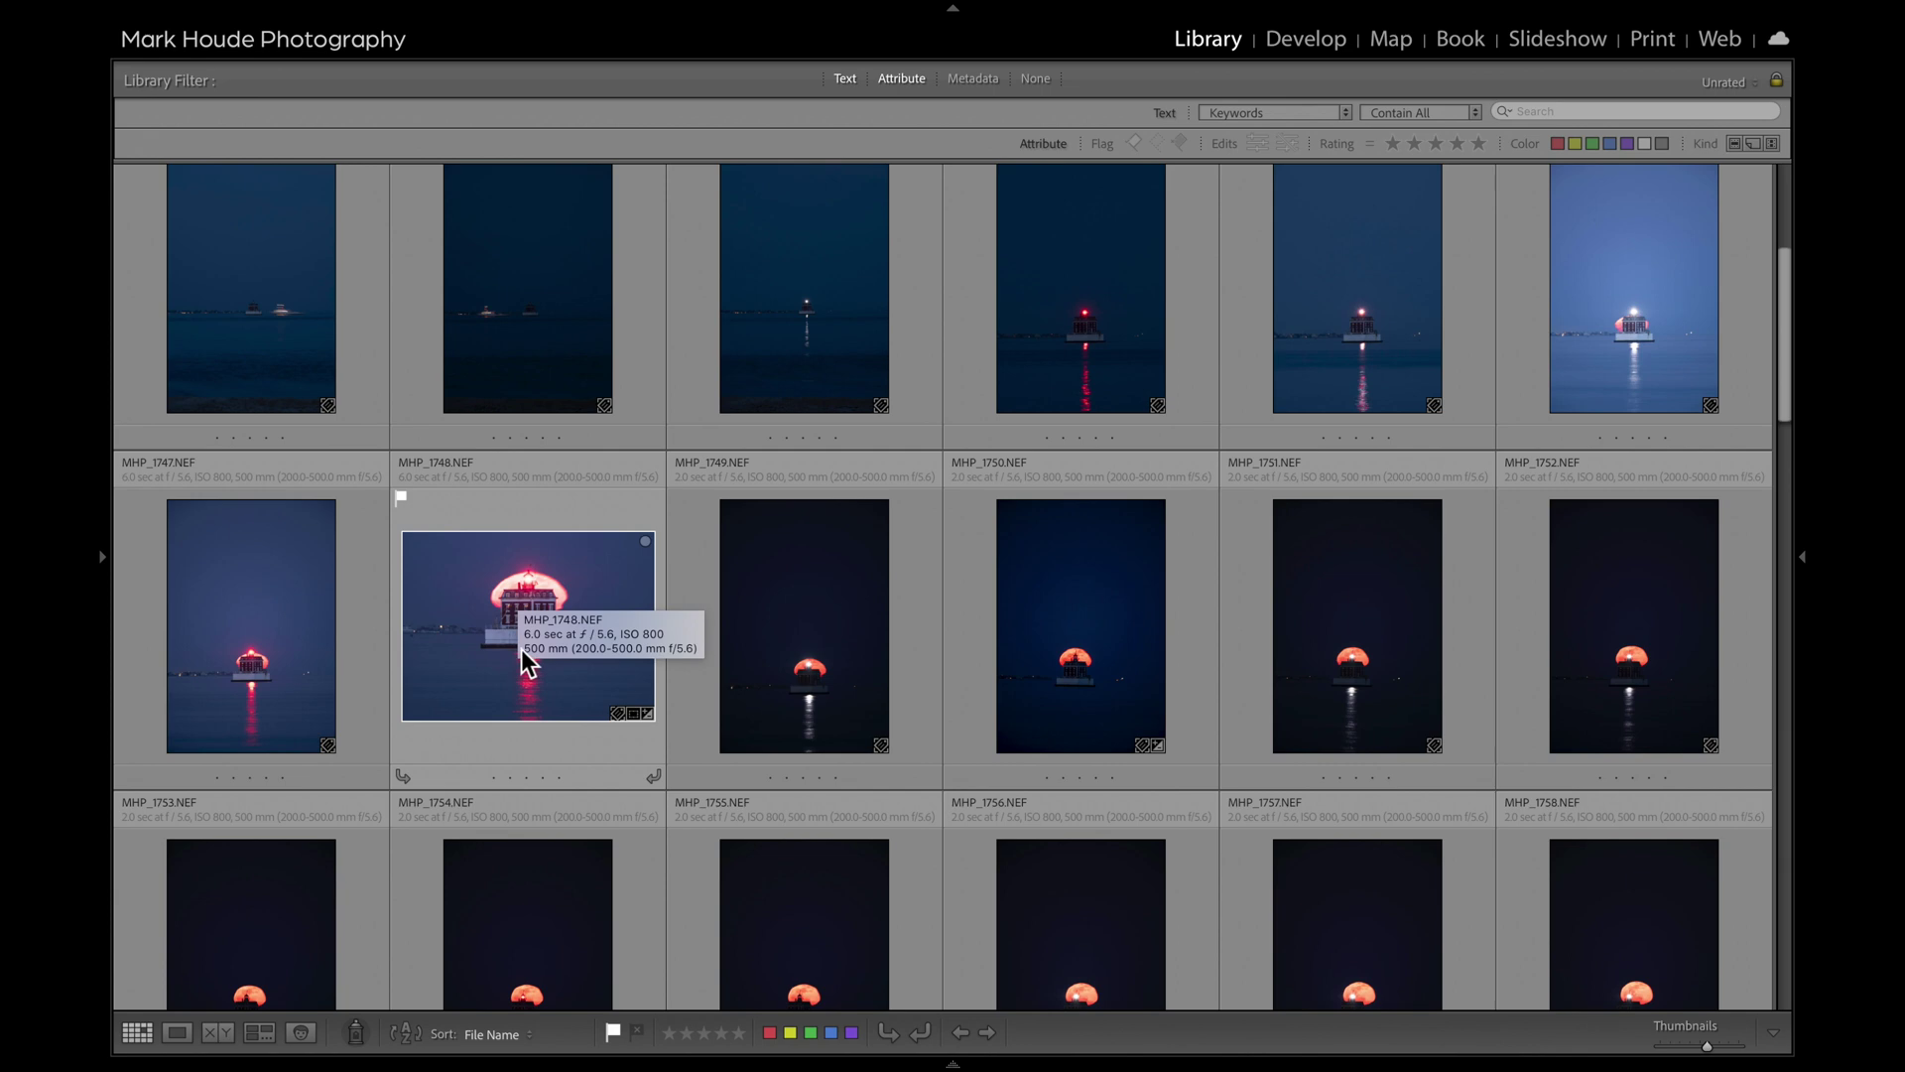
key(shift+Left)
key(shift+Left)
key(shift+Left)
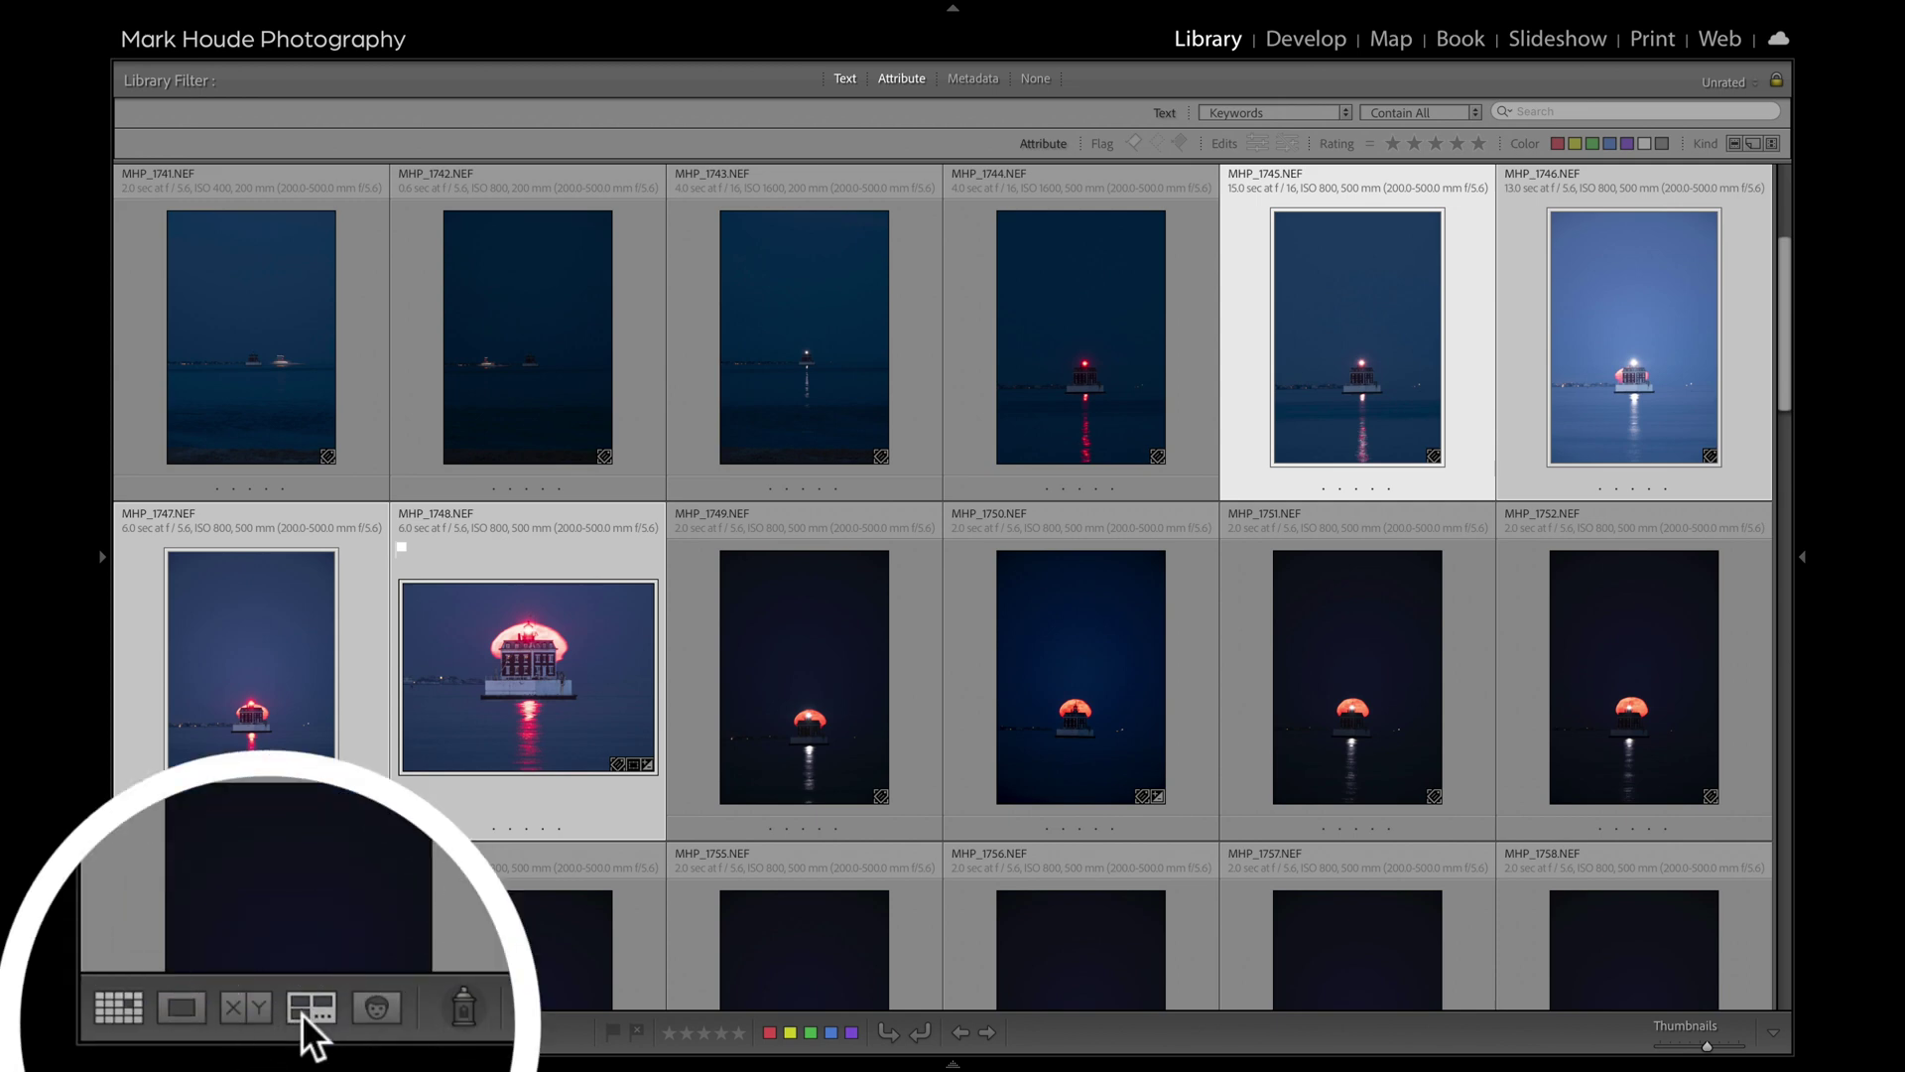
Show the four selected lighthouse photos in Survey view
click(303, 1012)
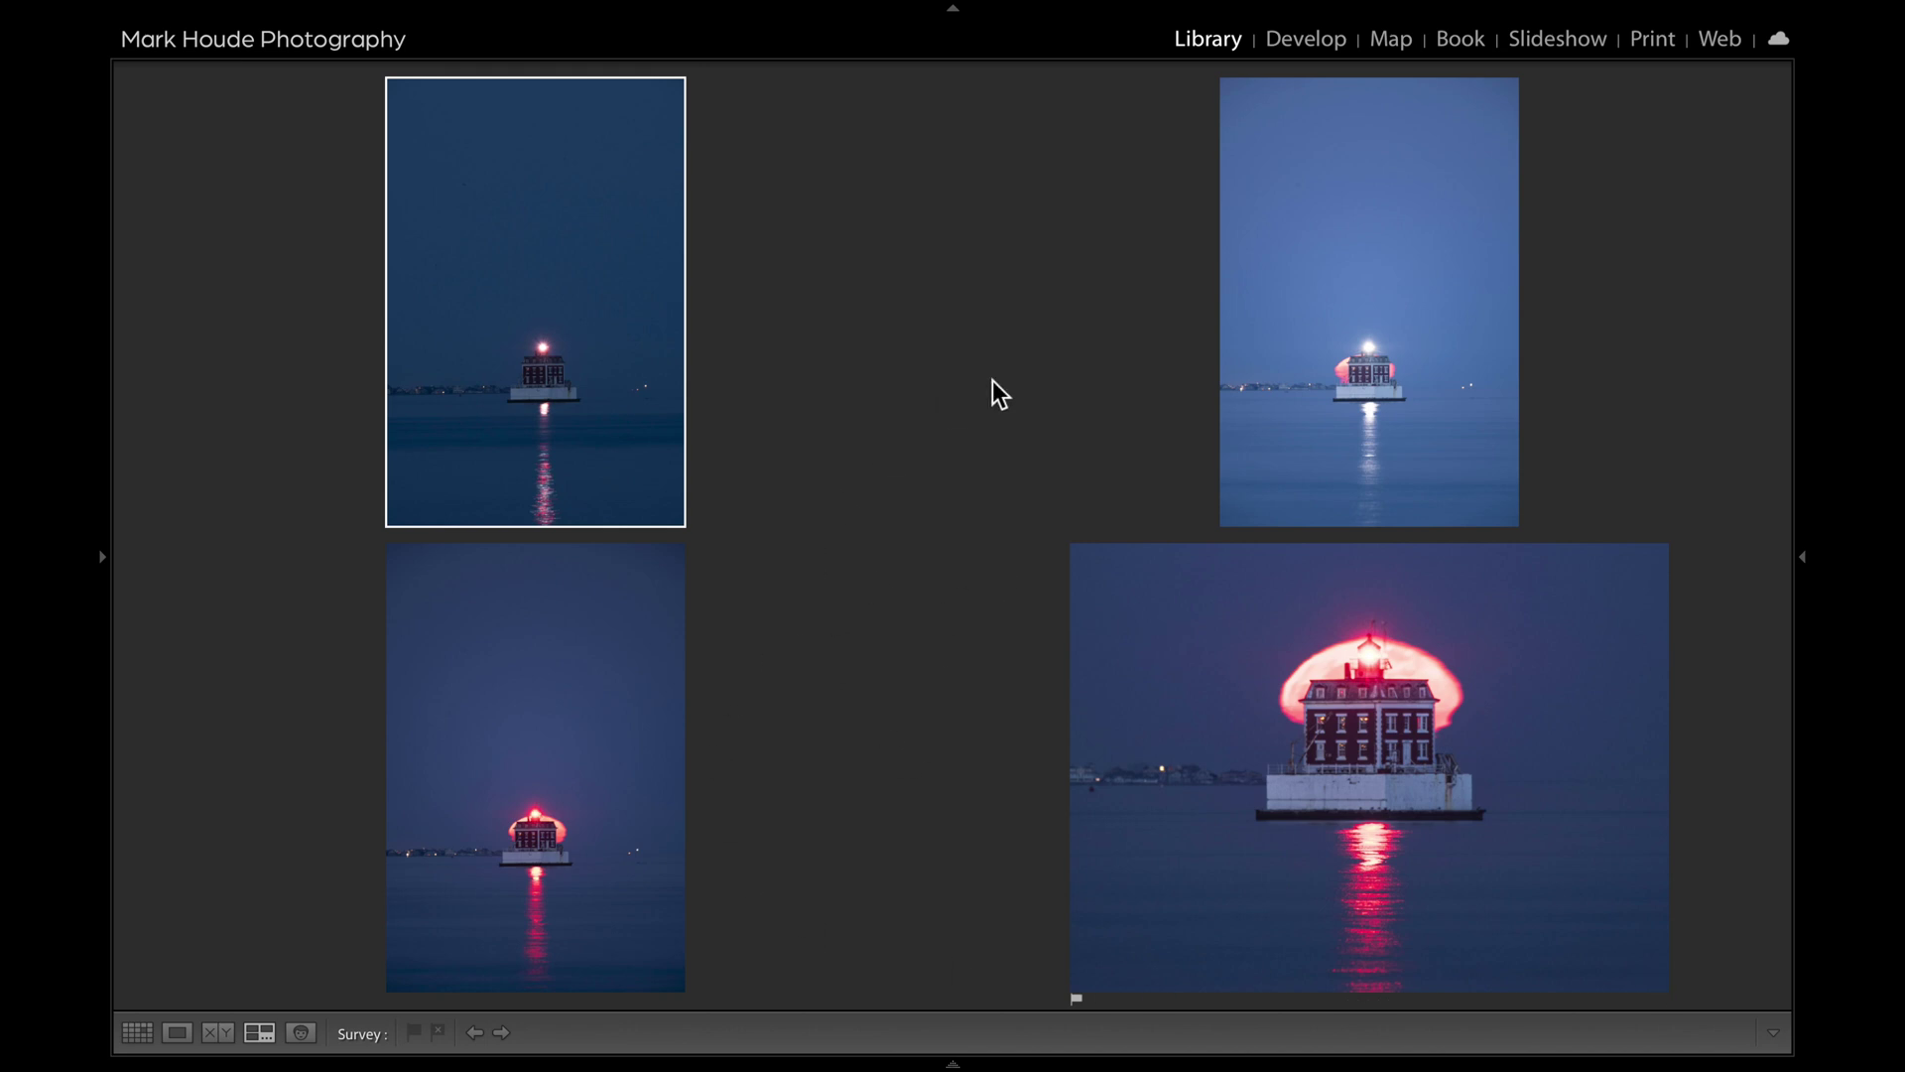
mouse_move(609, 456)
mouse_move(556, 842)
mouse_move(561, 486)
Inspect the top-left photo in Loupe, zooming on the reflection, then return to Survey
double_click(544, 355)
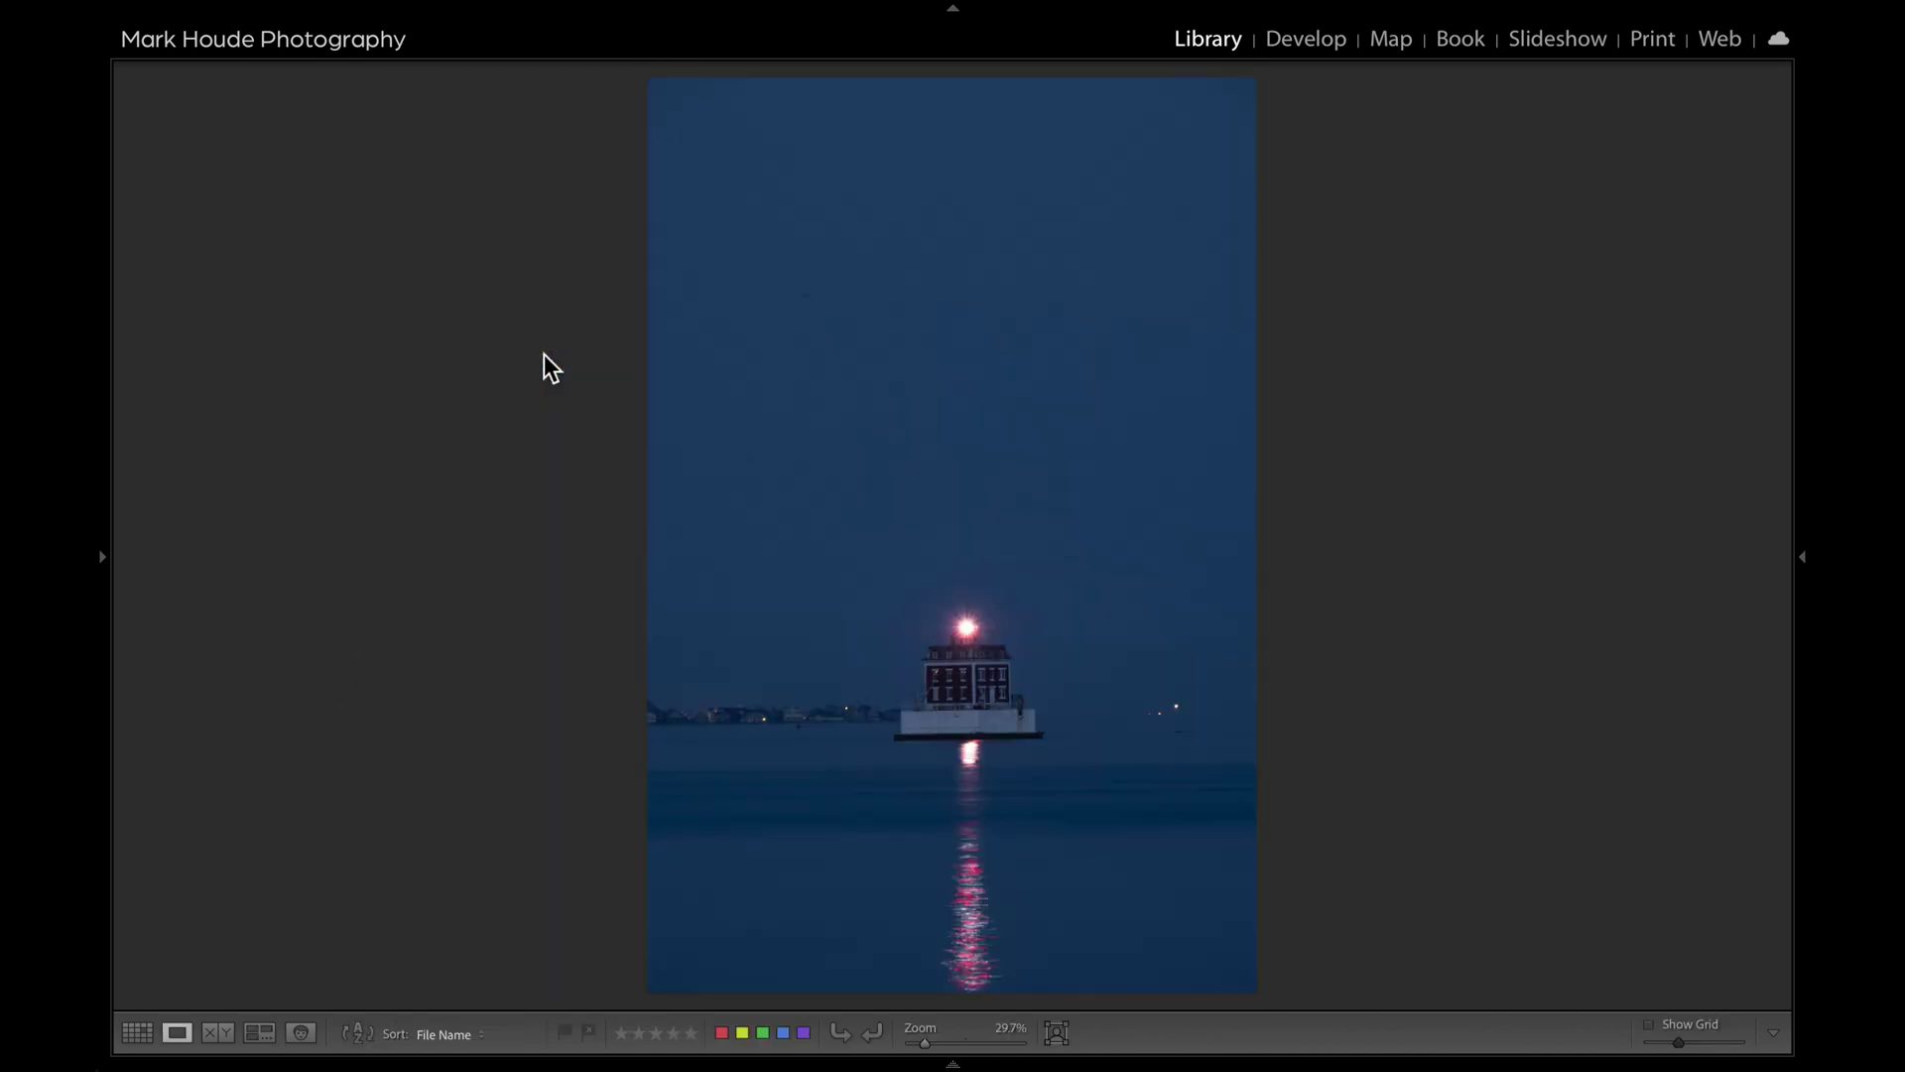
click(988, 933)
click(912, 634)
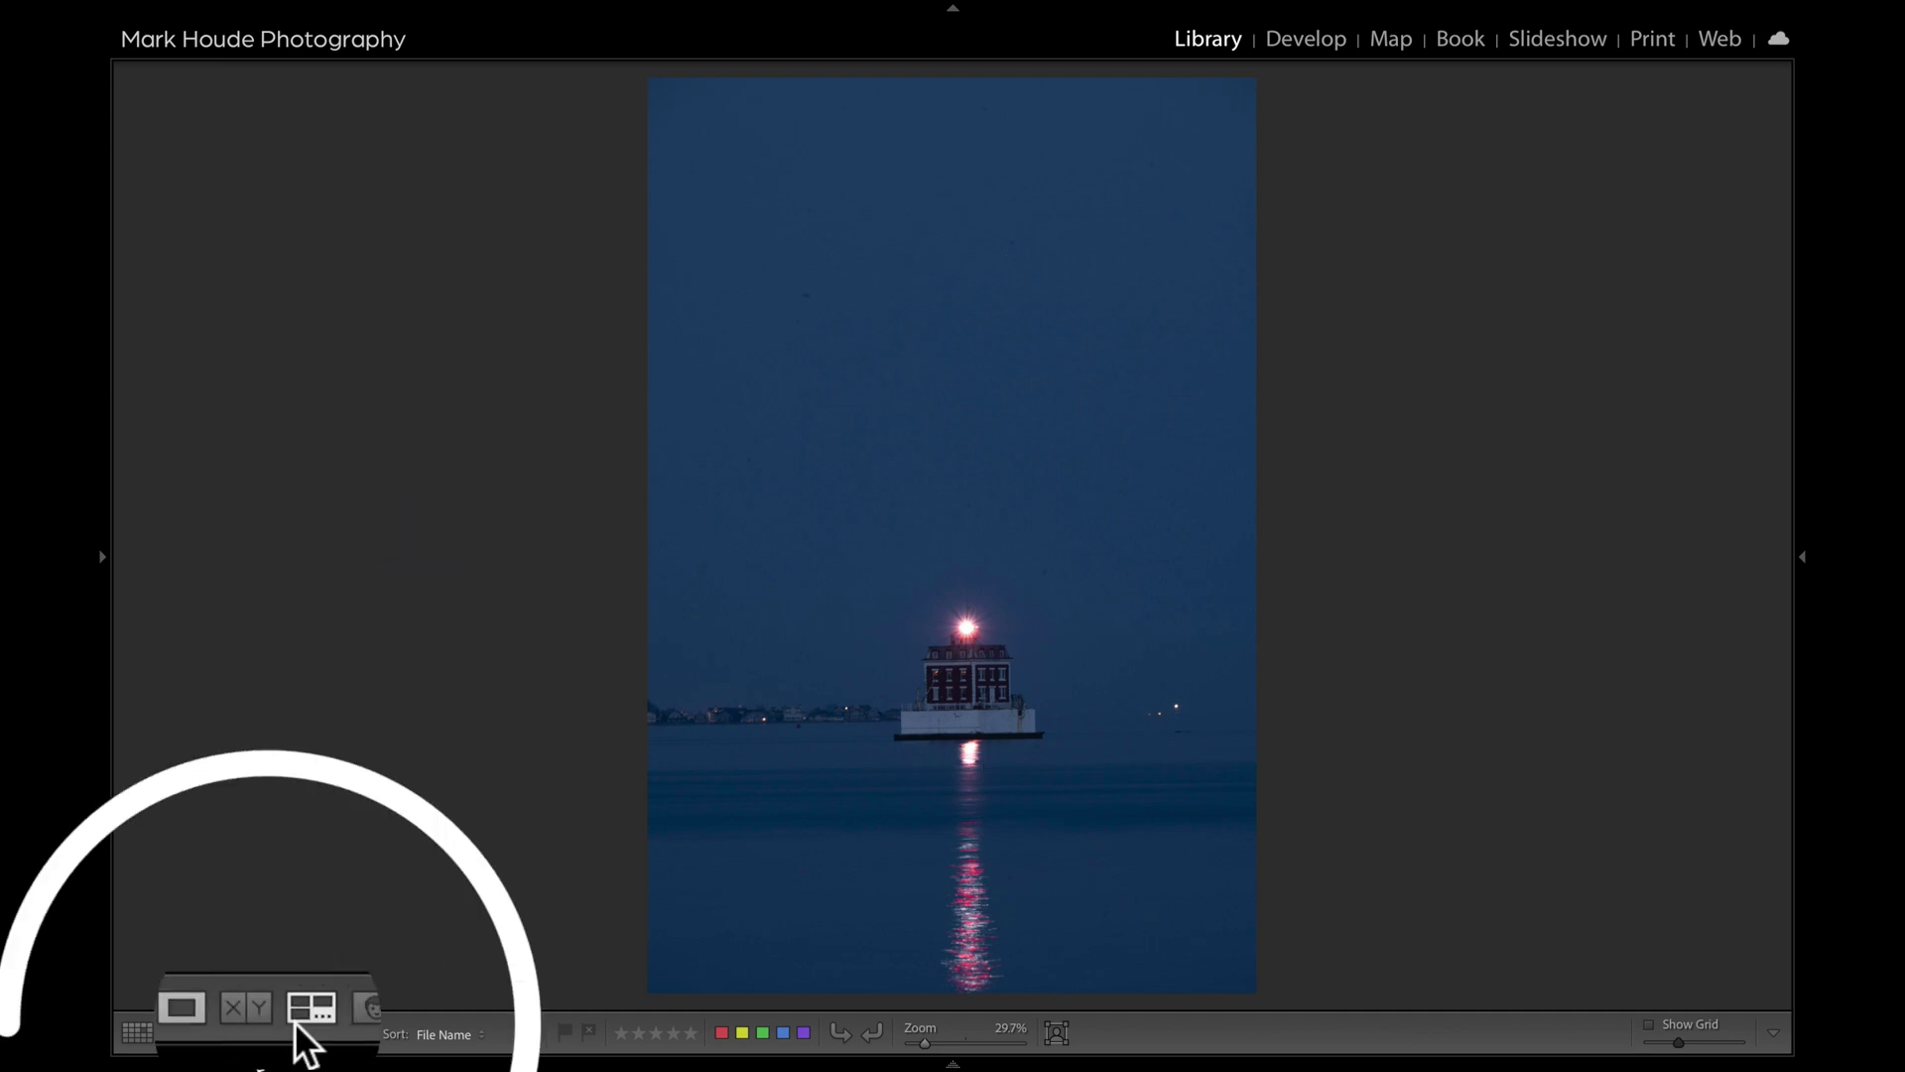
click(309, 1010)
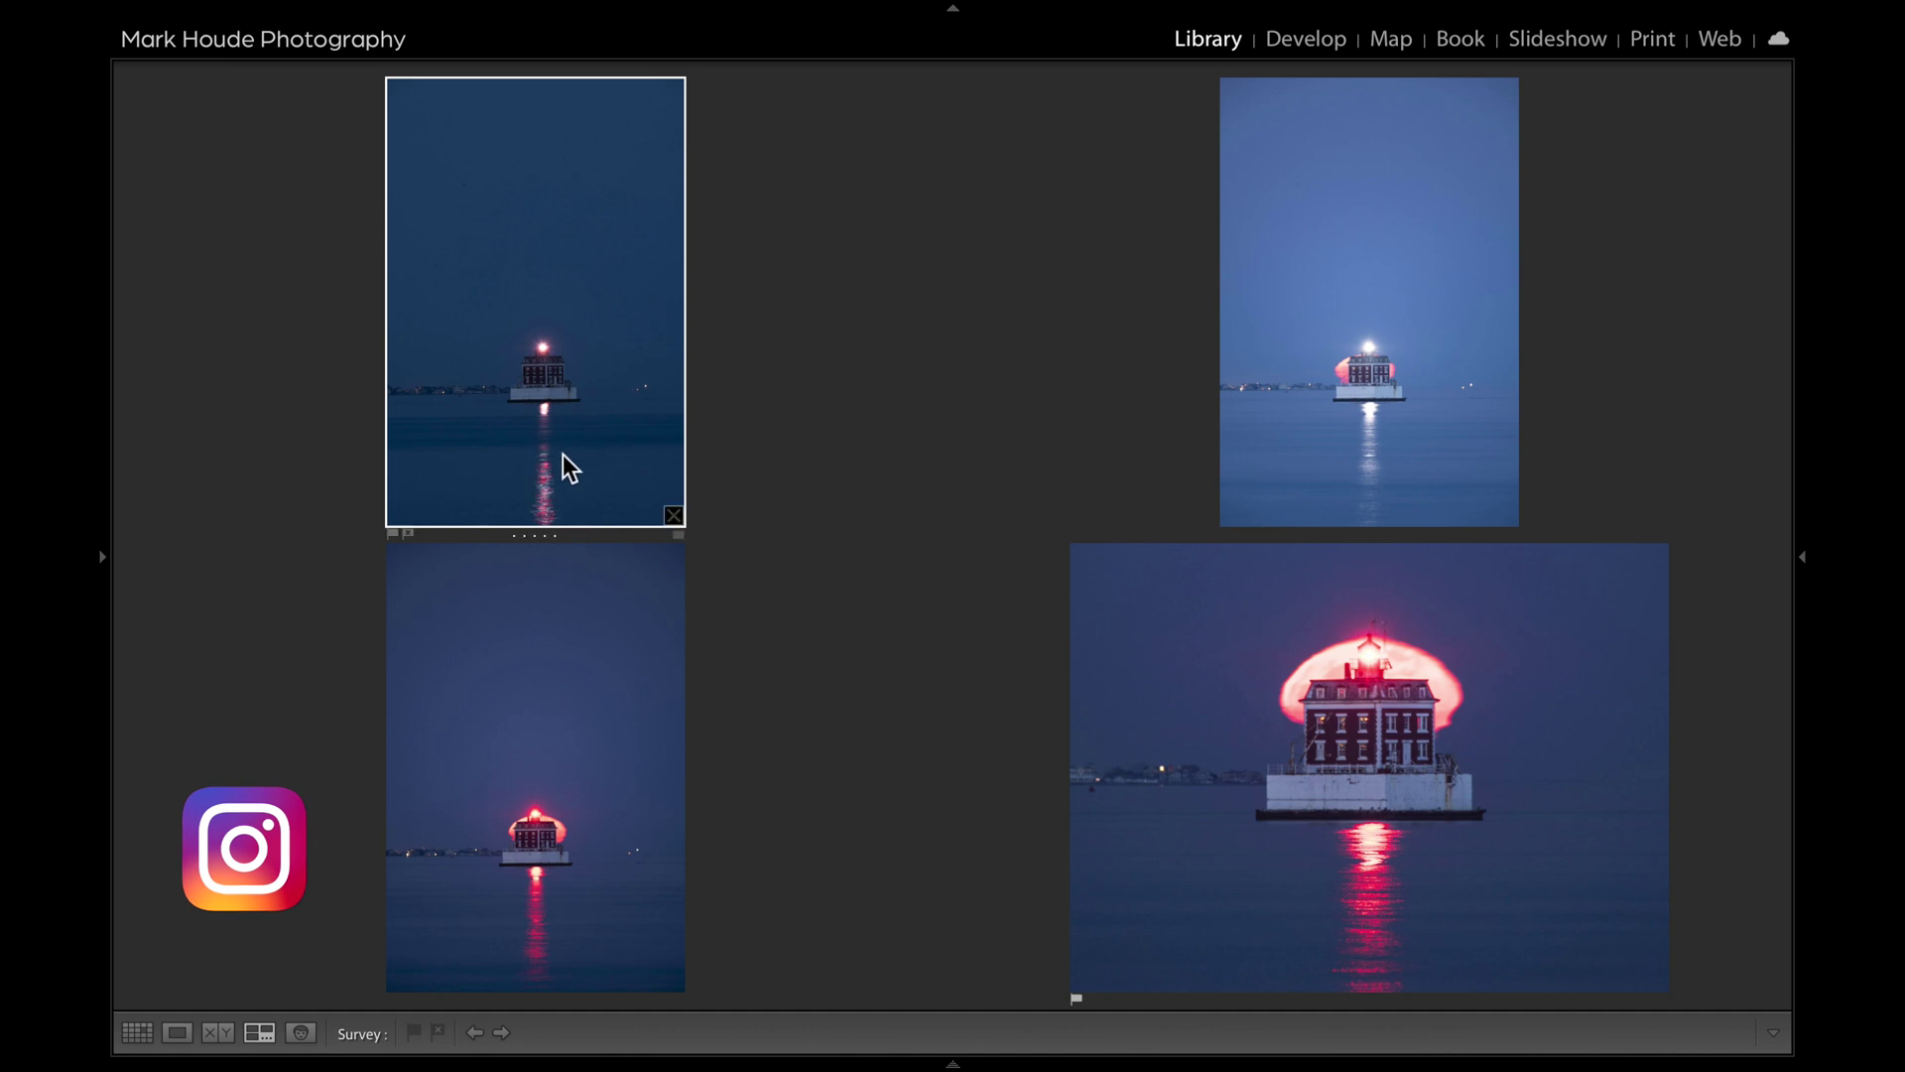
mouse_move(599, 383)
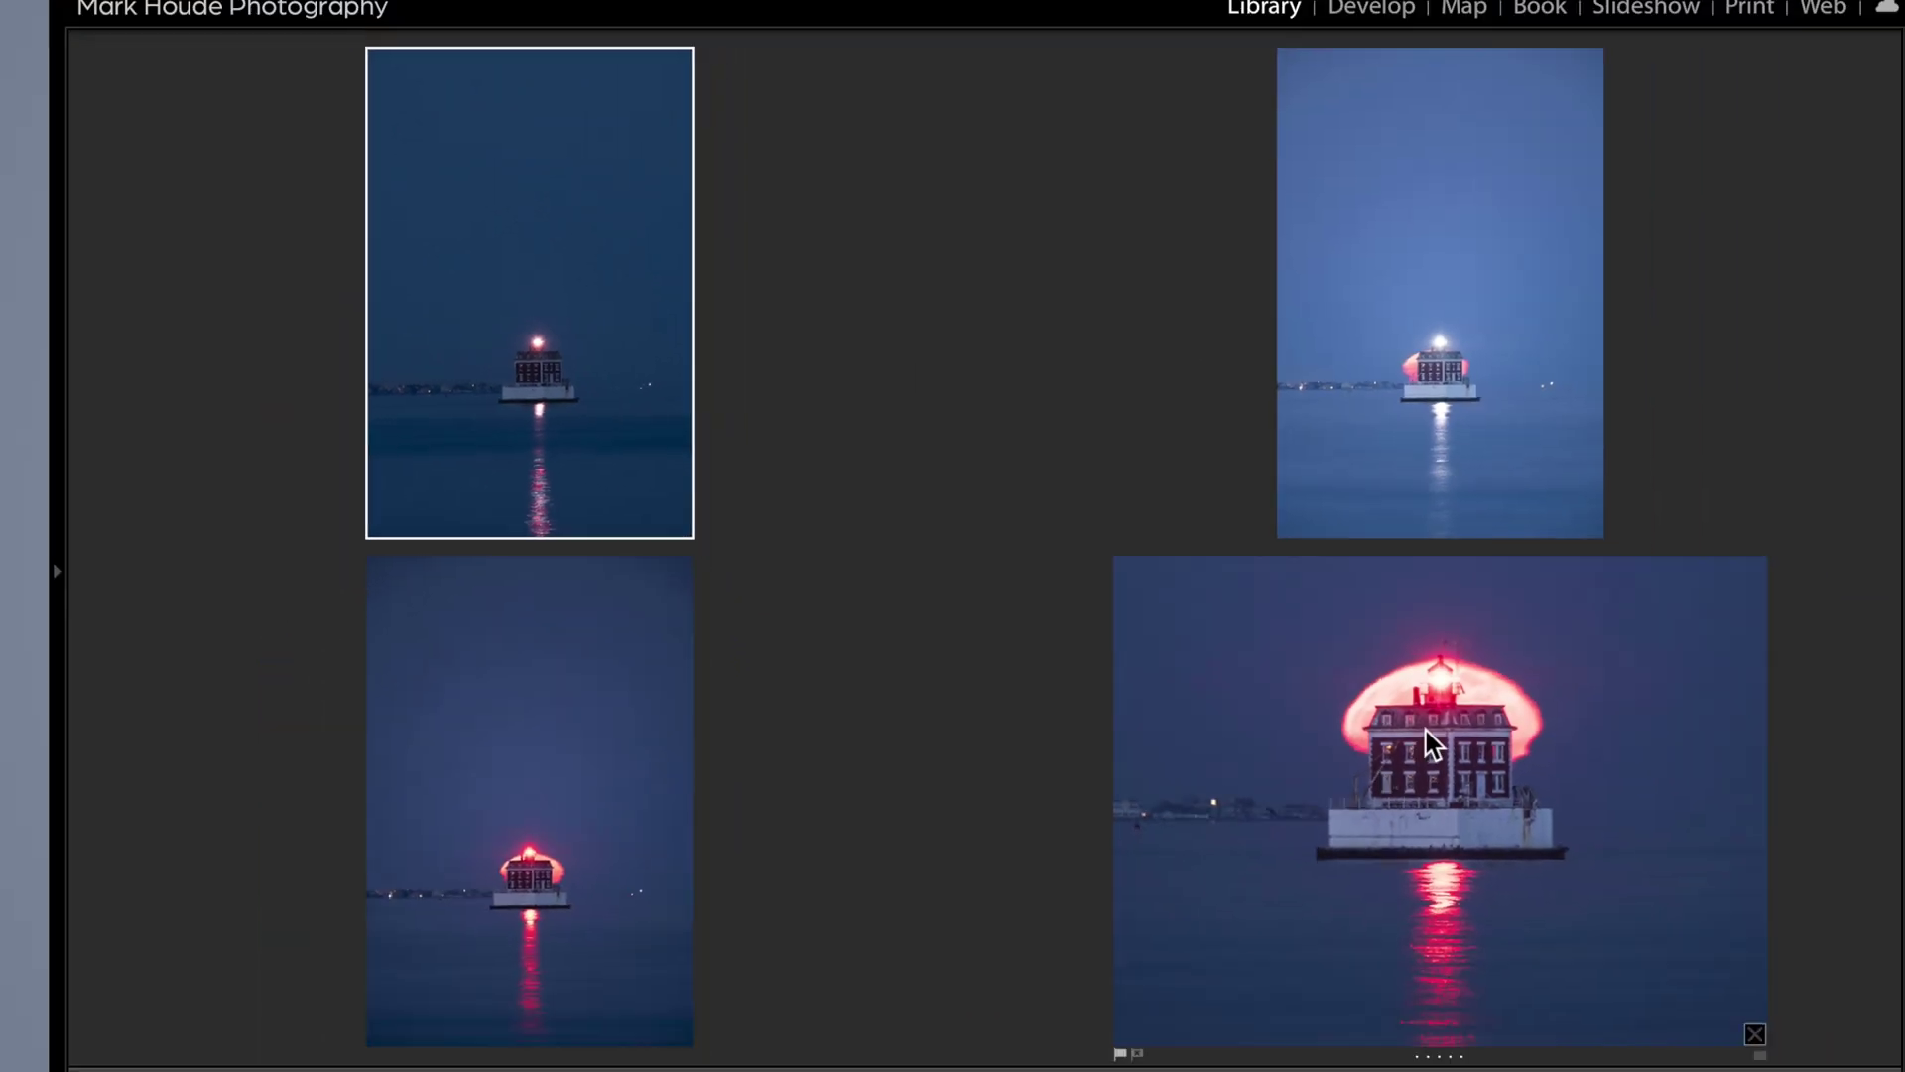
mouse_move(1843, 371)
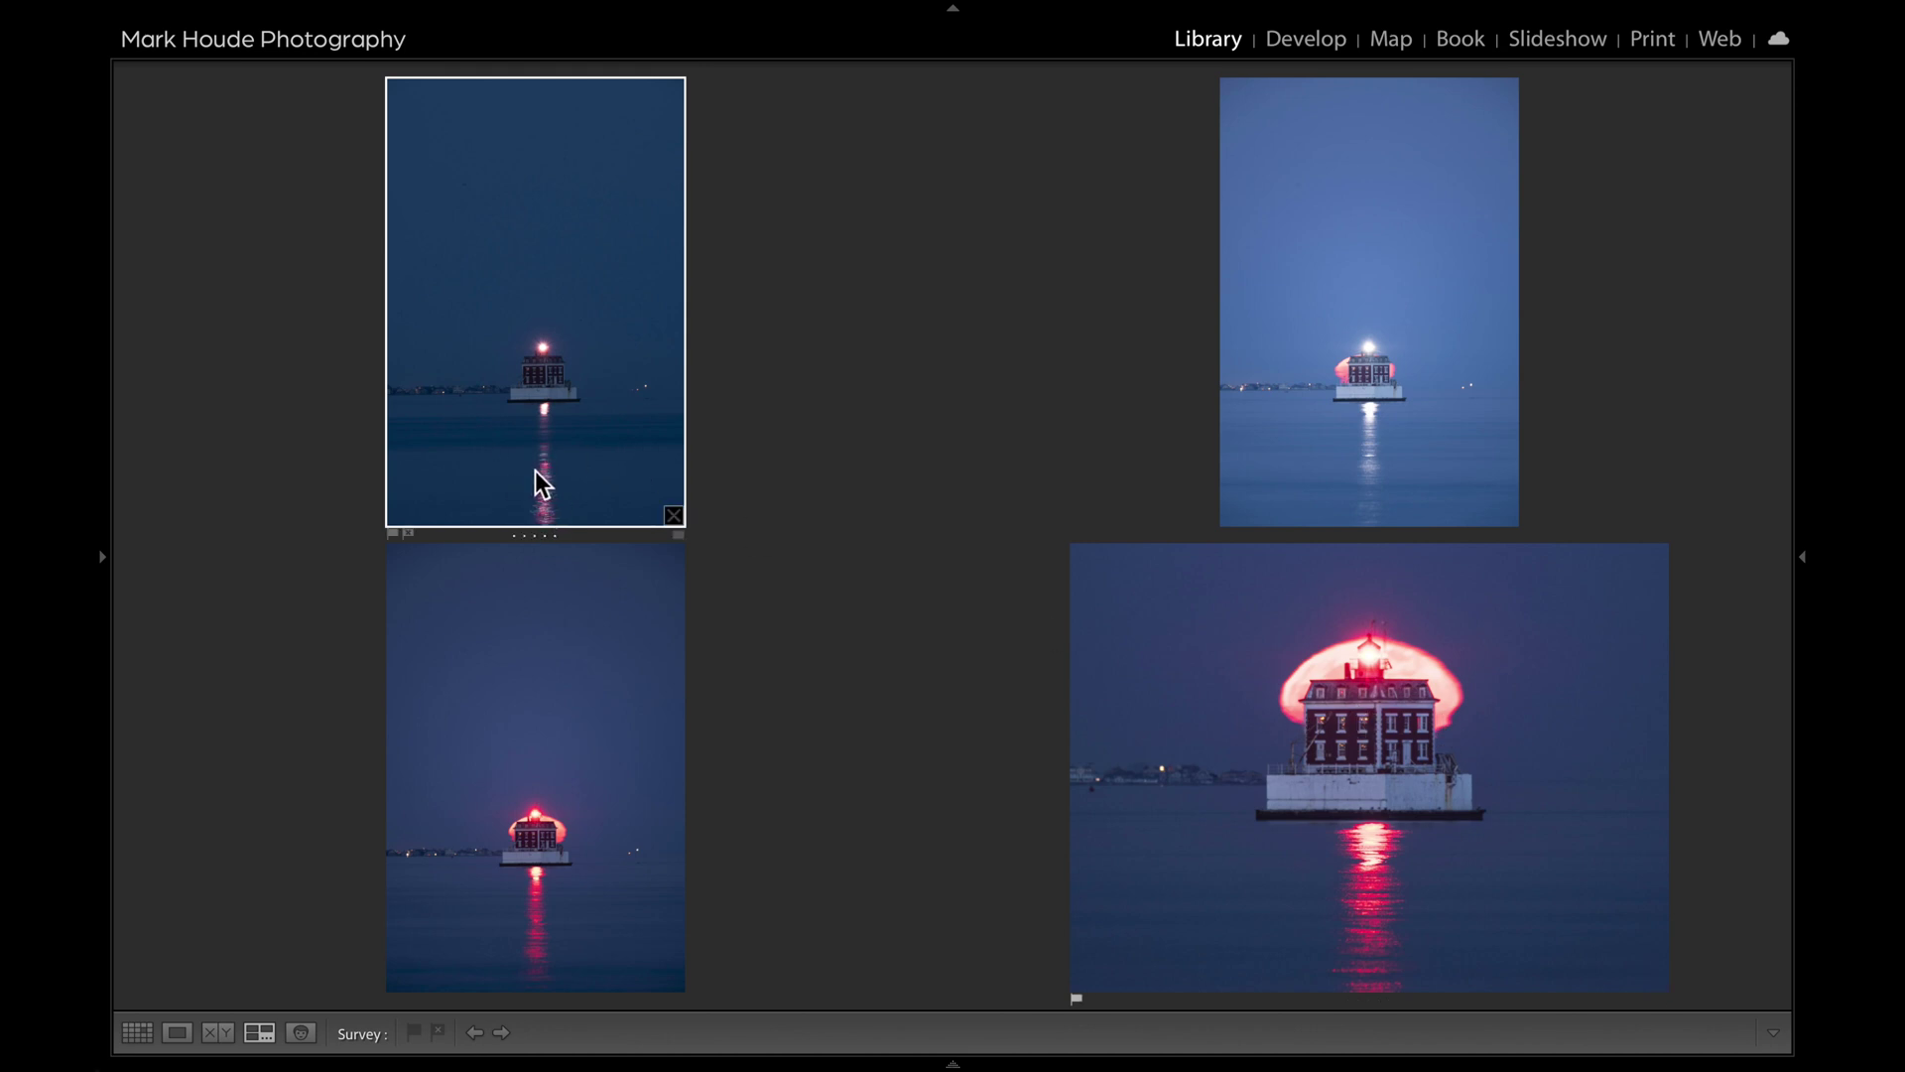
Flag MHP_1745 as a Pick, remove it from the Survey, and return to Grid
click(402, 533)
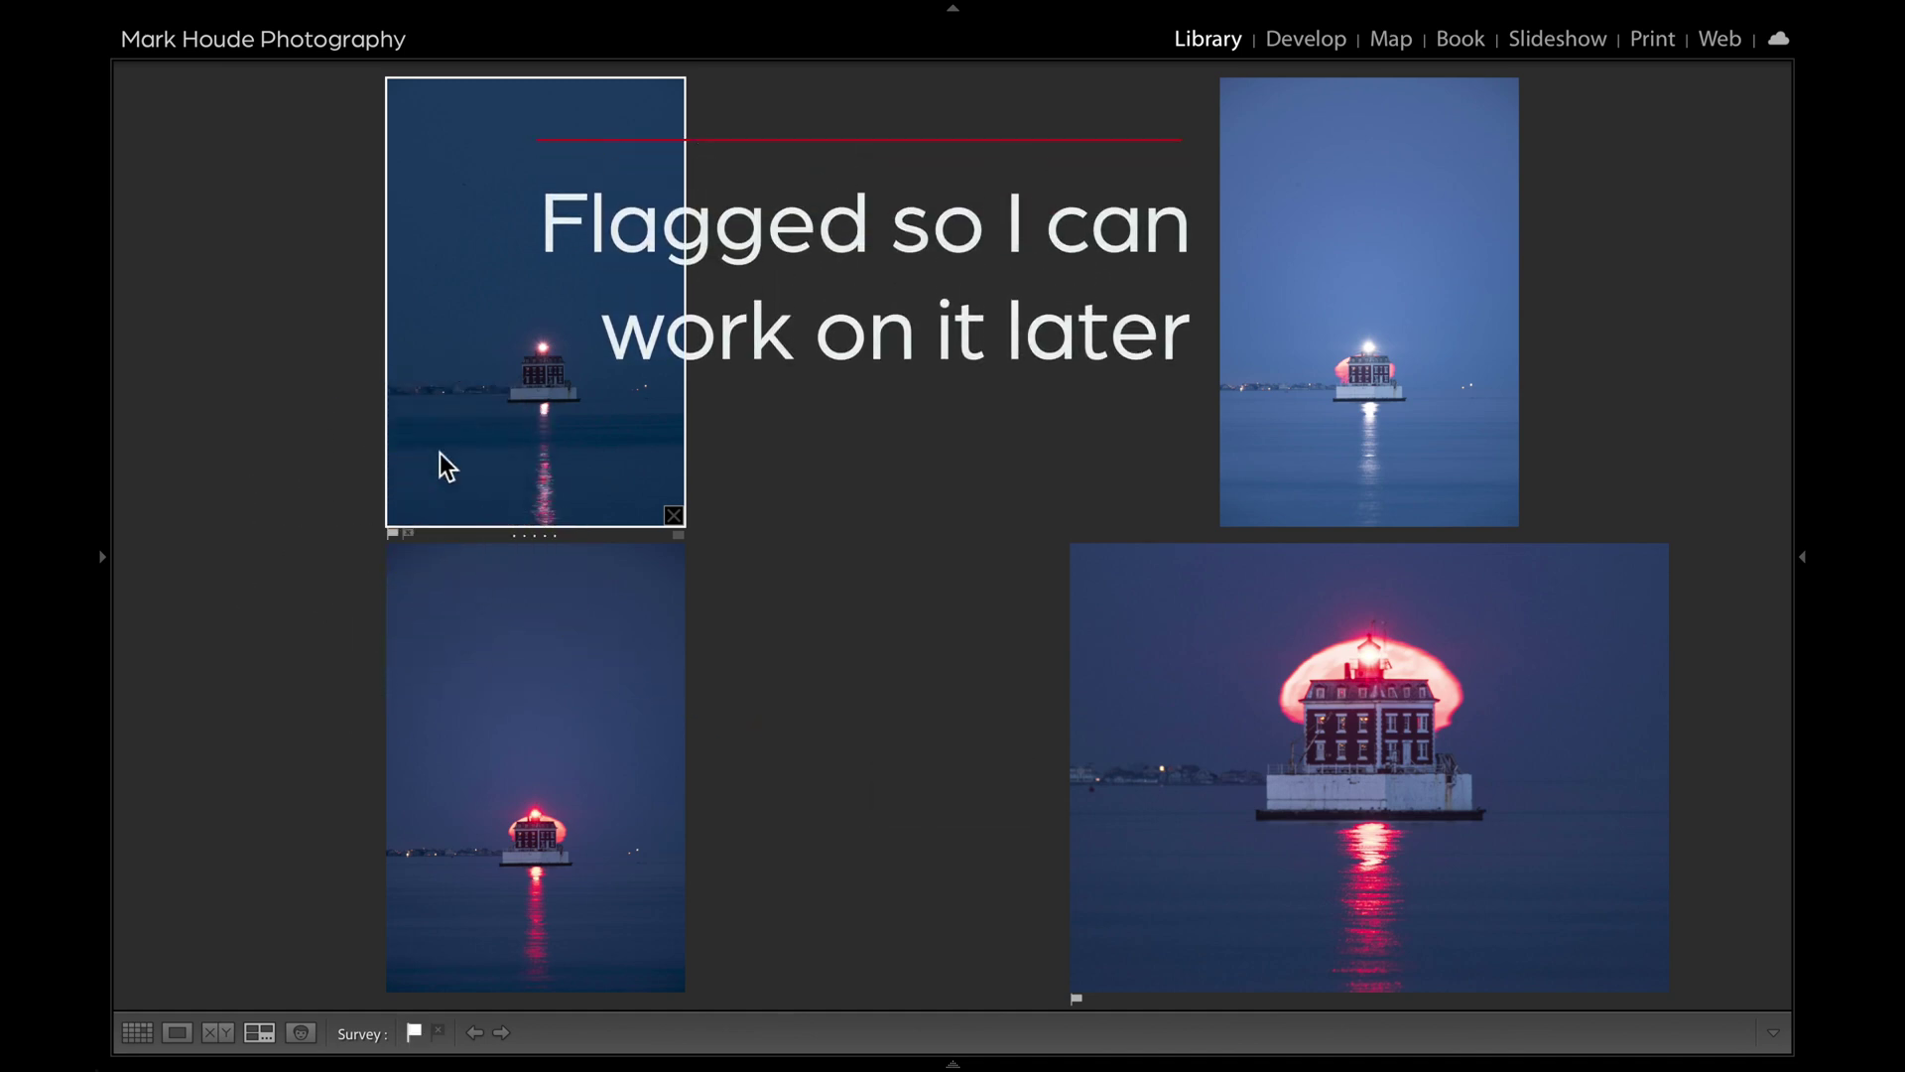
click(673, 517)
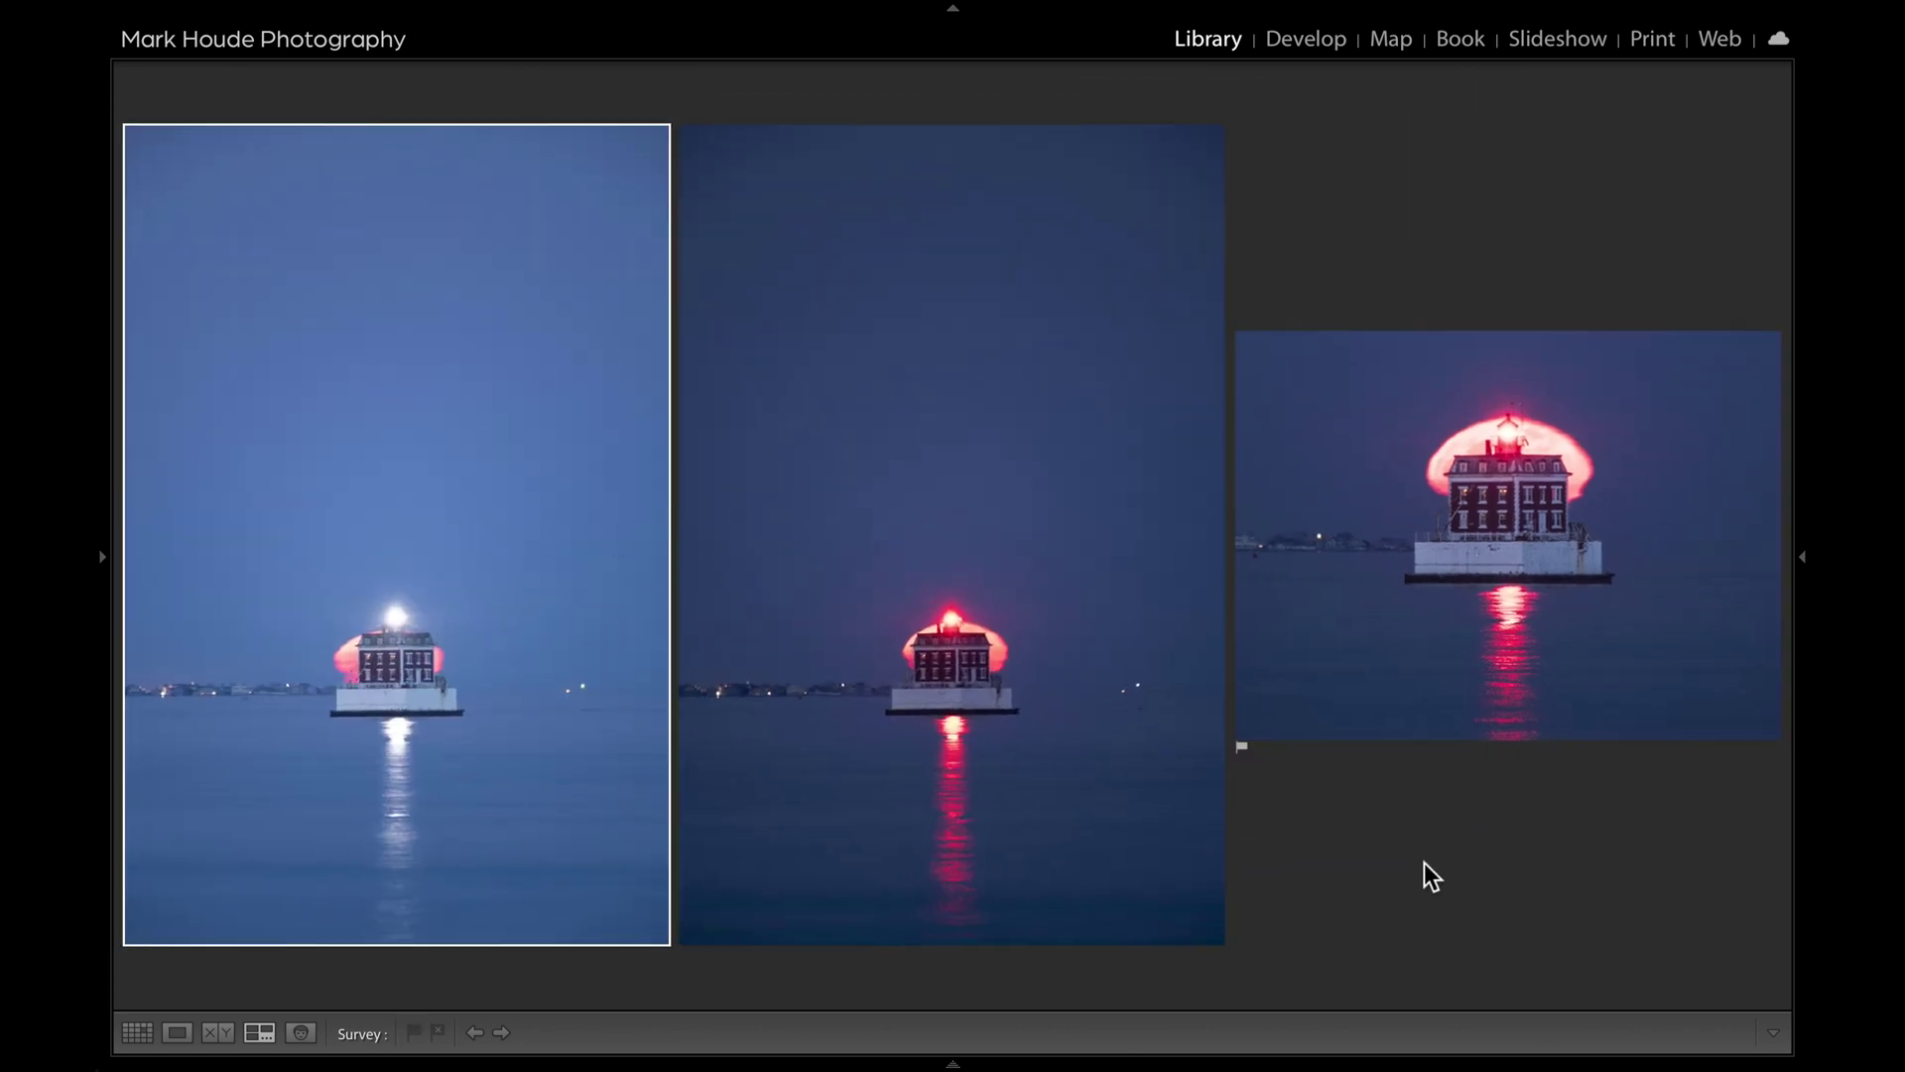
key(g)
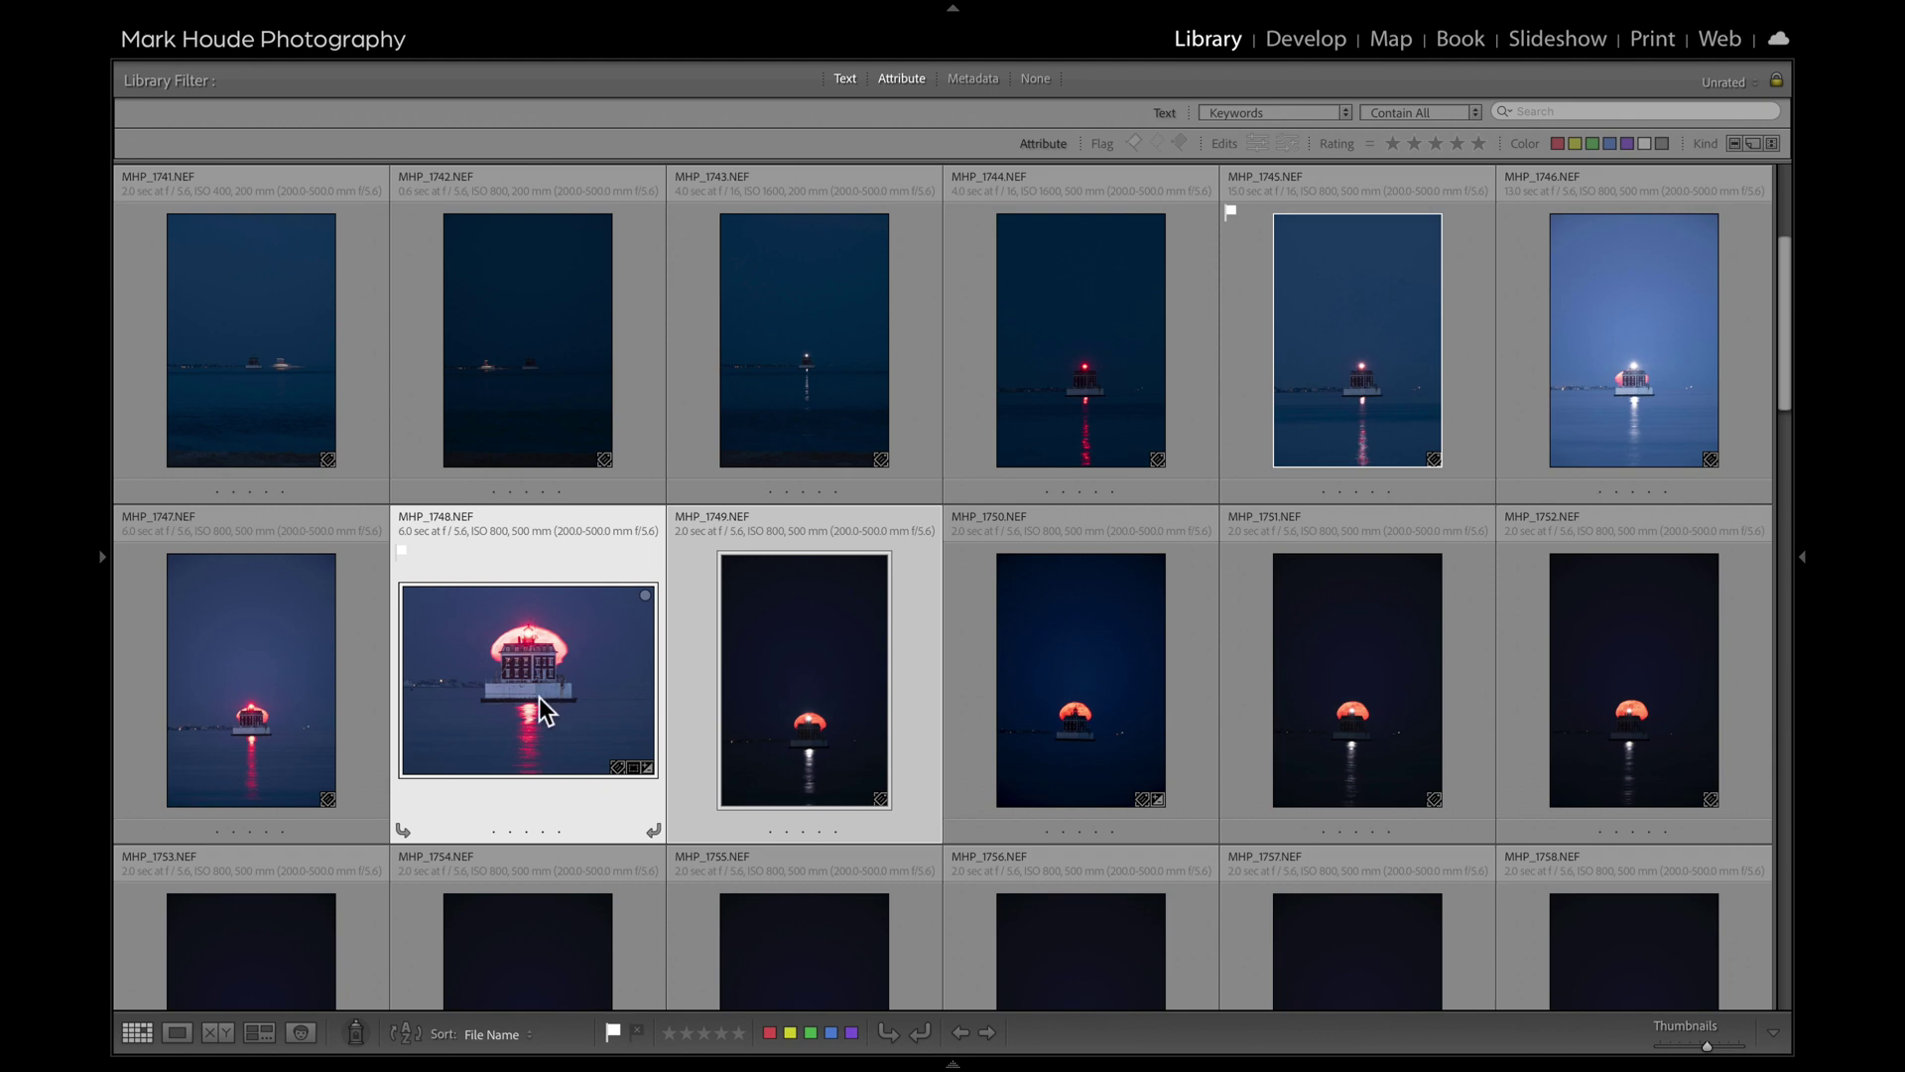
Create a virtual copy of MHP_1748 from the Photo menu and open it in Develop
scroll(540, 699, down, 1)
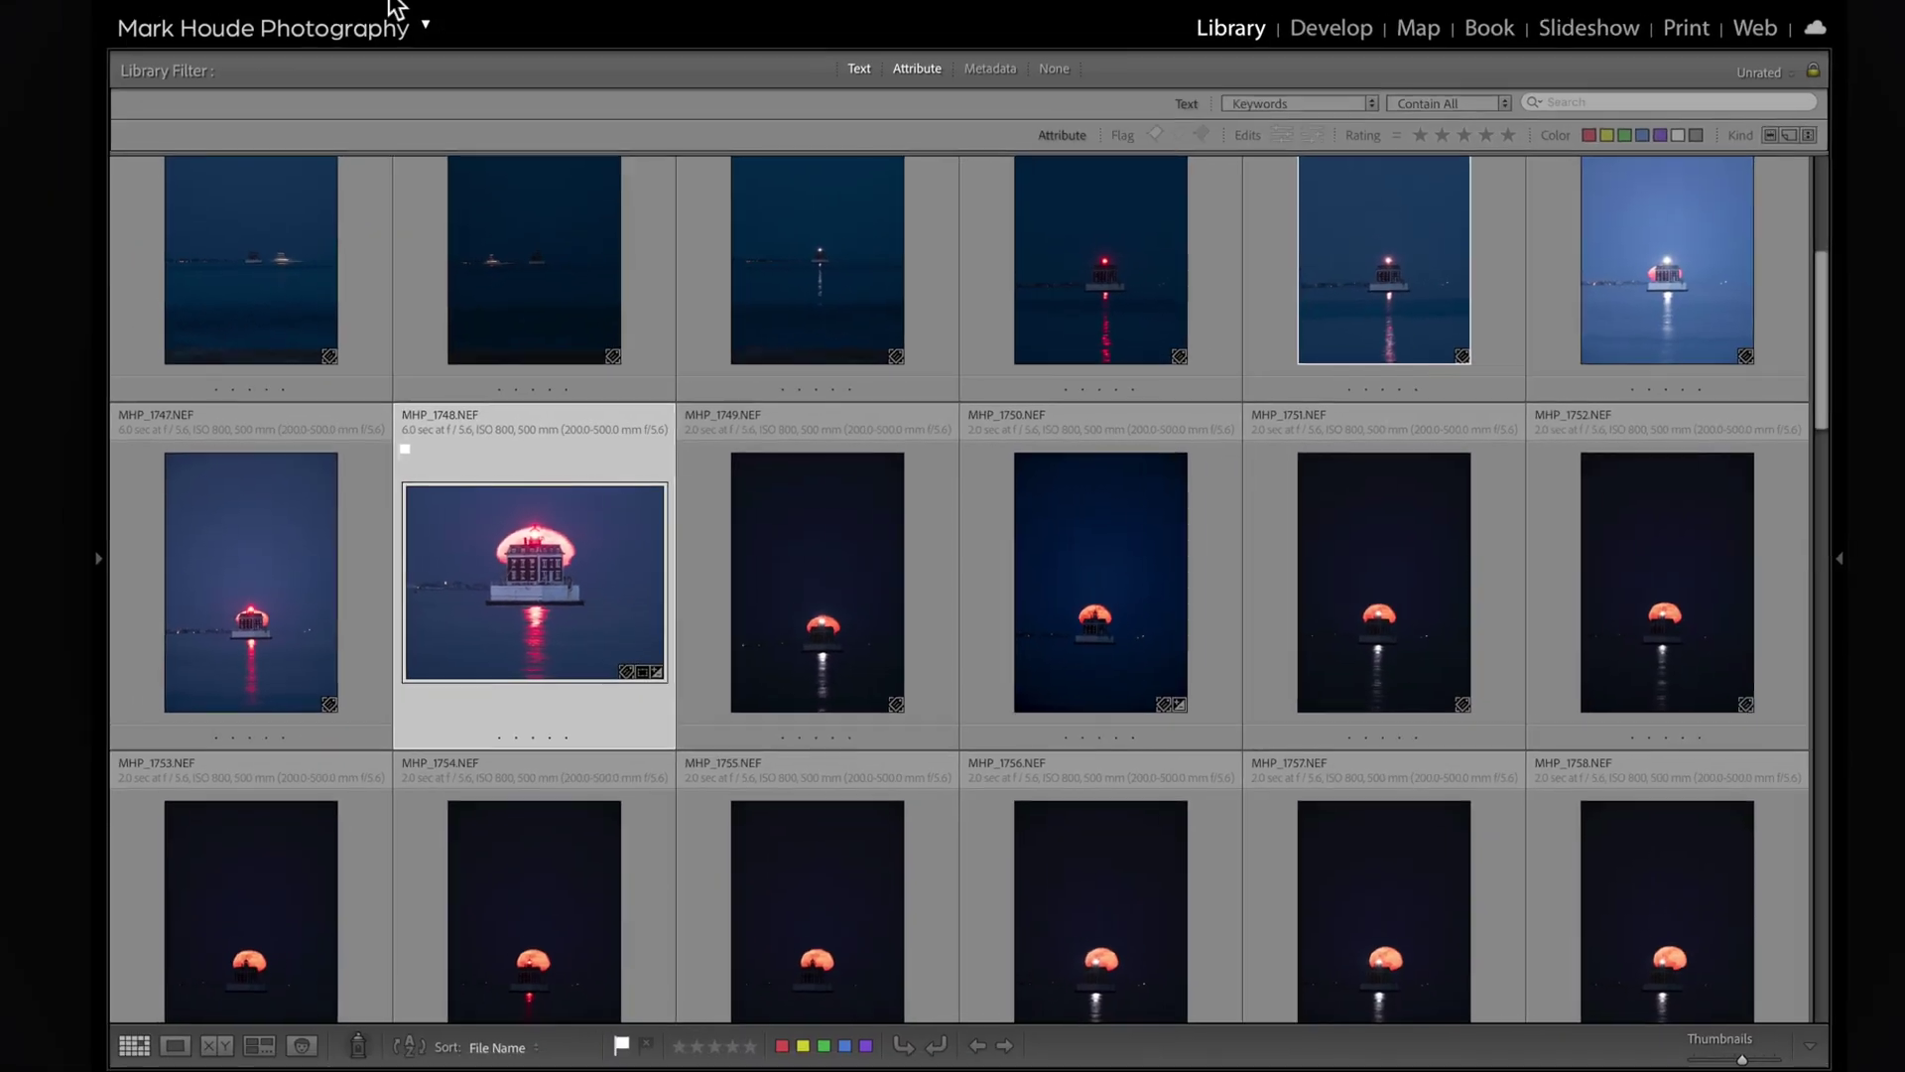
mouse_move(392, 12)
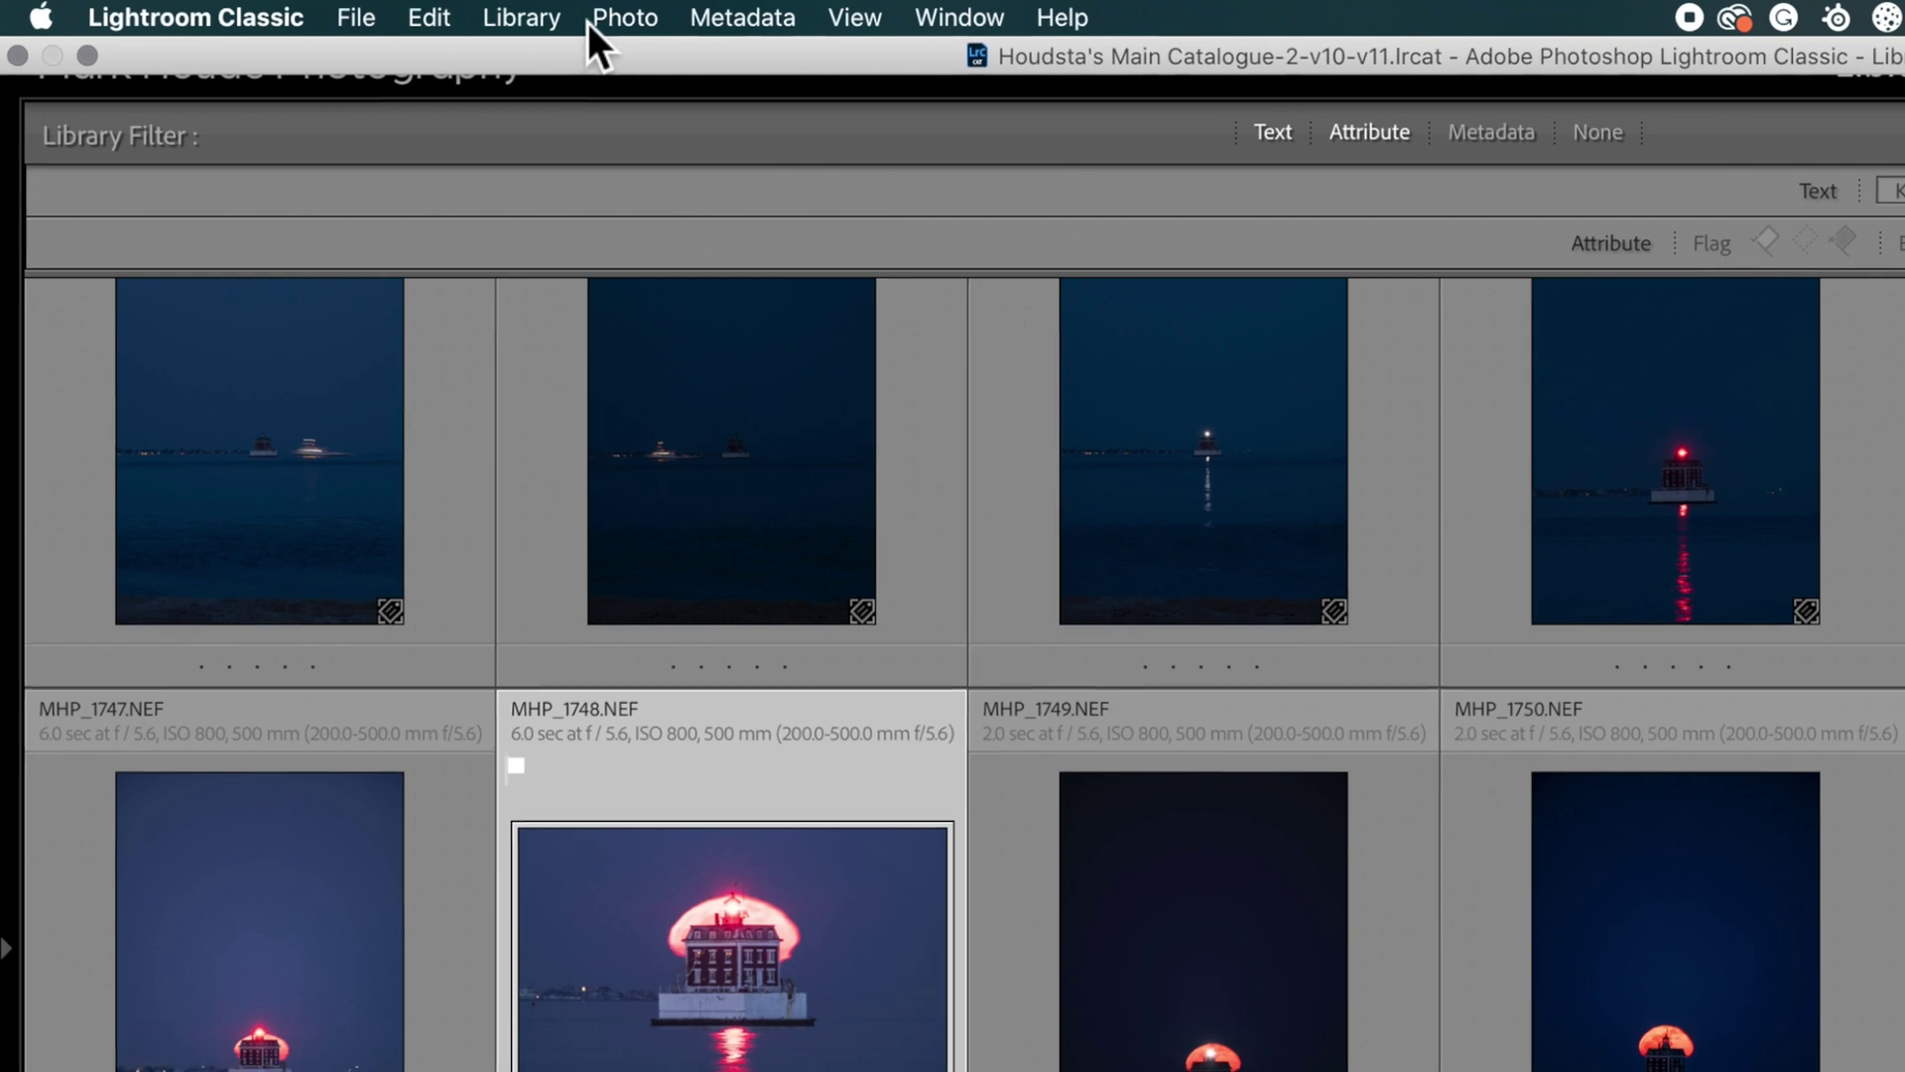
click(460, 12)
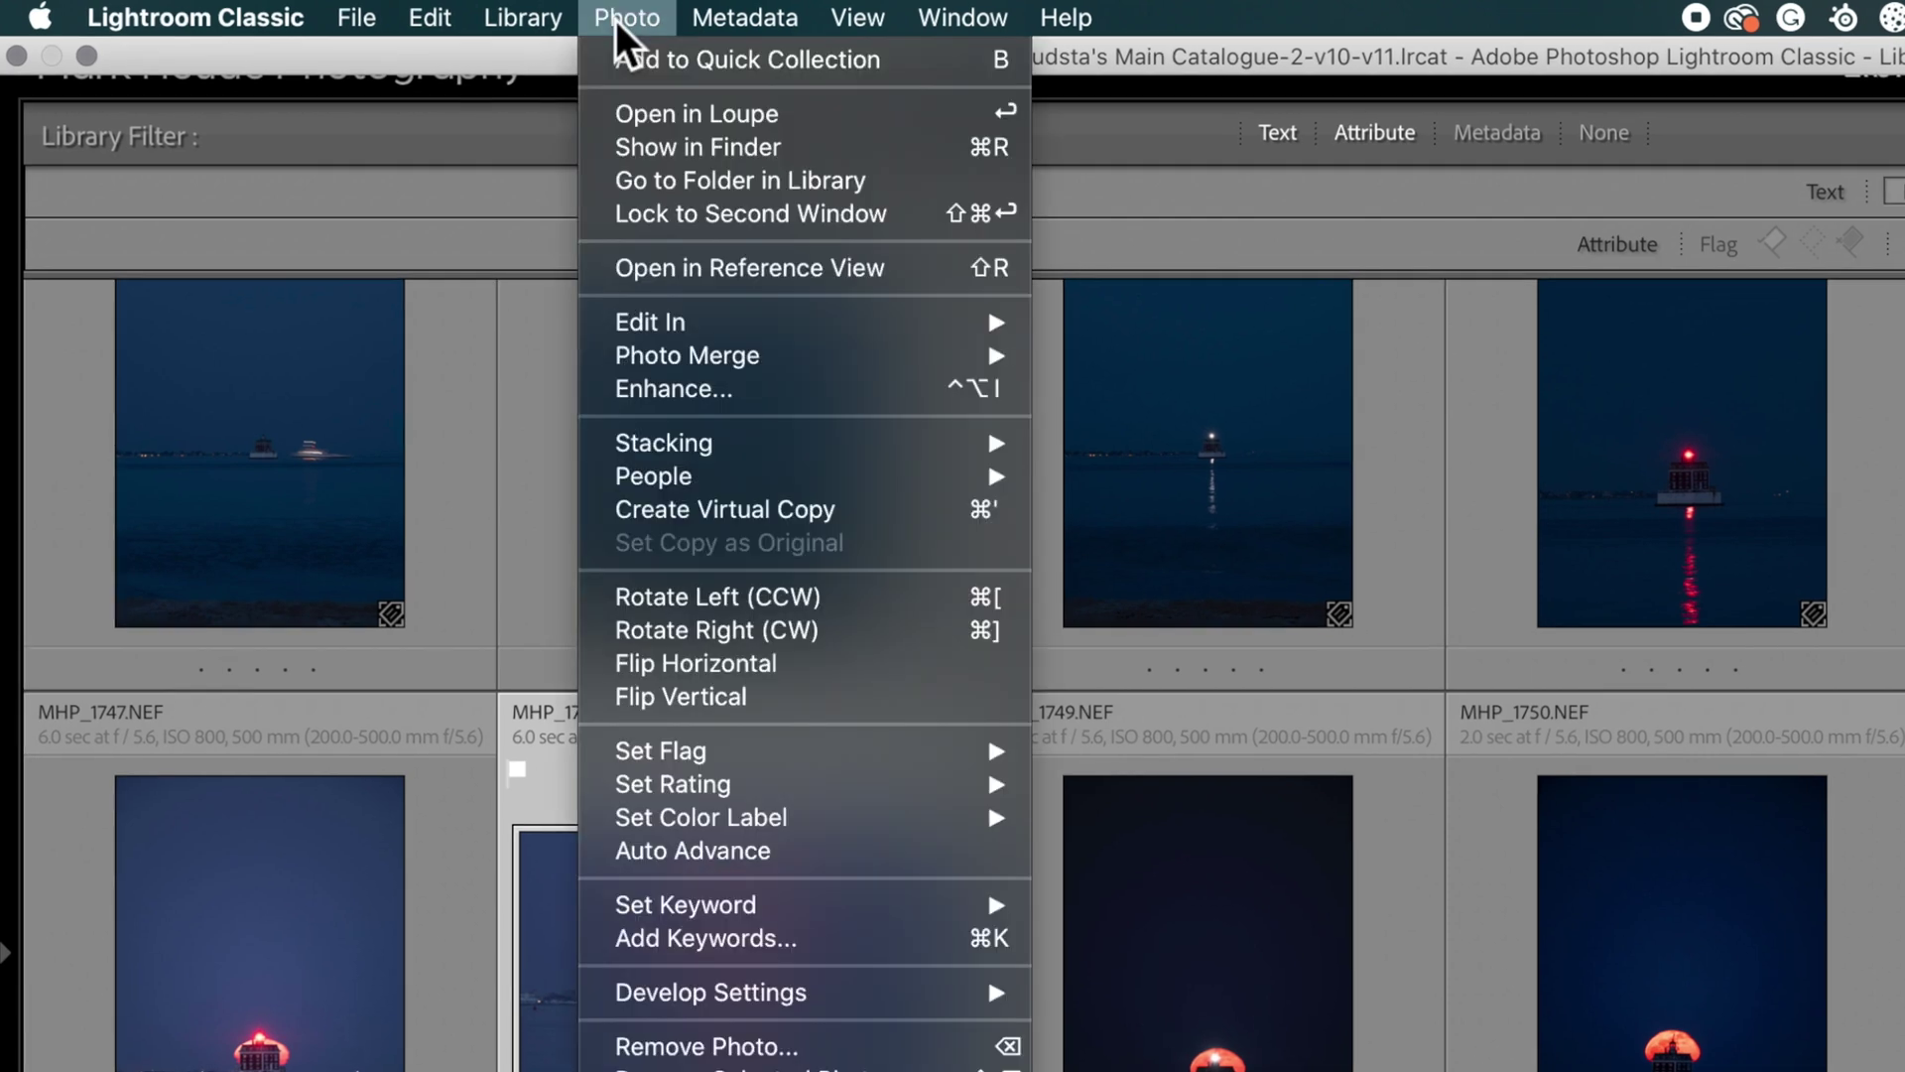
click(764, 516)
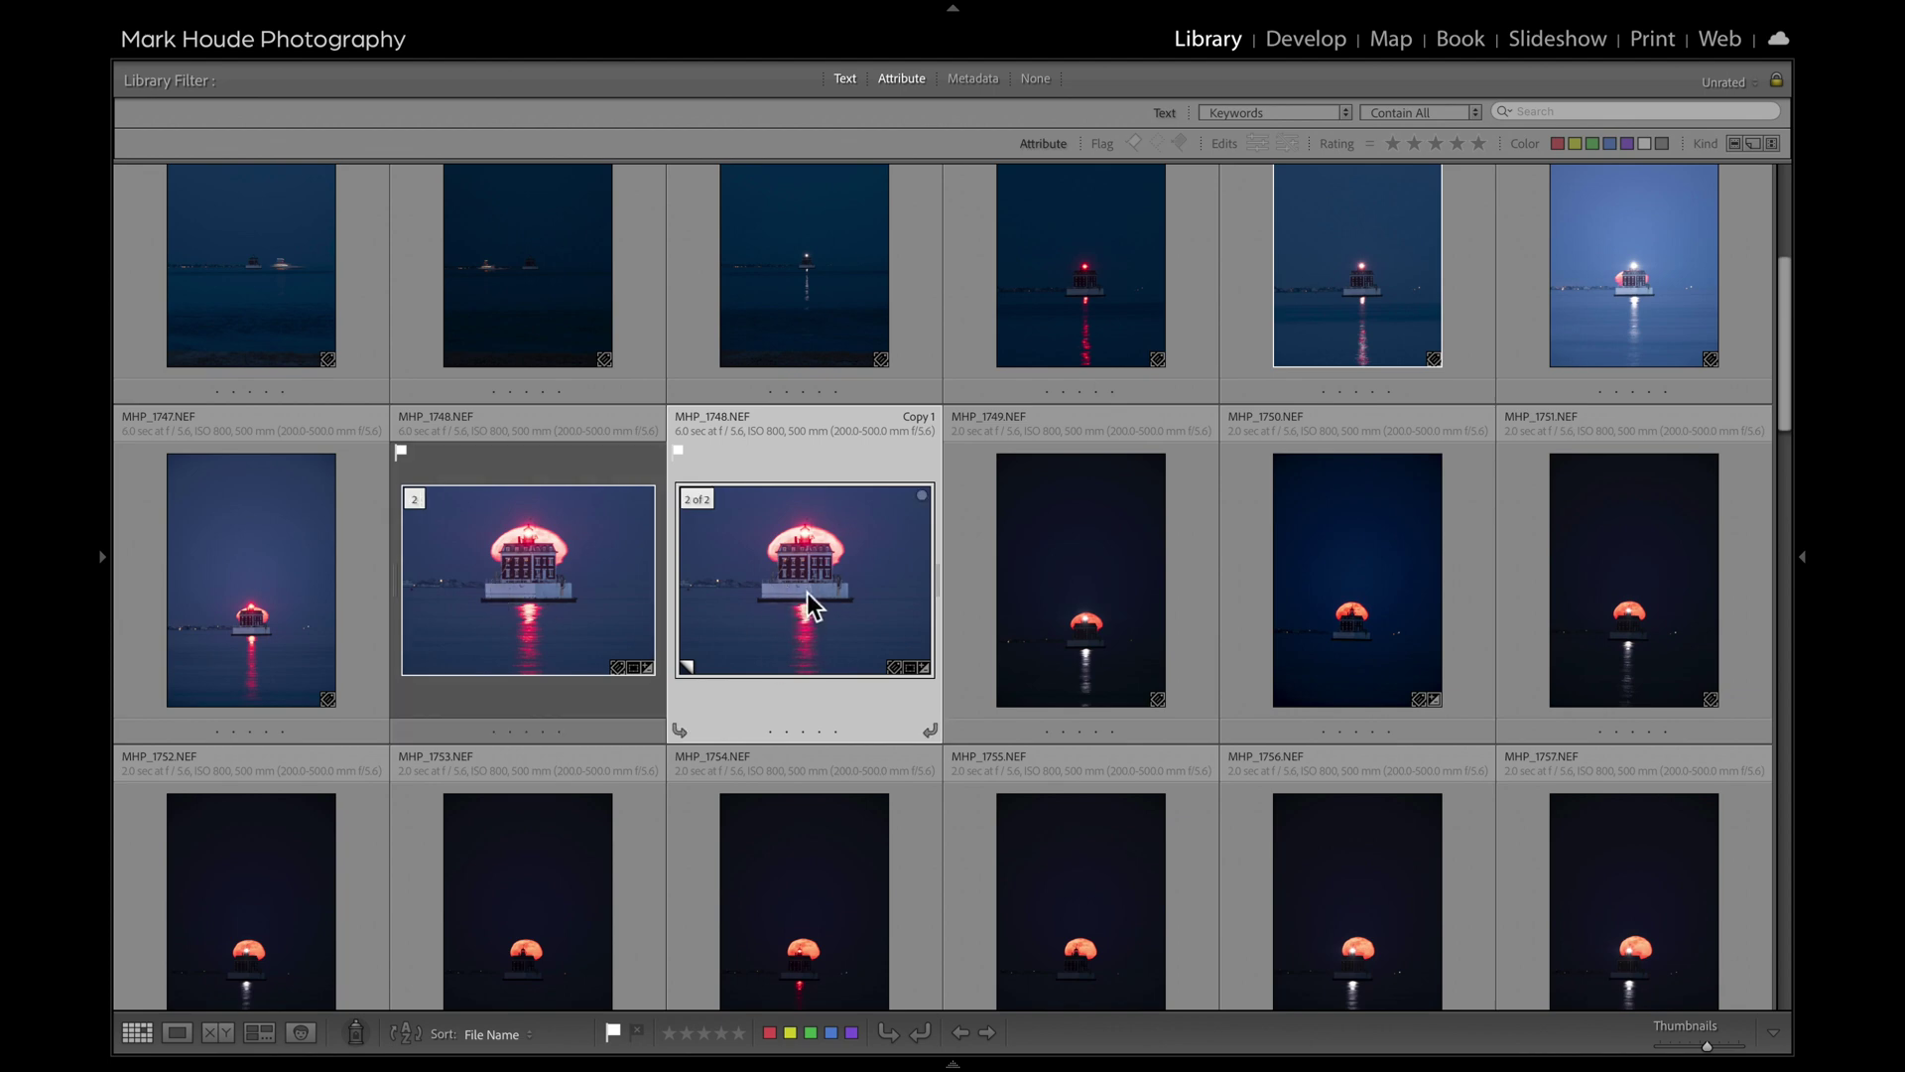
key(d)
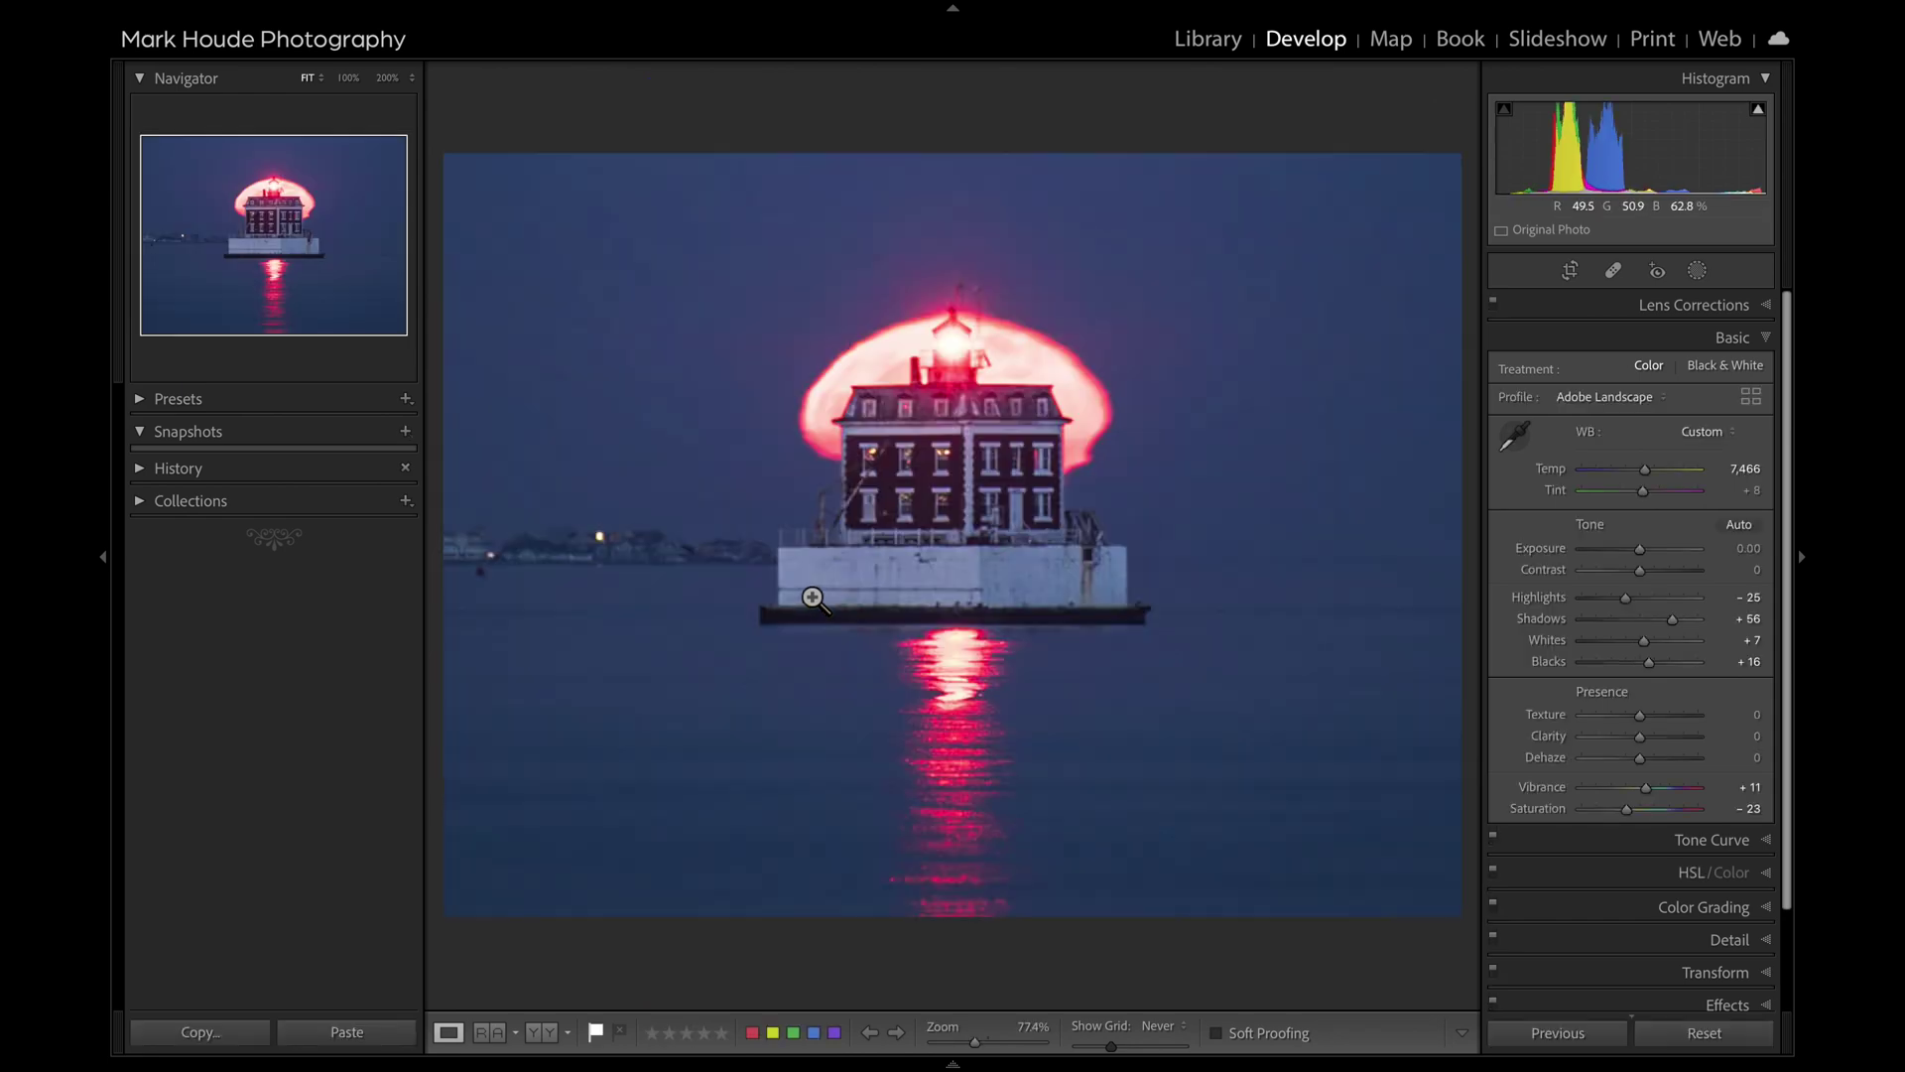
Zoom on the lighthouse, set the copy's Treatment to Black & White, and return to Grid
click(791, 508)
click(1729, 370)
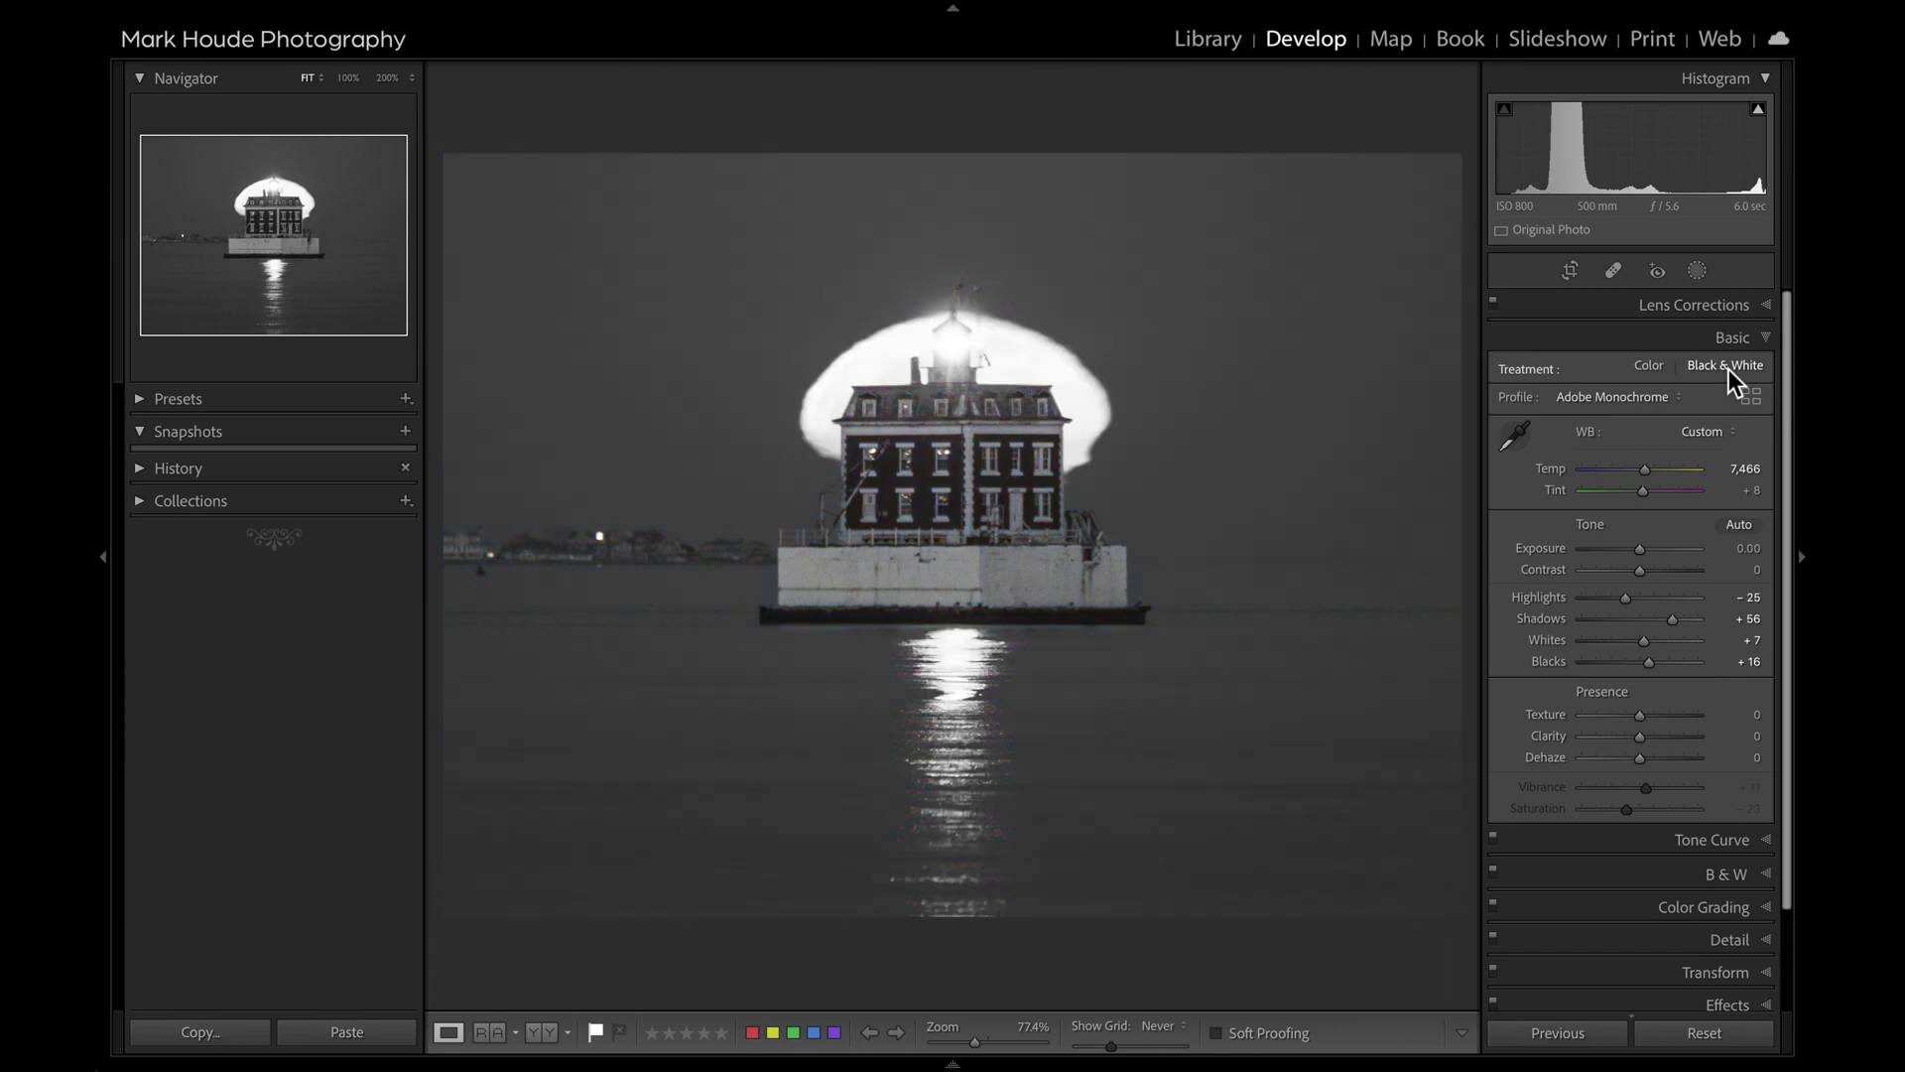
key(g)
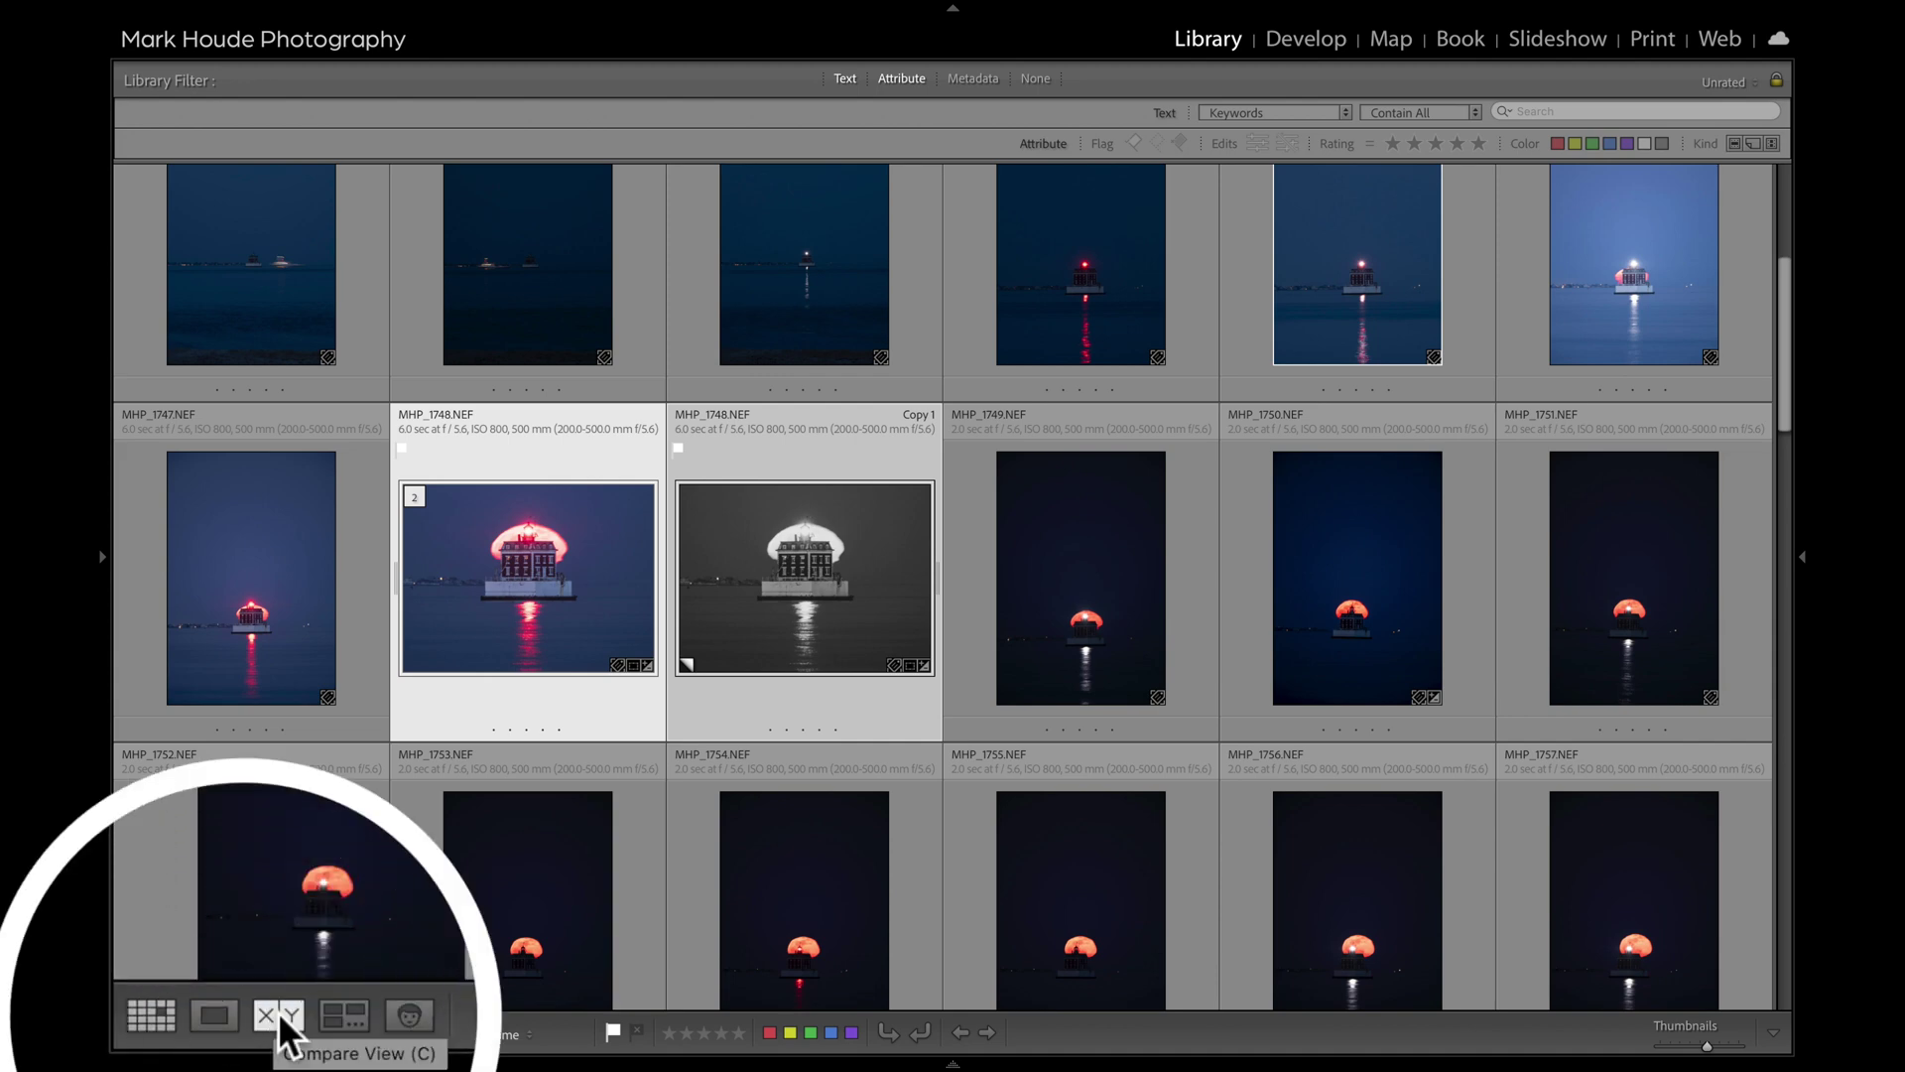
Compare MHP_1748 with its black-and-white copy, zoomed and panned to the lighthouse's upper floors
click(278, 1012)
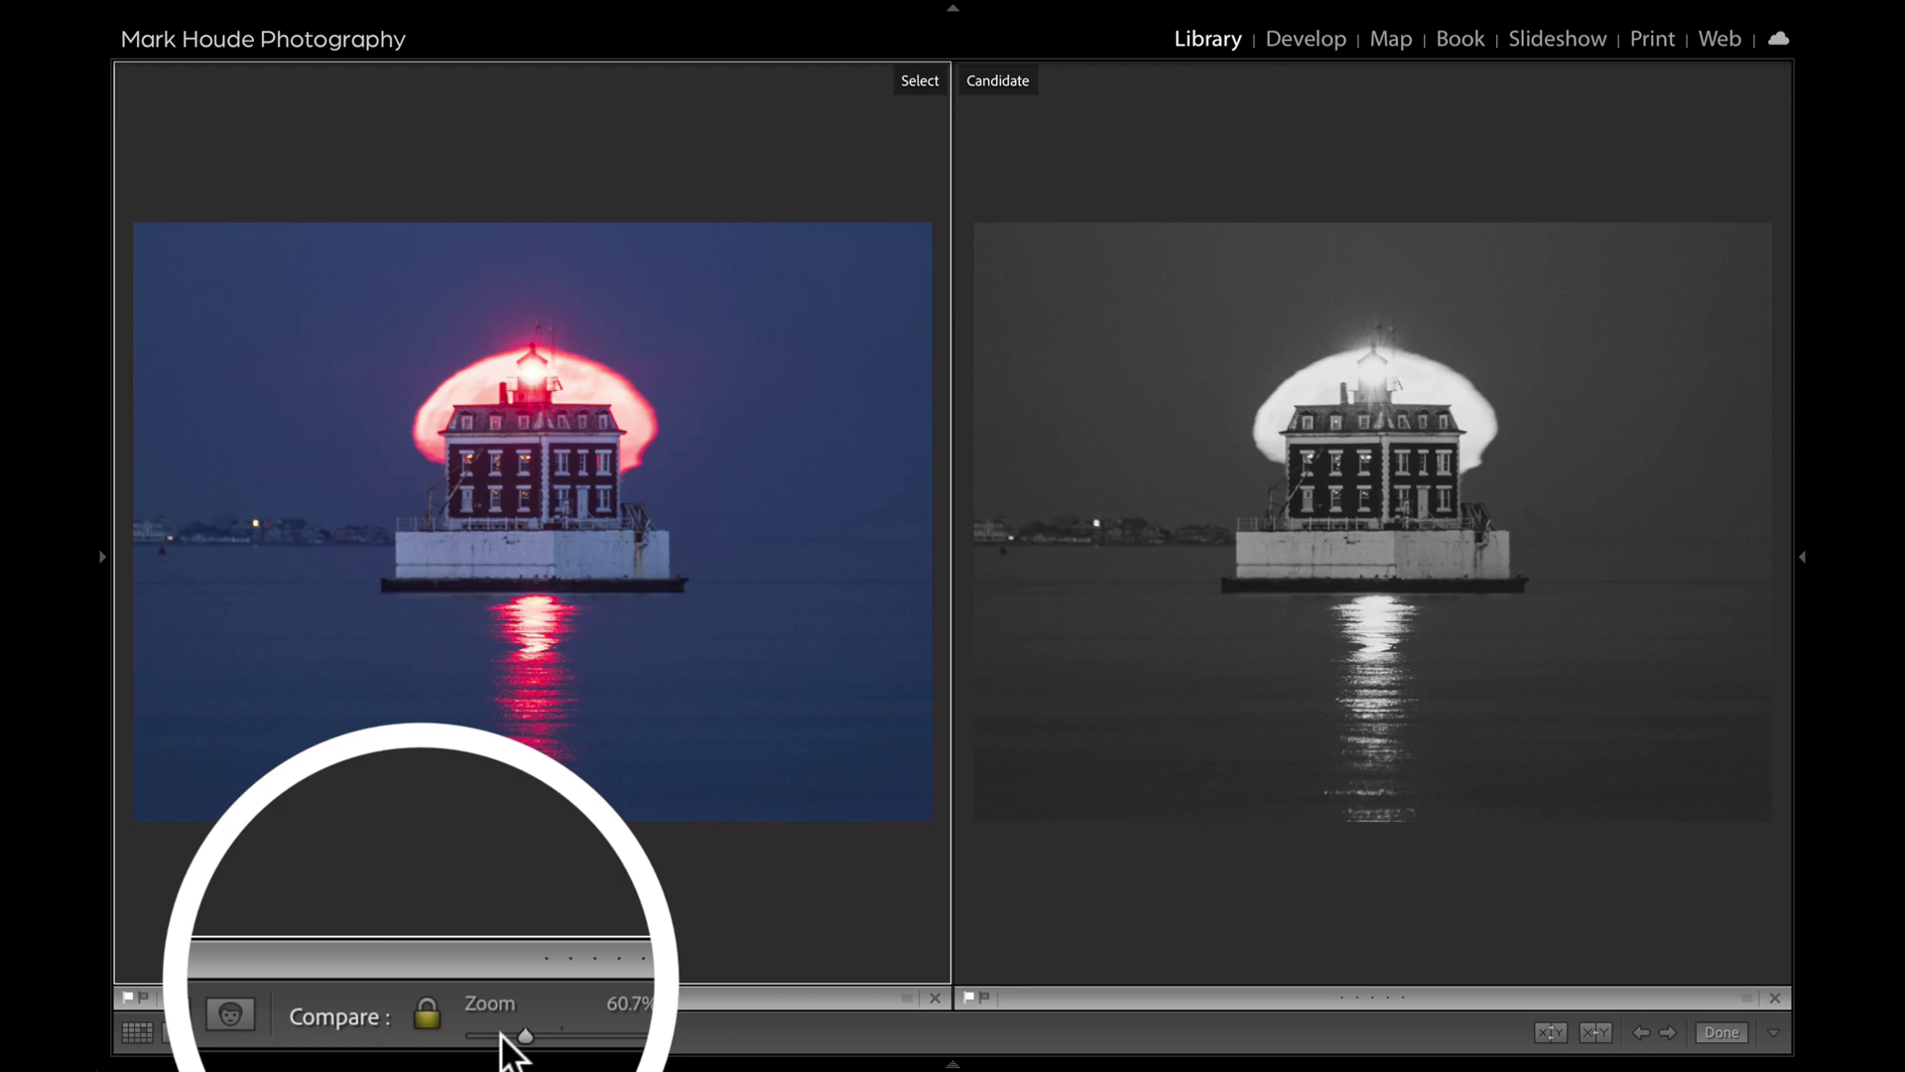
mouse_move(526, 1036)
mouse_down()
mouse_move(601, 1042)
mouse_move(532, 1045)
mouse_up()
drag(855, 573, 575, 552)
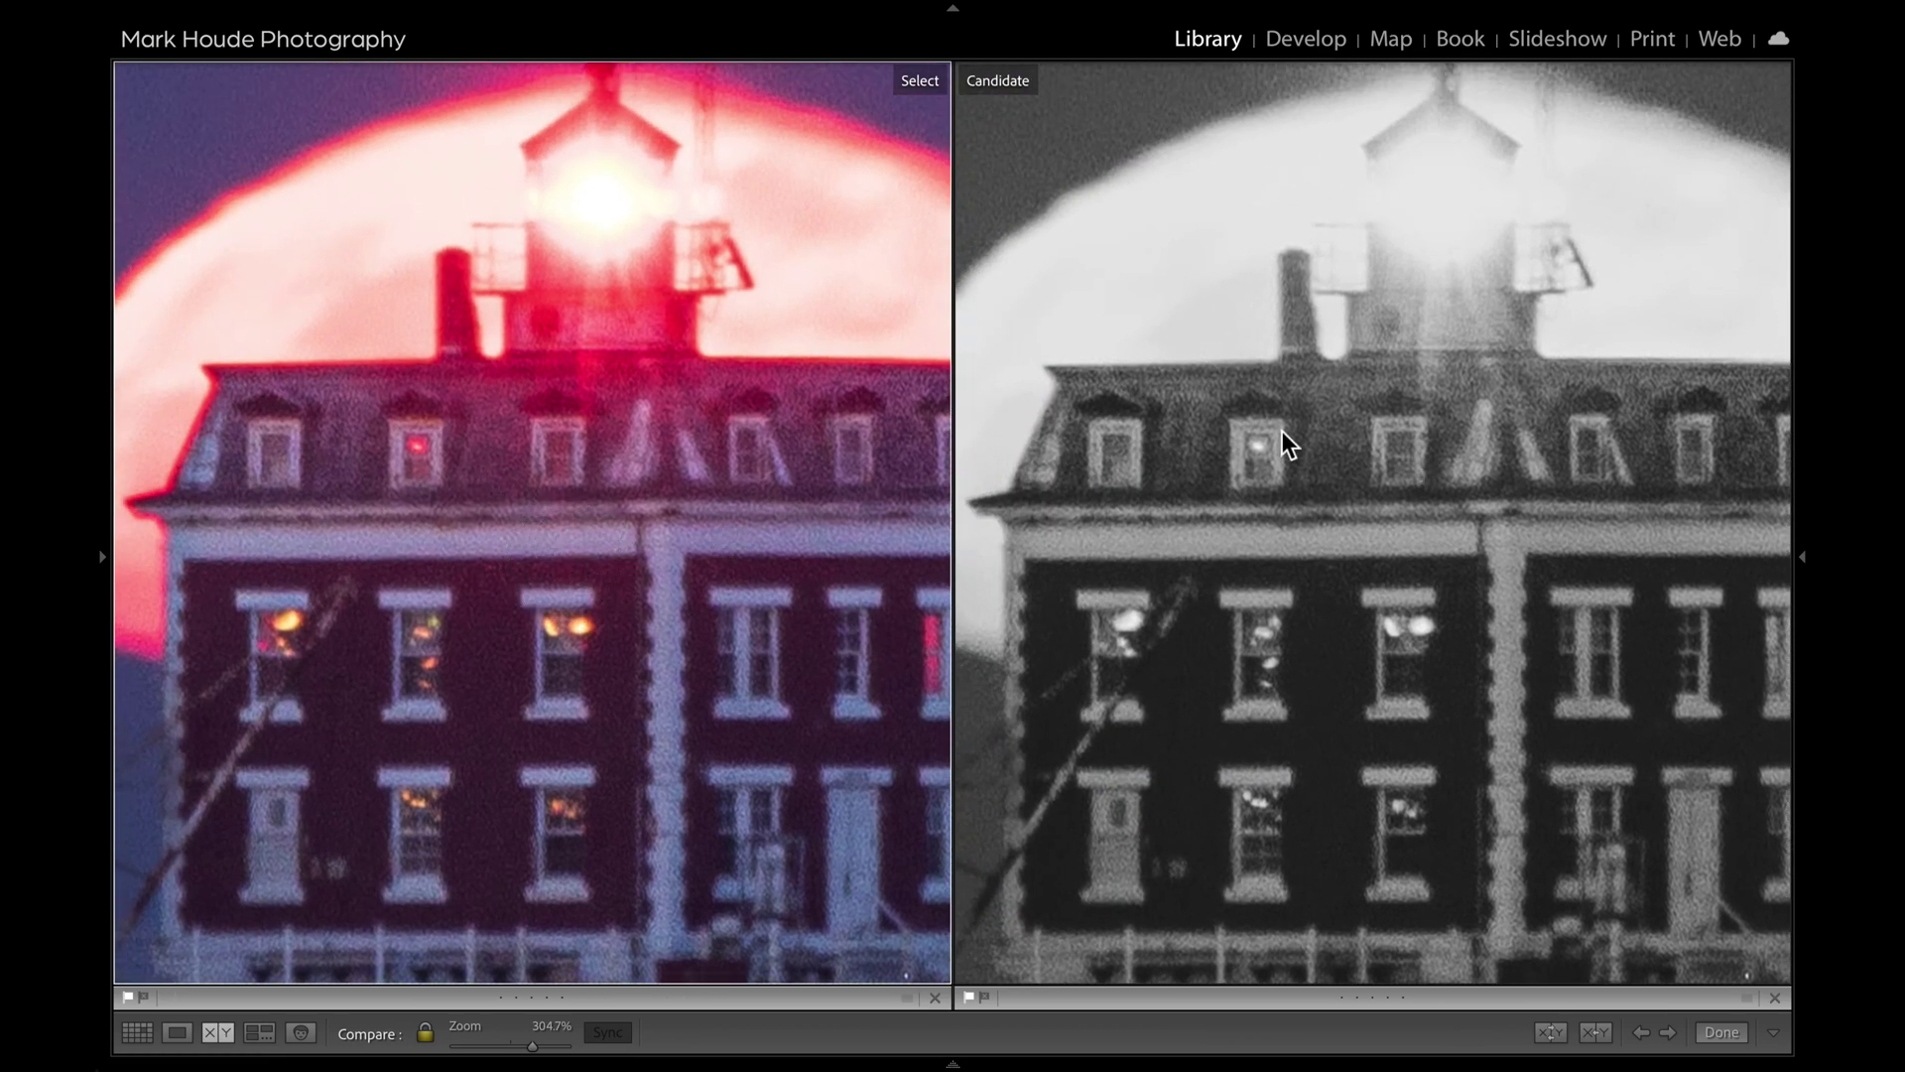